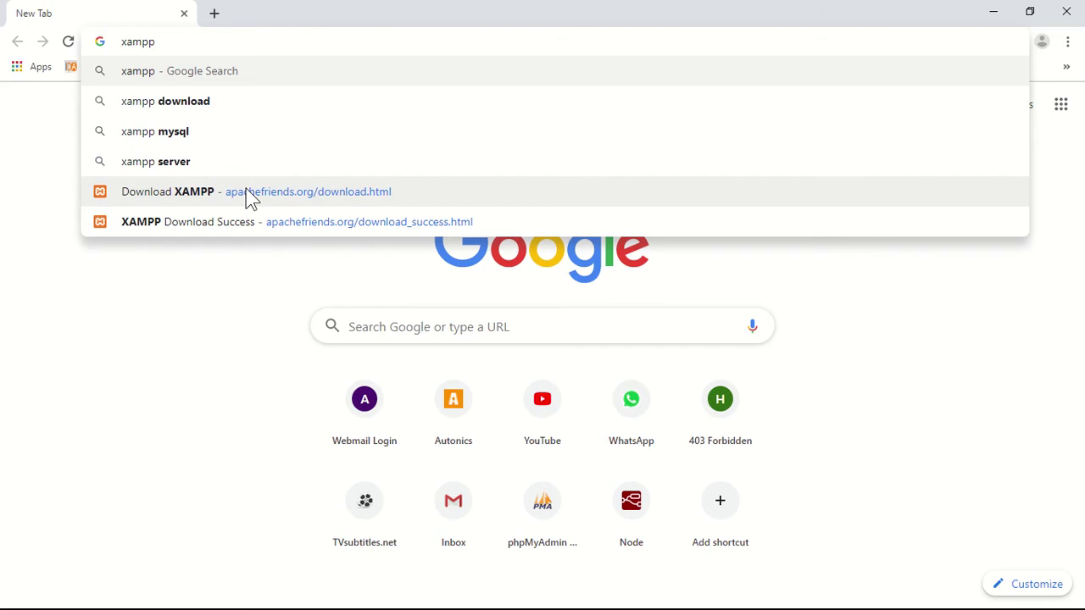
- Download the 64-bit XAMPP 7.1.31 Windows installer from the Apache Friends download page
click(246, 192)
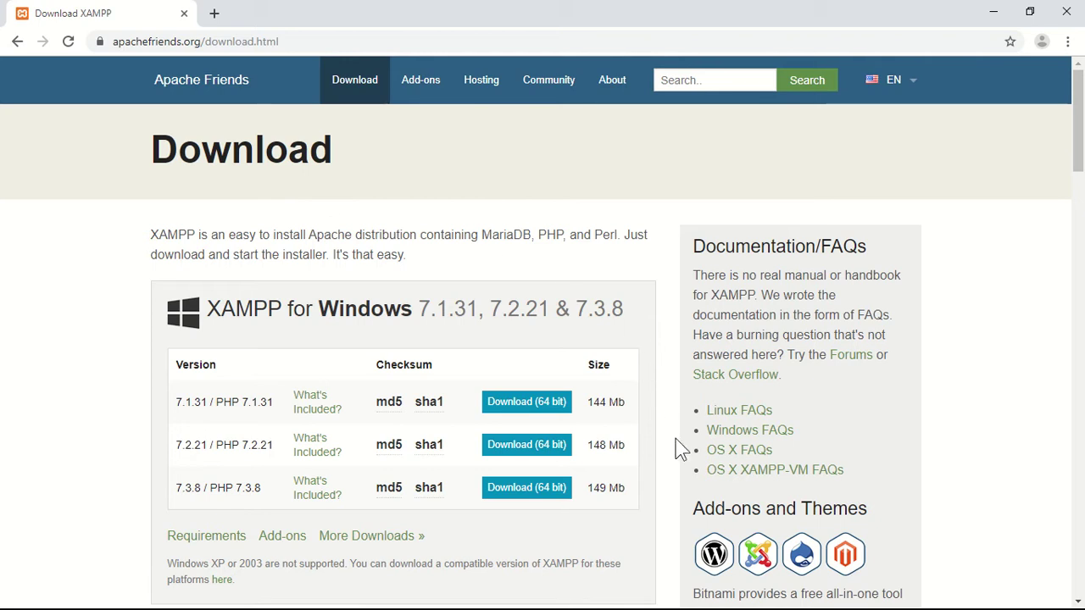
click(523, 410)
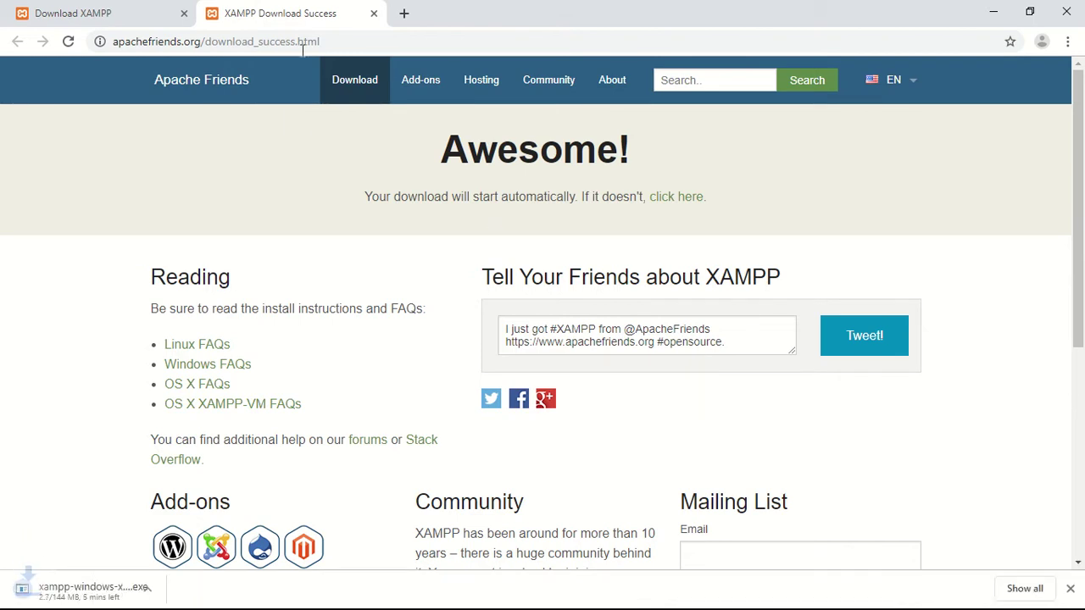
- Minimize Chrome and restore DAQMaster Pro from the taskbar
click(999, 19)
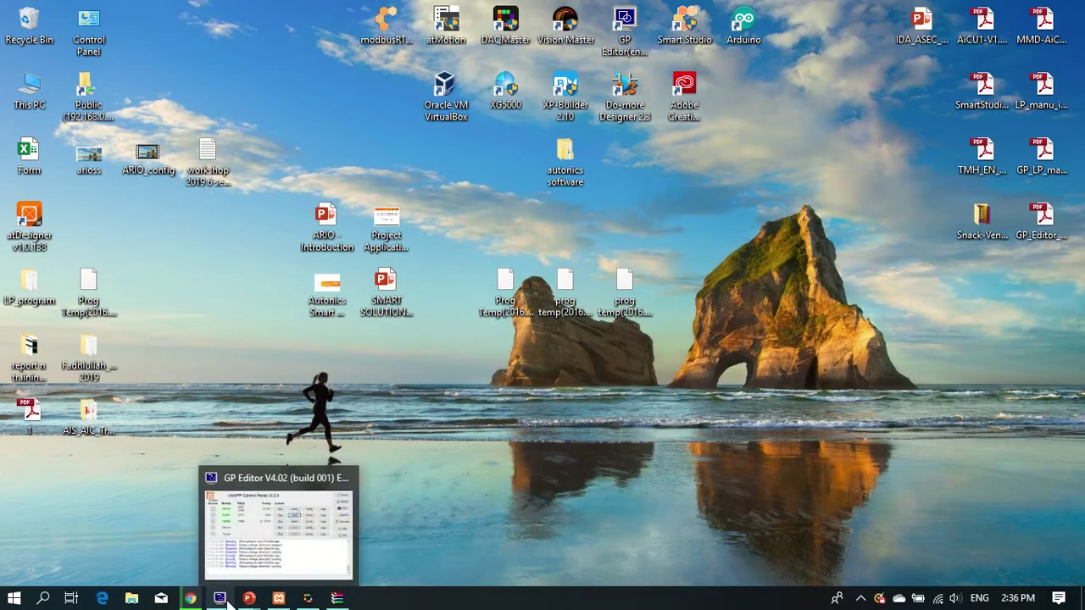
mouse_move(298, 603)
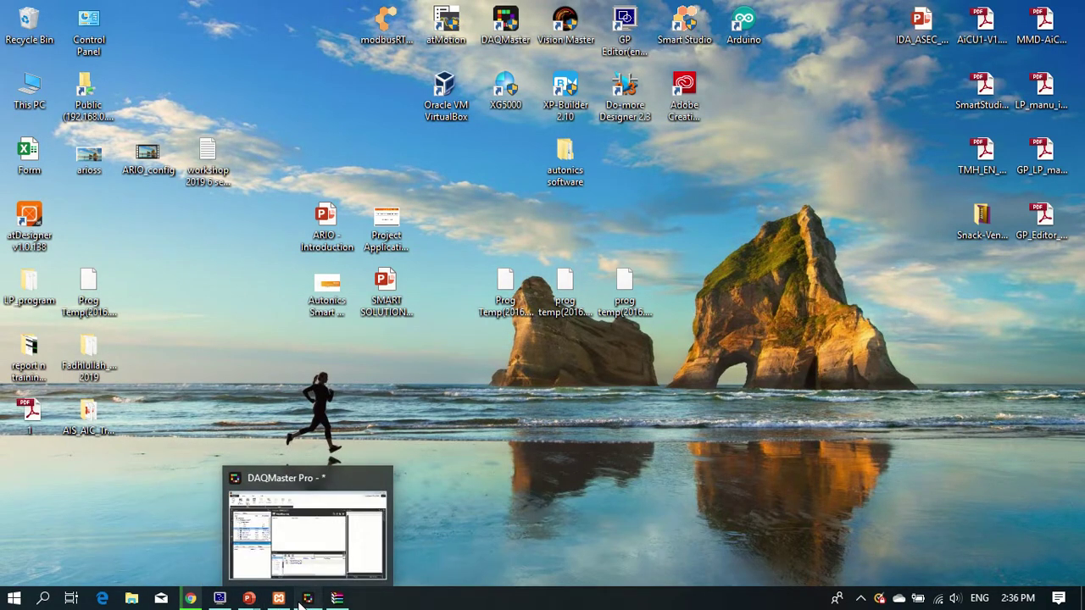
click(292, 530)
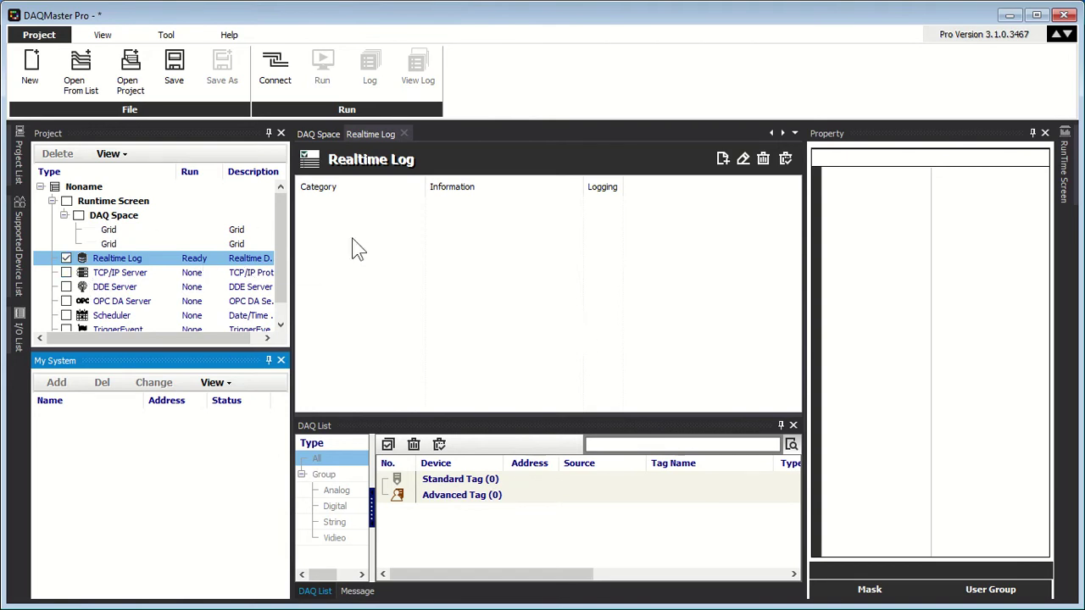
- Add a new realtime log with Save Type set to Database, accepting the settings reset
click(723, 161)
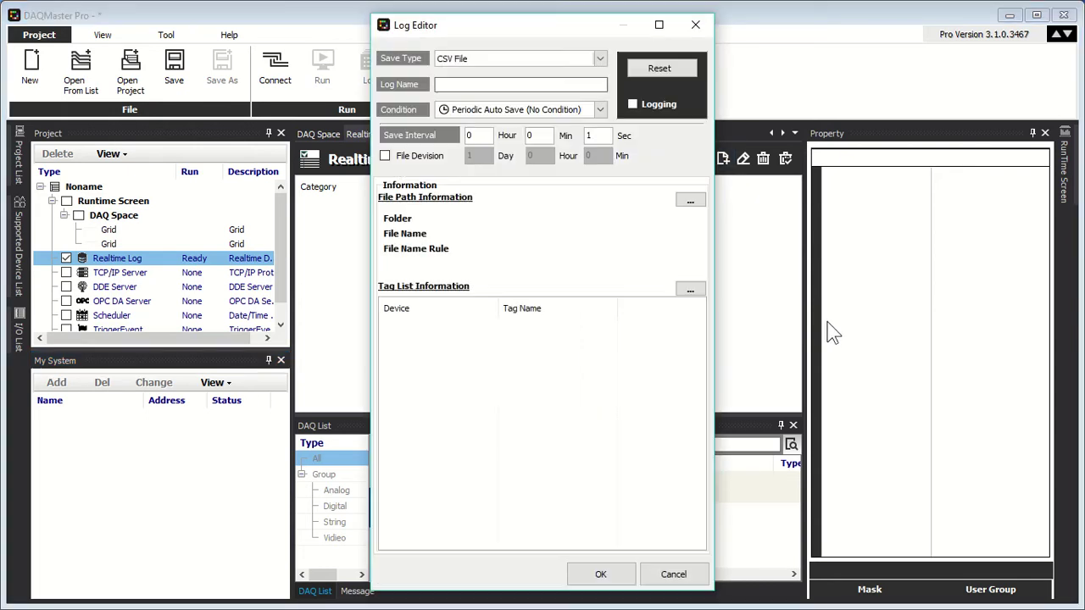
click(600, 58)
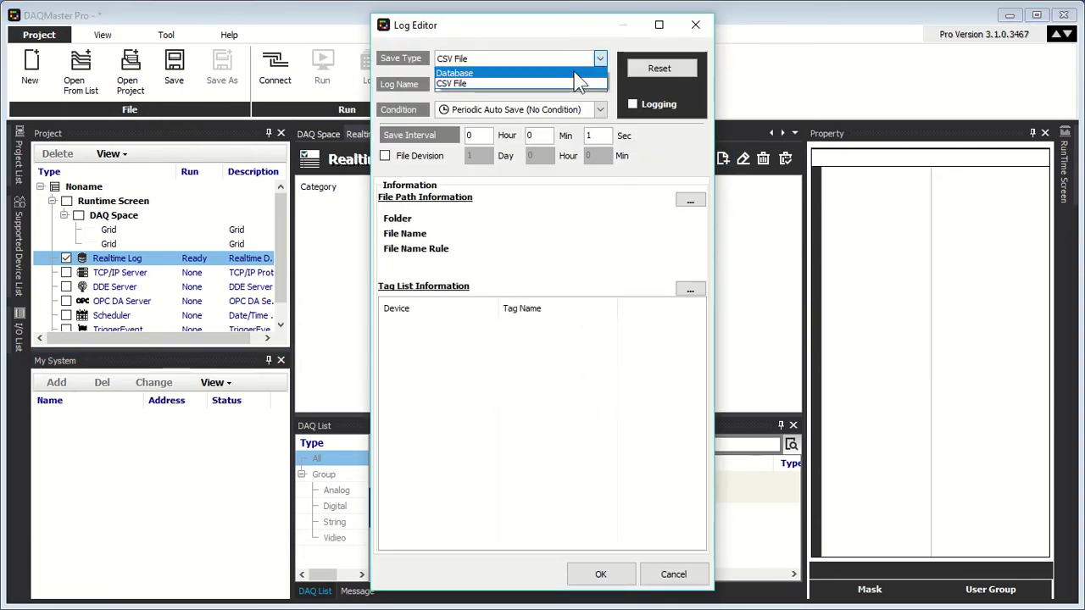
click(575, 74)
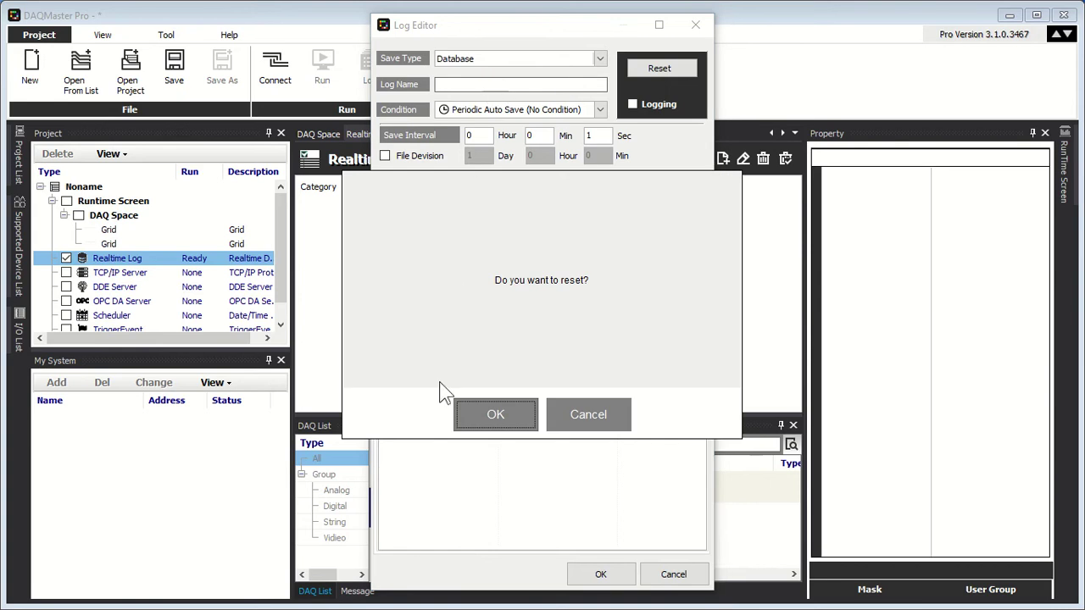
click(492, 417)
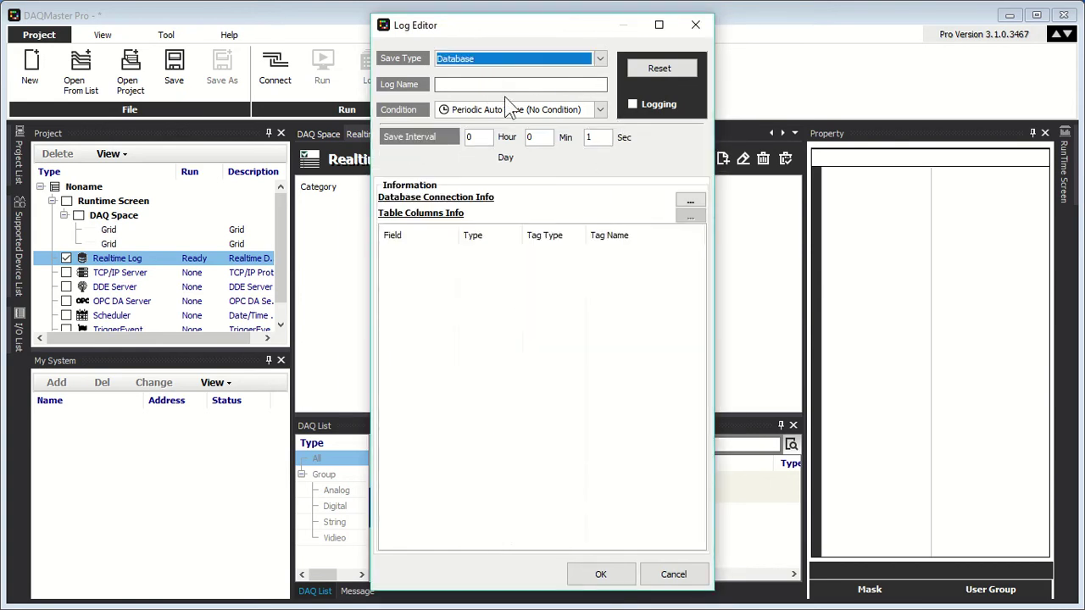
- Name the log fad_test with logging on, check Database Settings, then close the editor unsaved
click(470, 84)
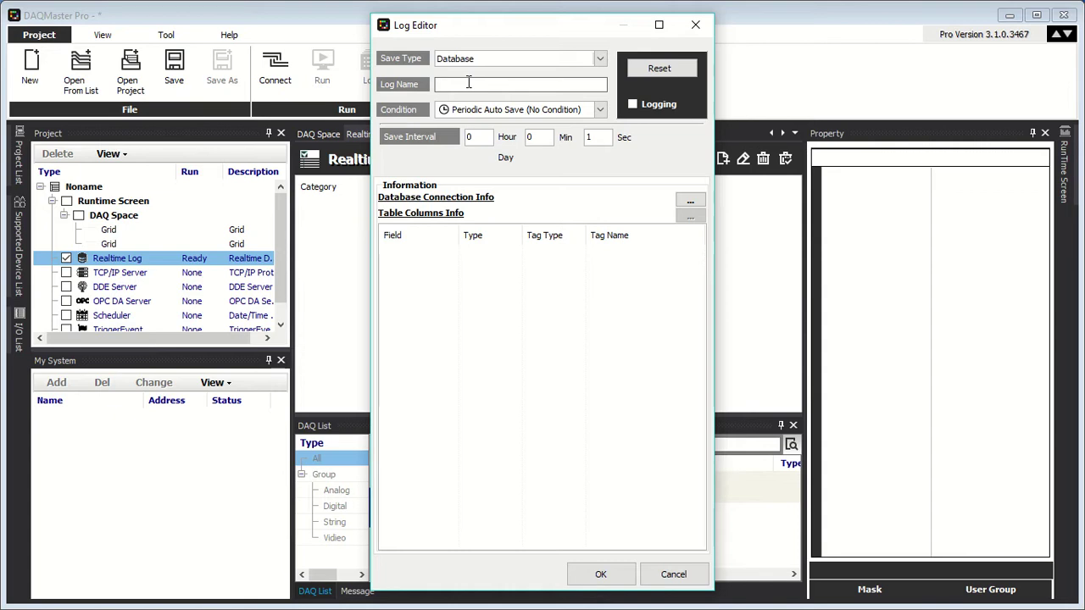
text(fad_test)
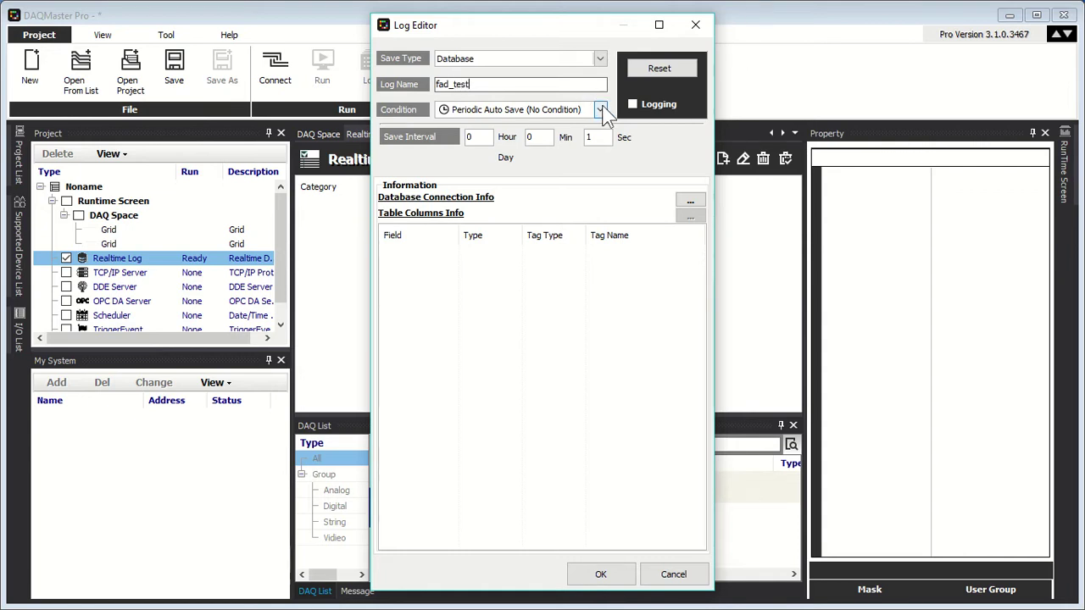
click(633, 104)
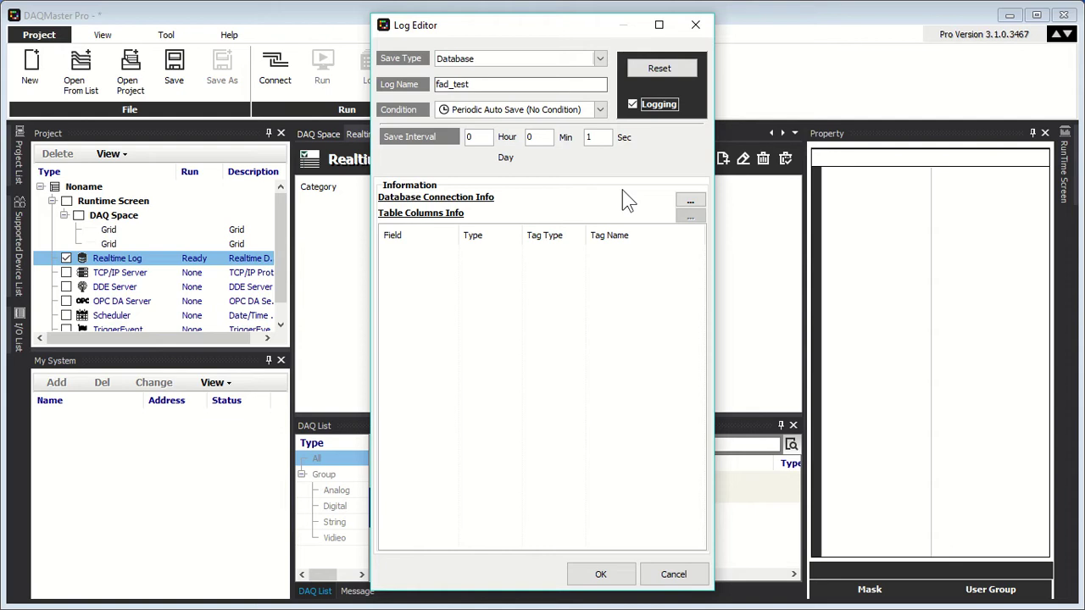
click(690, 205)
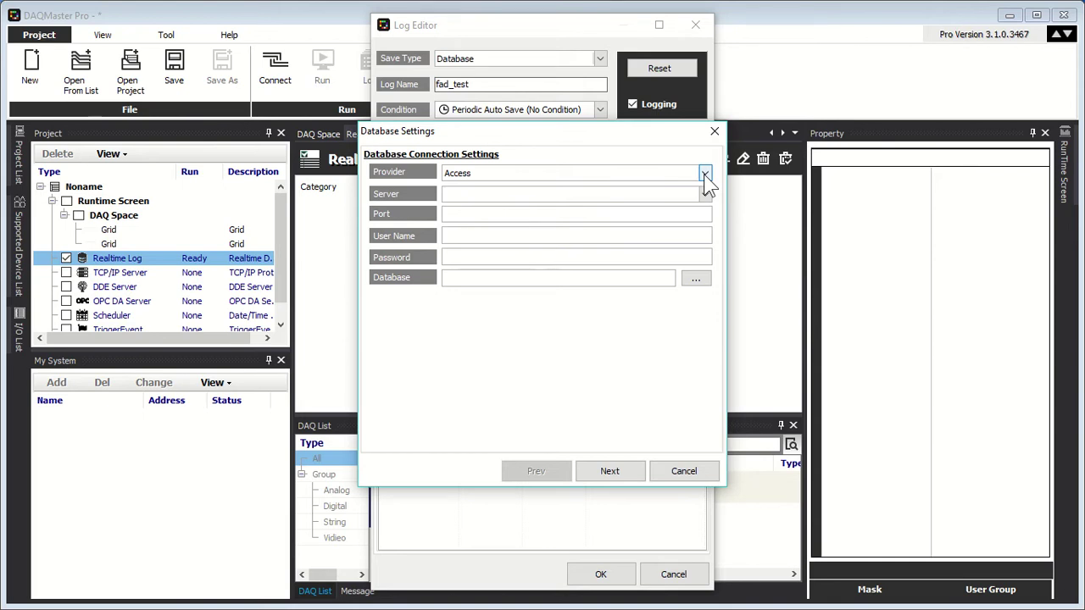
click(711, 133)
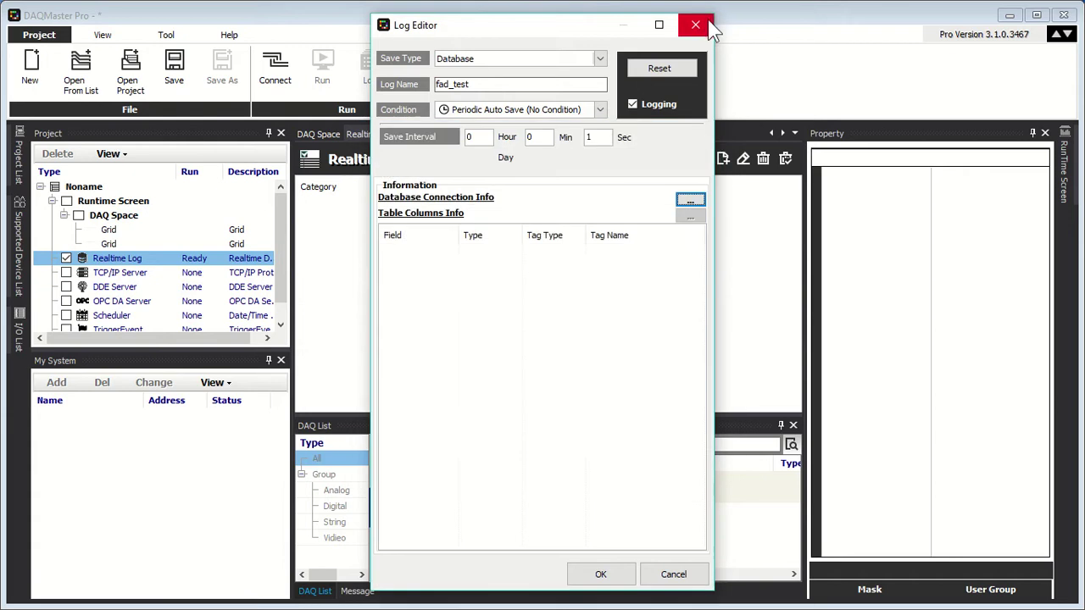
click(709, 28)
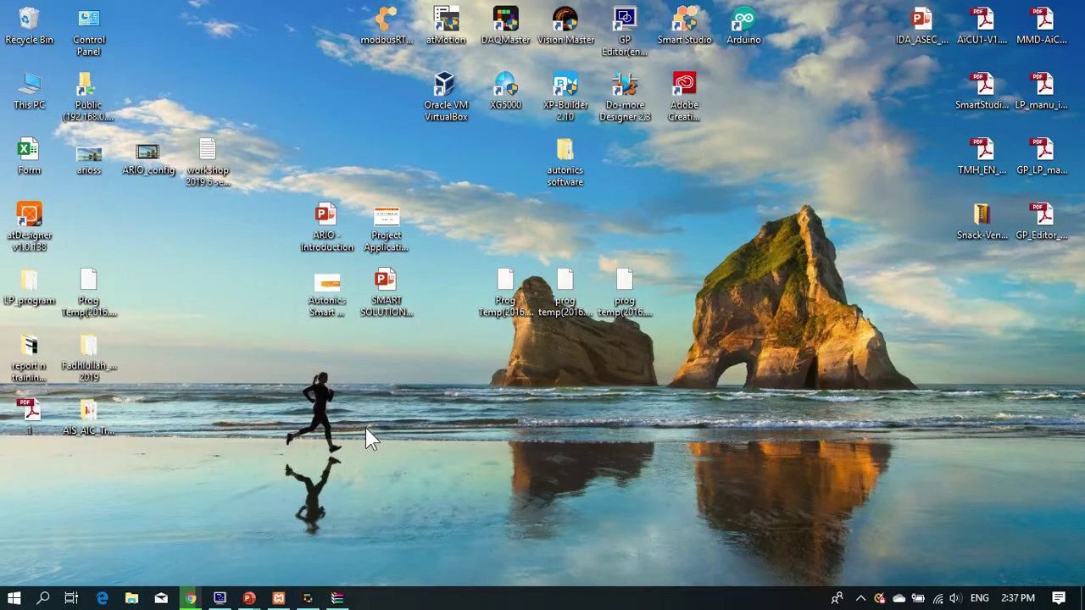
- Load localhost/phpmyadmin in a new Chrome tab and go to the Databases page
click(190, 598)
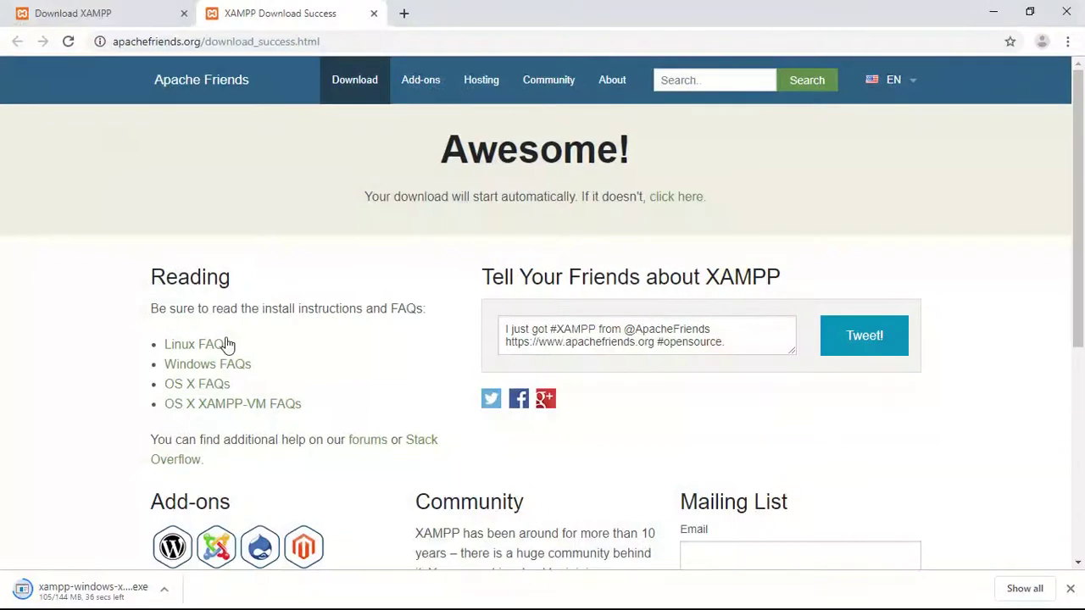
click(404, 14)
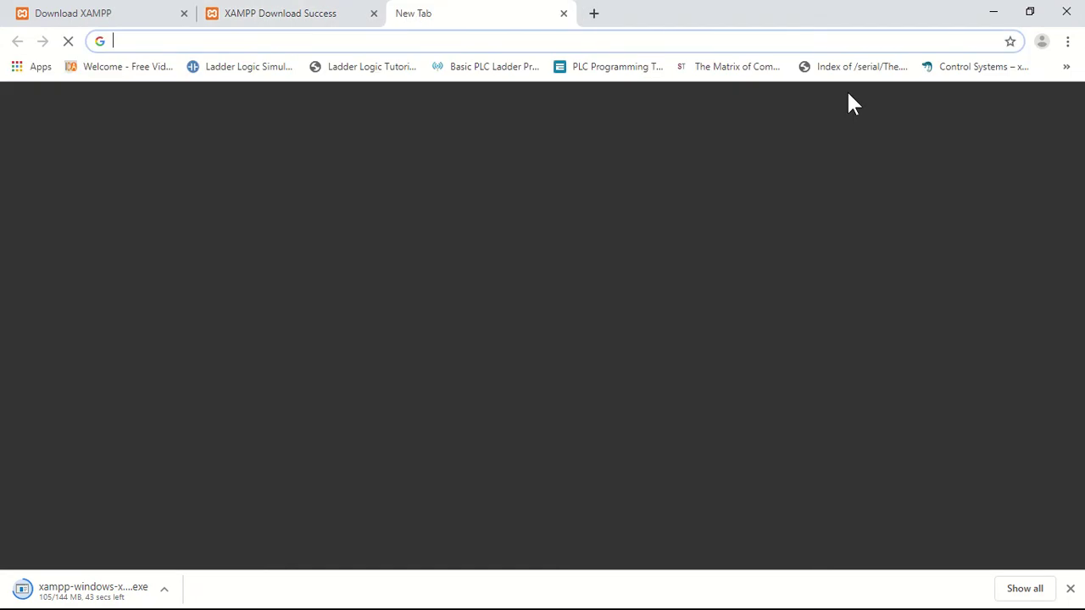
text(loca)
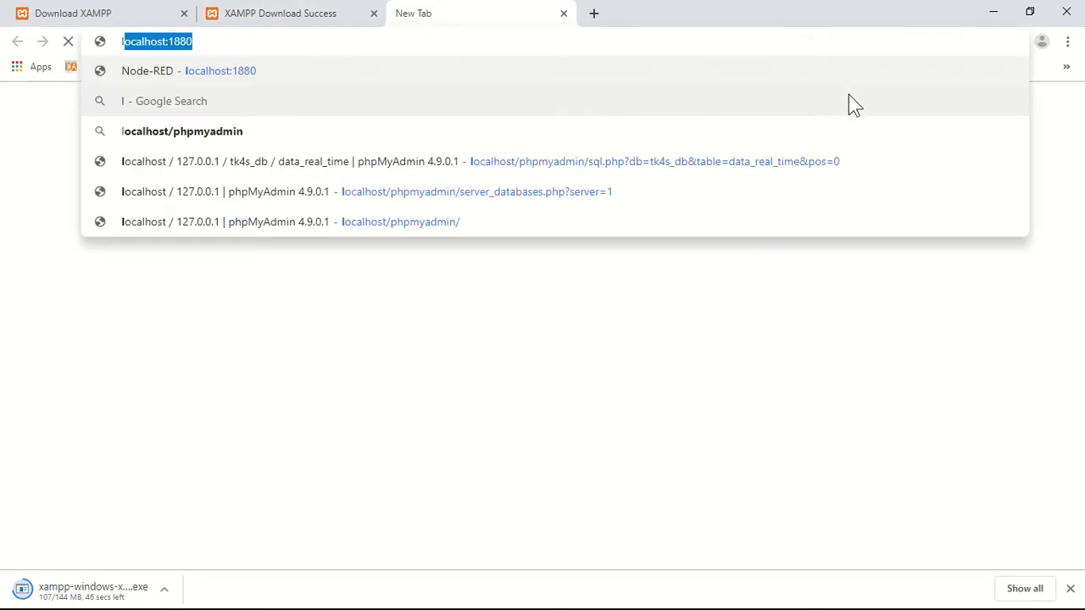
text(lh)
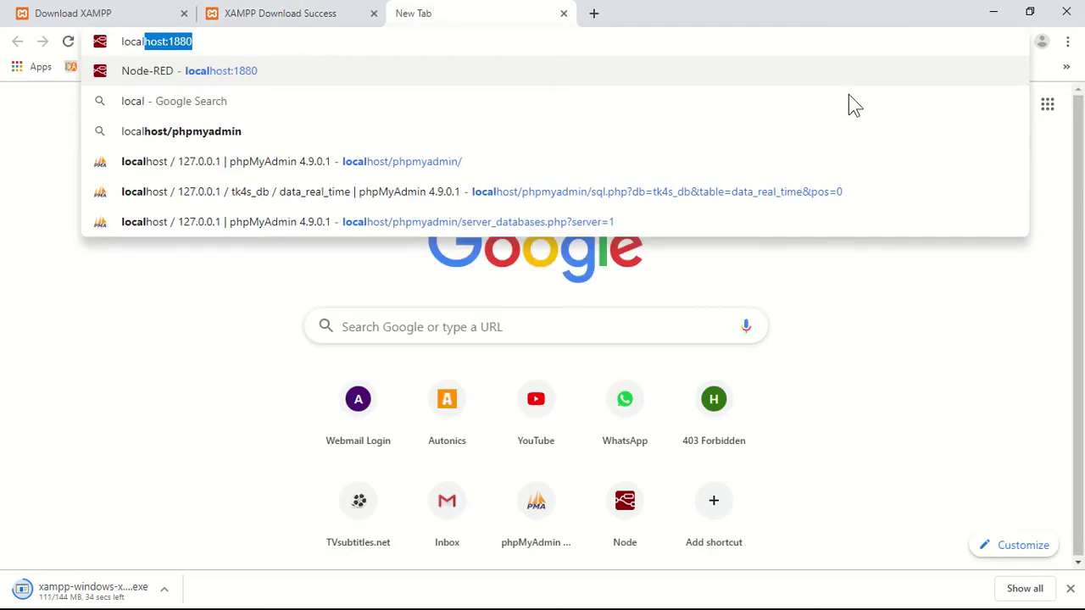
text(ost)
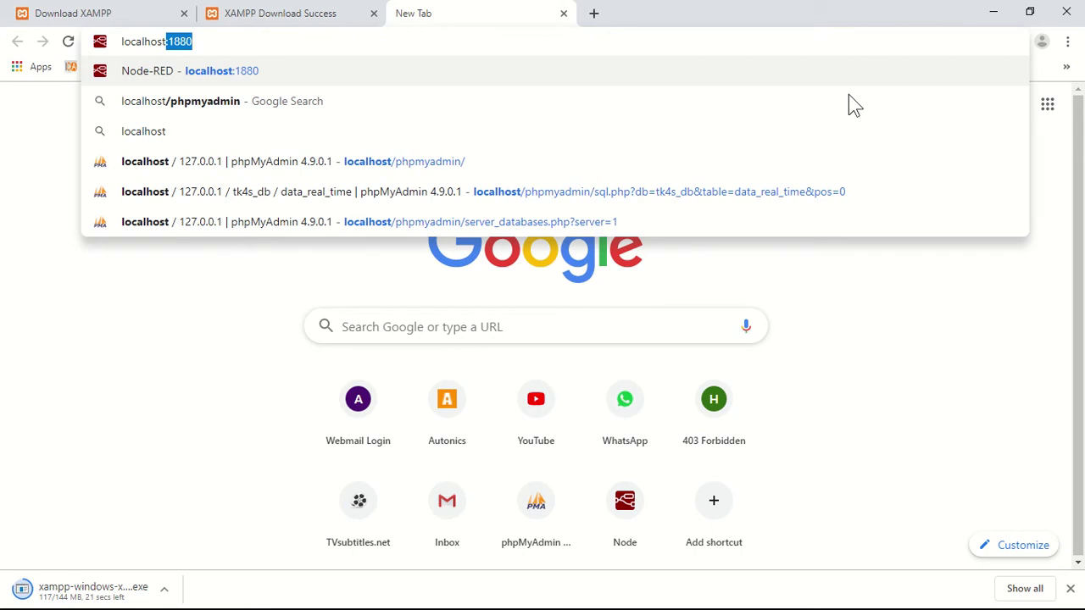
text(/)
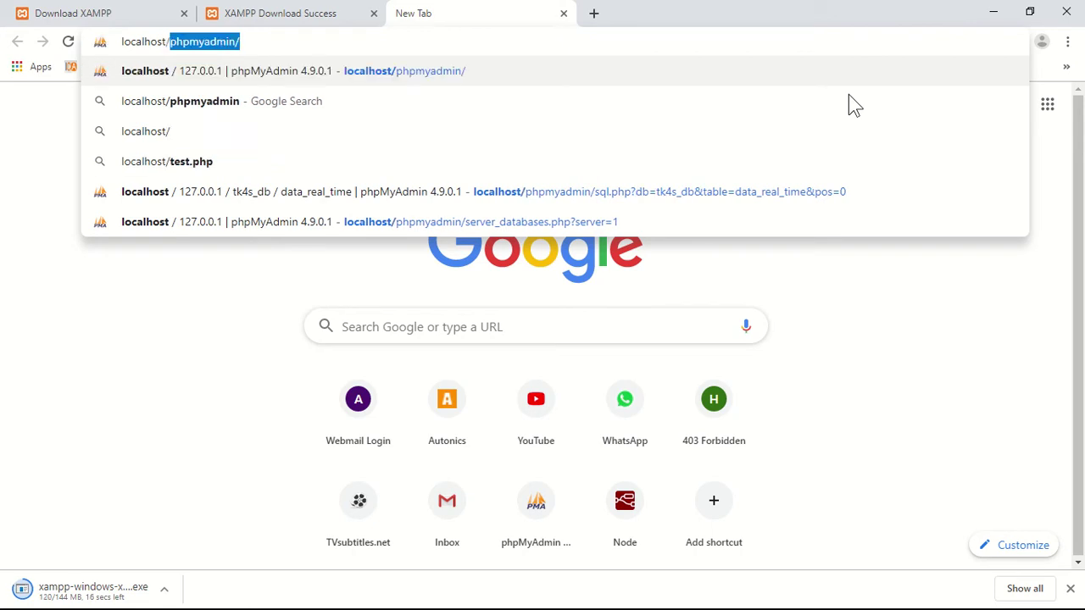
key(Return)
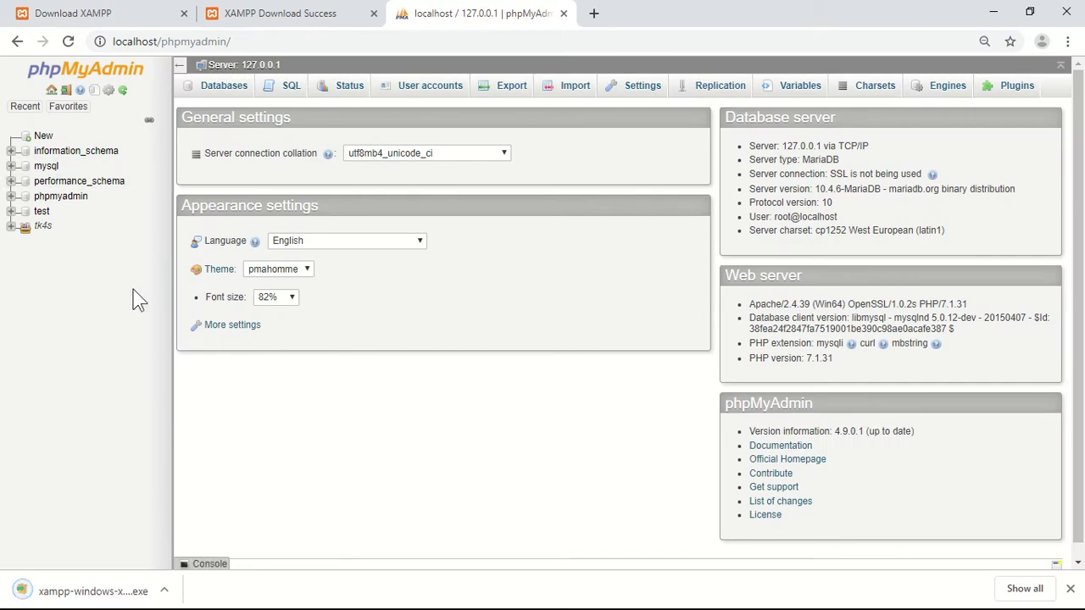
click(43, 138)
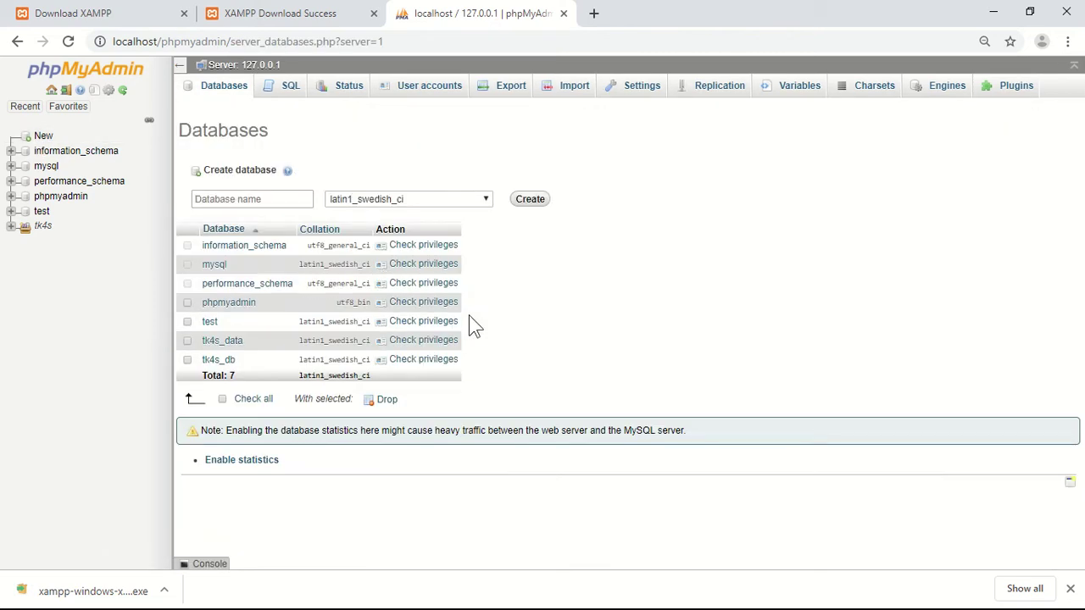
- Leave the collation unspecified and enter Tutorial_db as the new database name
click(245, 198)
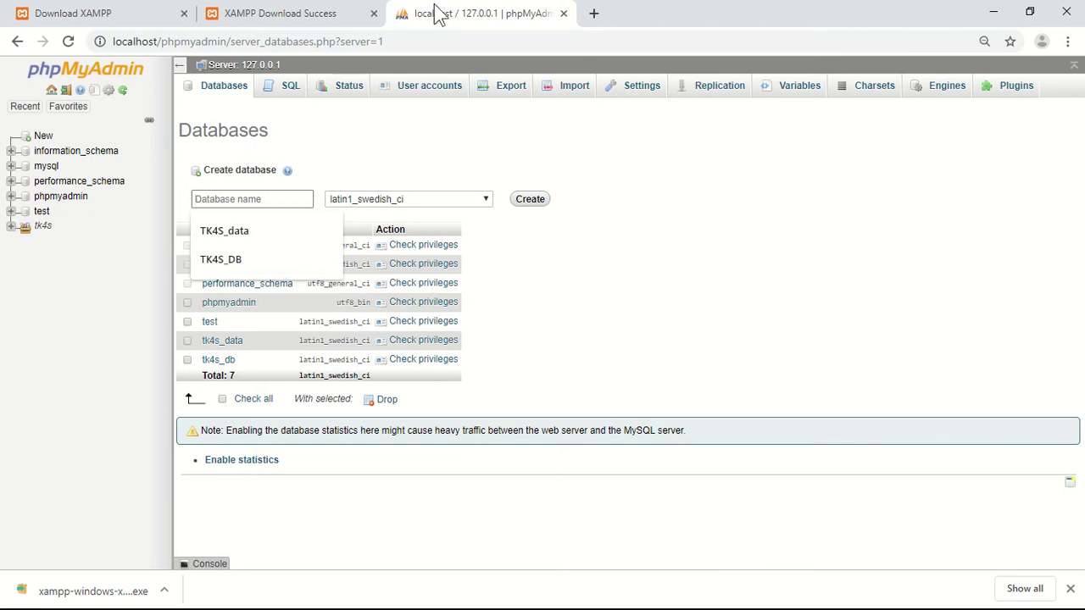
mouse_move(495, 19)
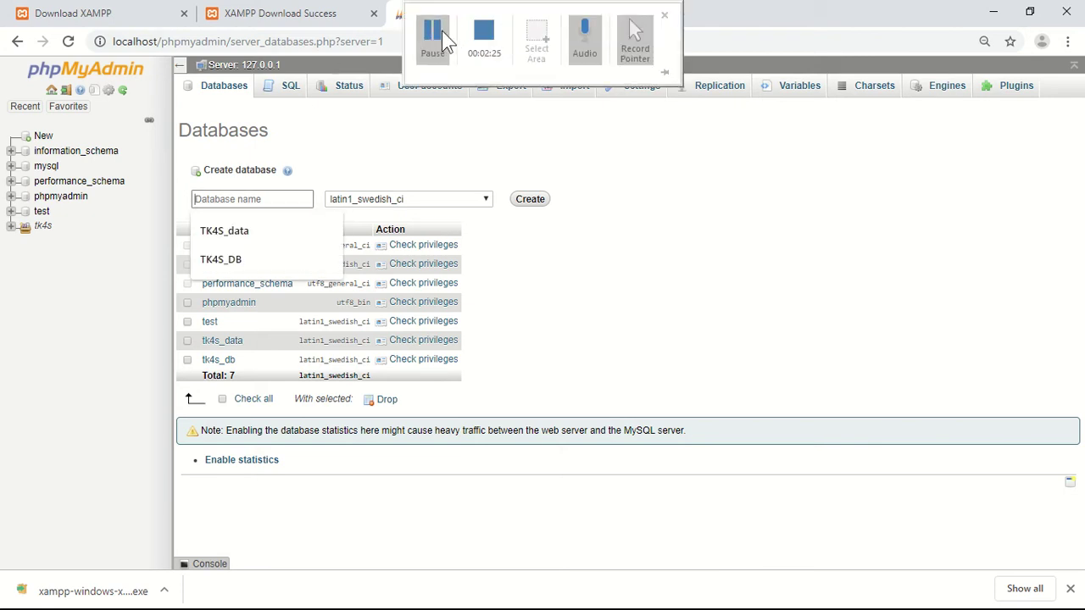
click(484, 198)
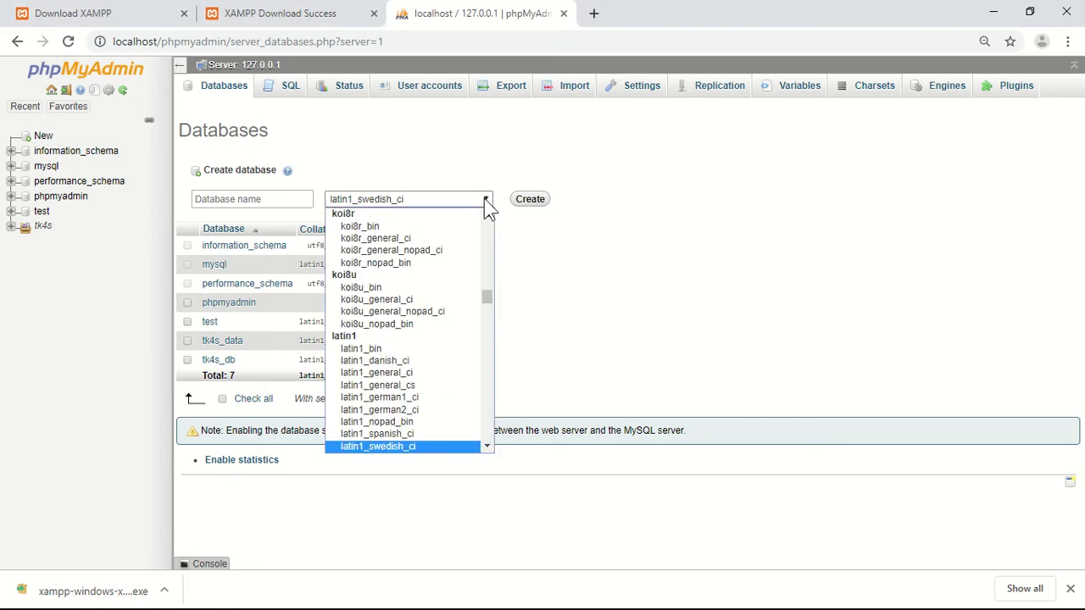
drag(490, 291, 497, 224)
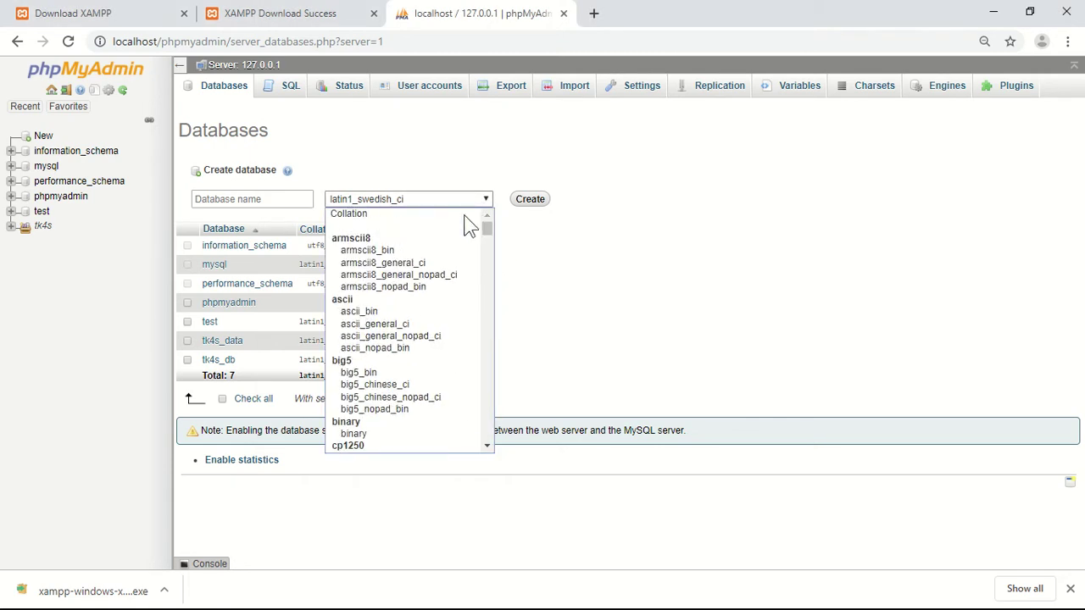
click(417, 214)
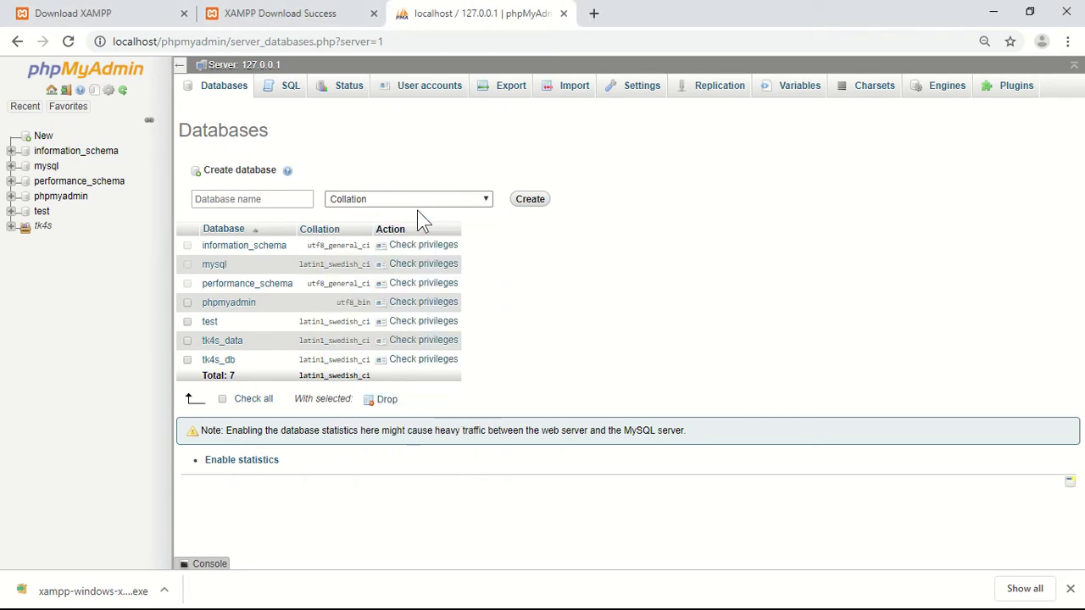
click(250, 198)
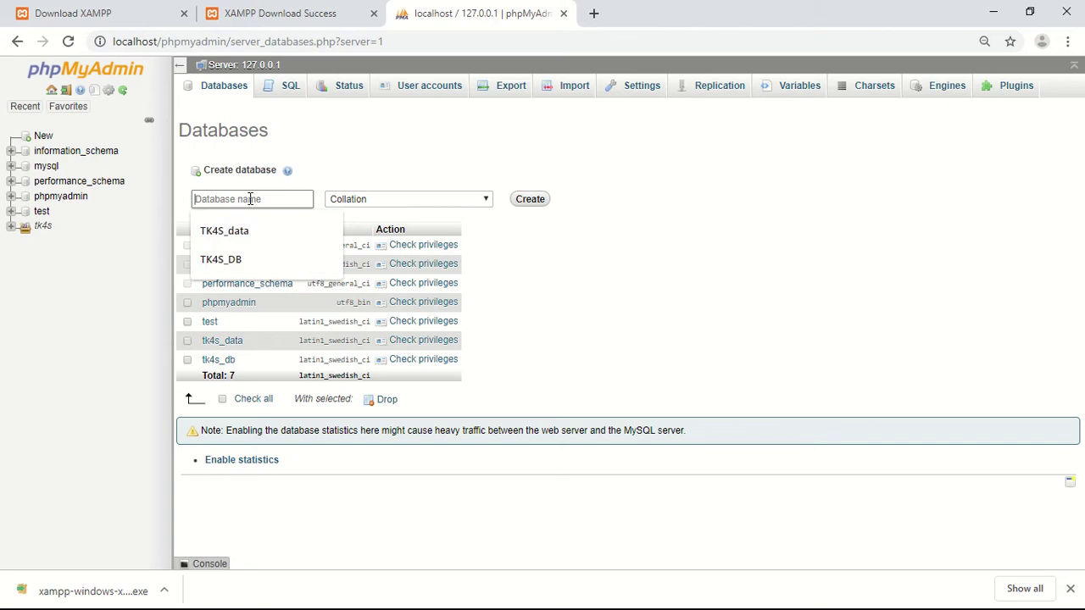
text(Tut)
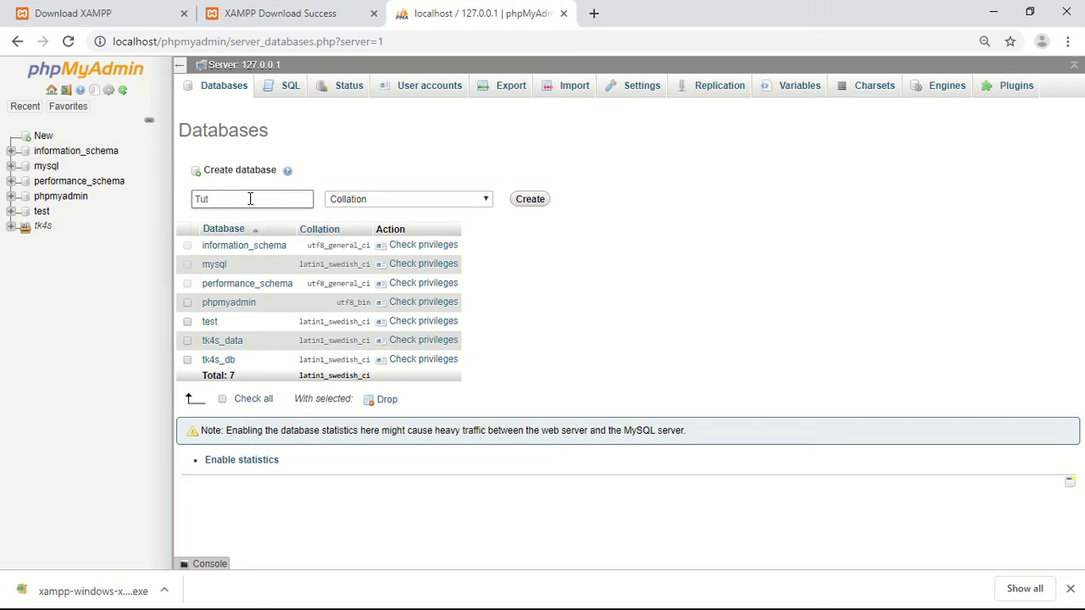
text(orial_db)
- Create Tutorial_db and start a 3-column table named temp_realtime_log in it
click(522, 205)
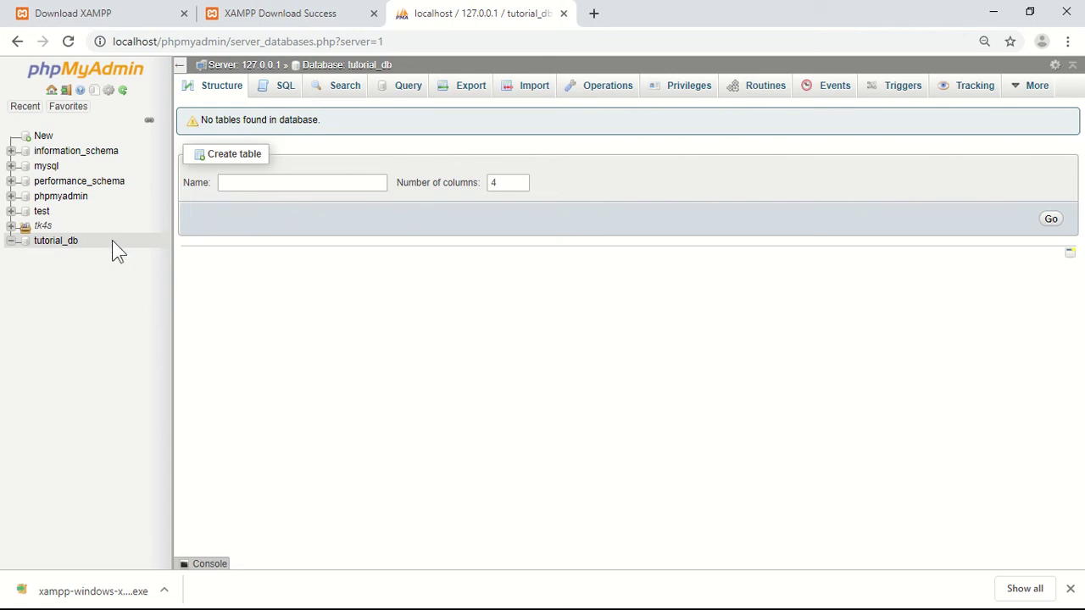
click(49, 244)
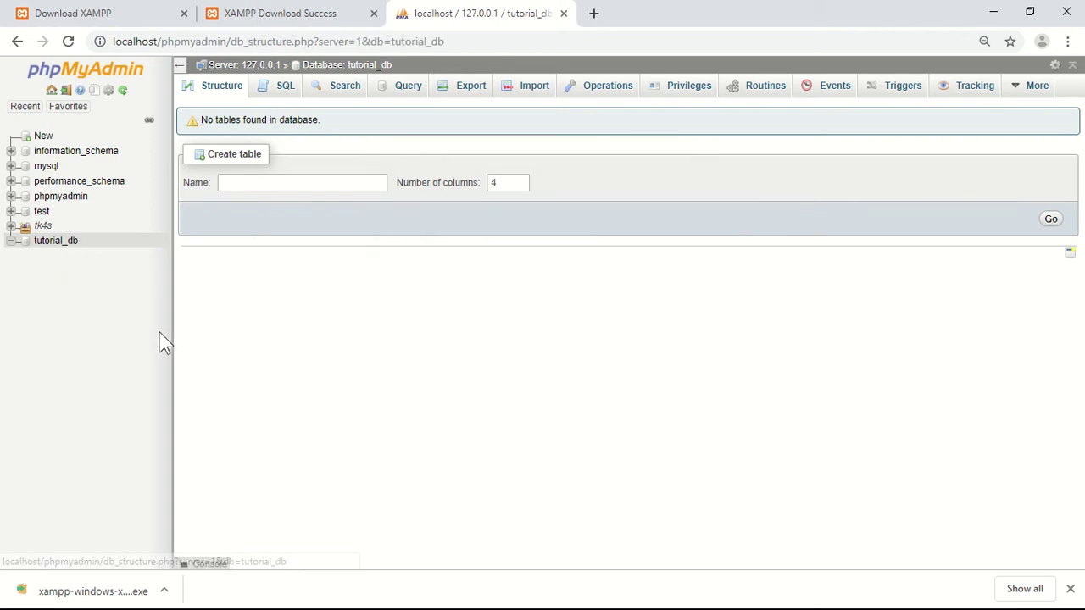
click(250, 181)
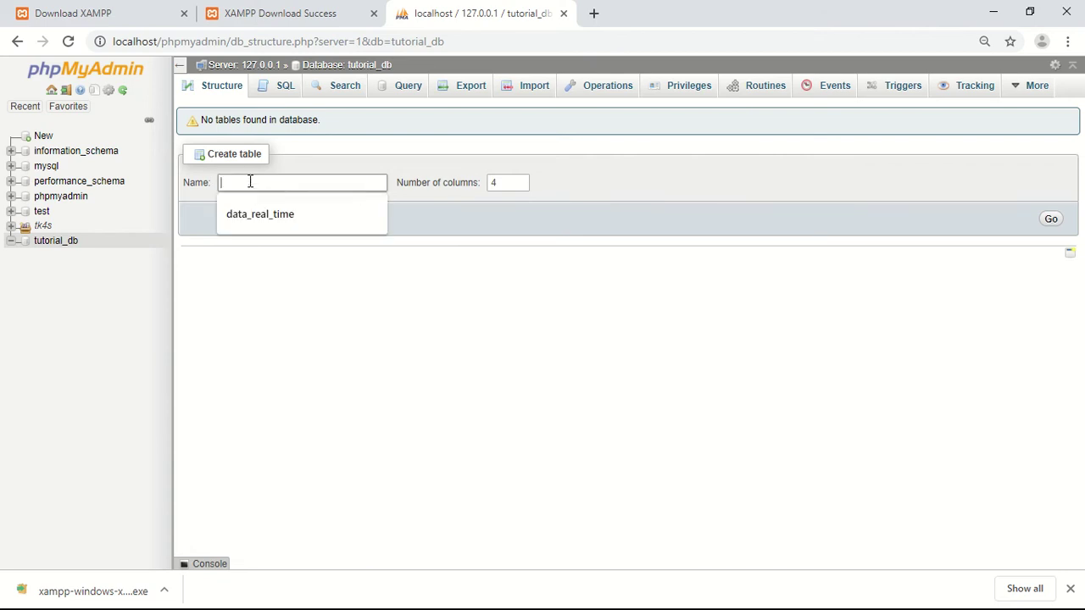
click(511, 182)
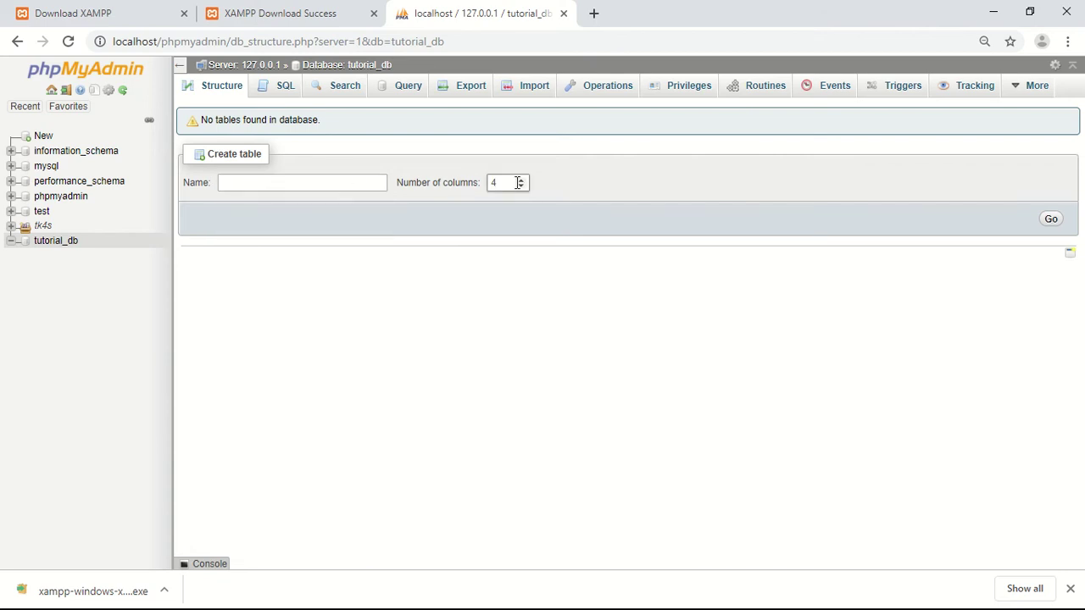
click(523, 186)
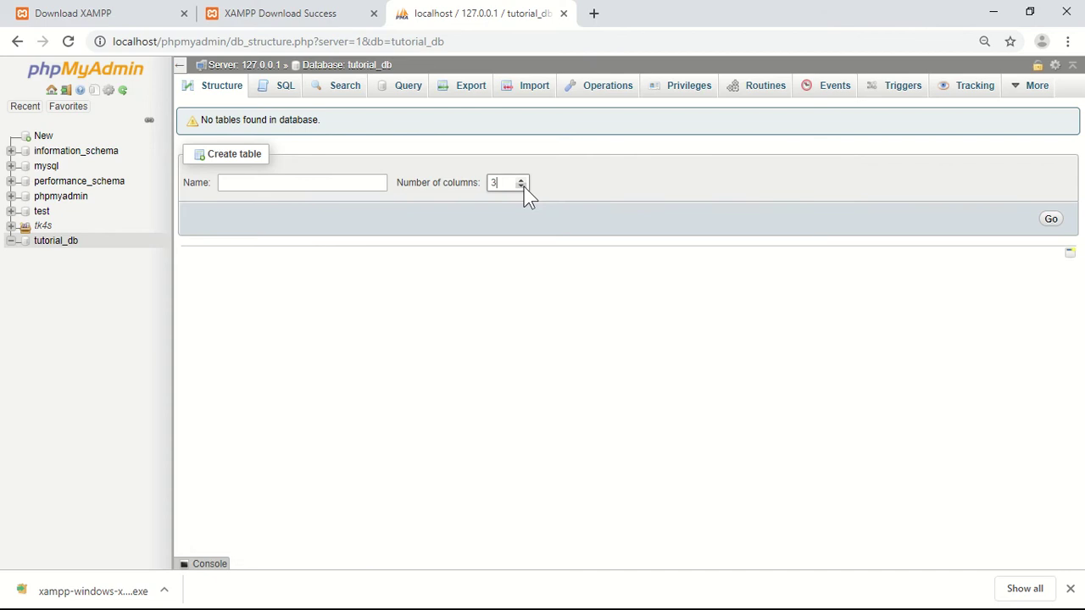
click(265, 182)
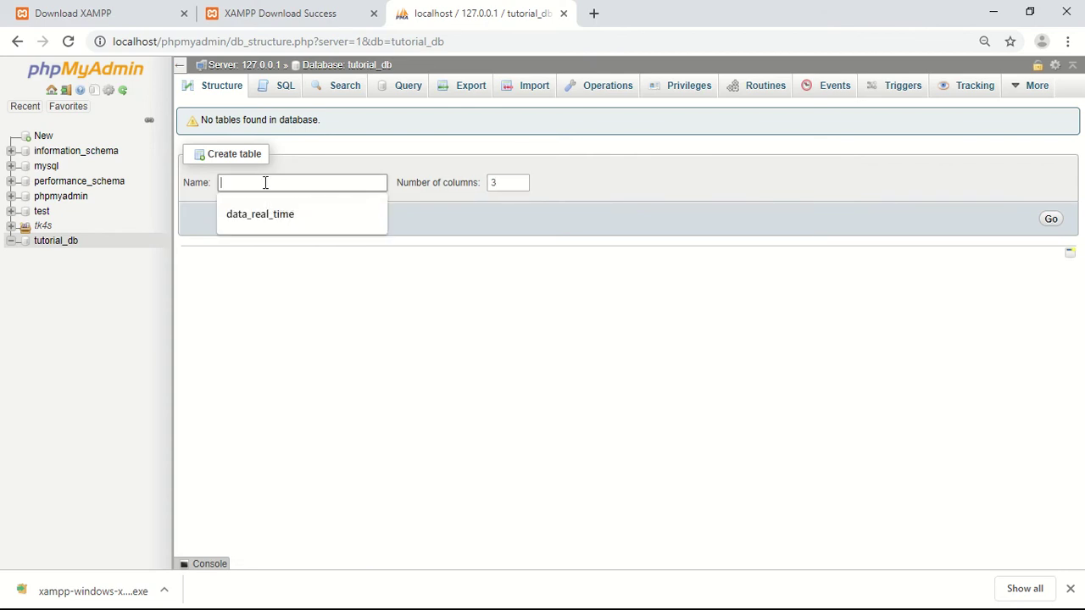
text(temp)
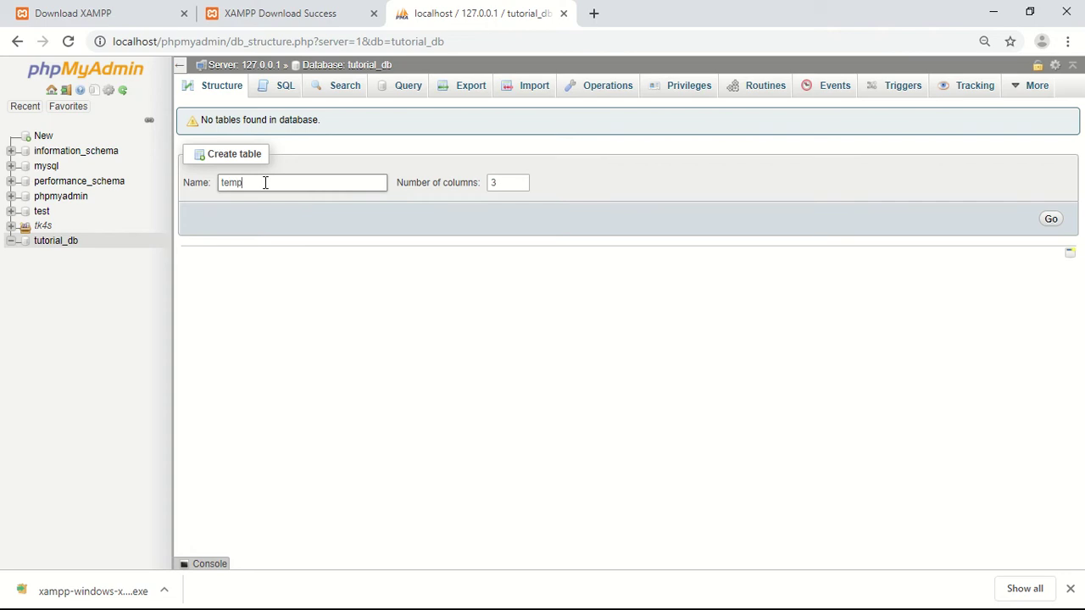
text(_realtime_log)
click(1050, 220)
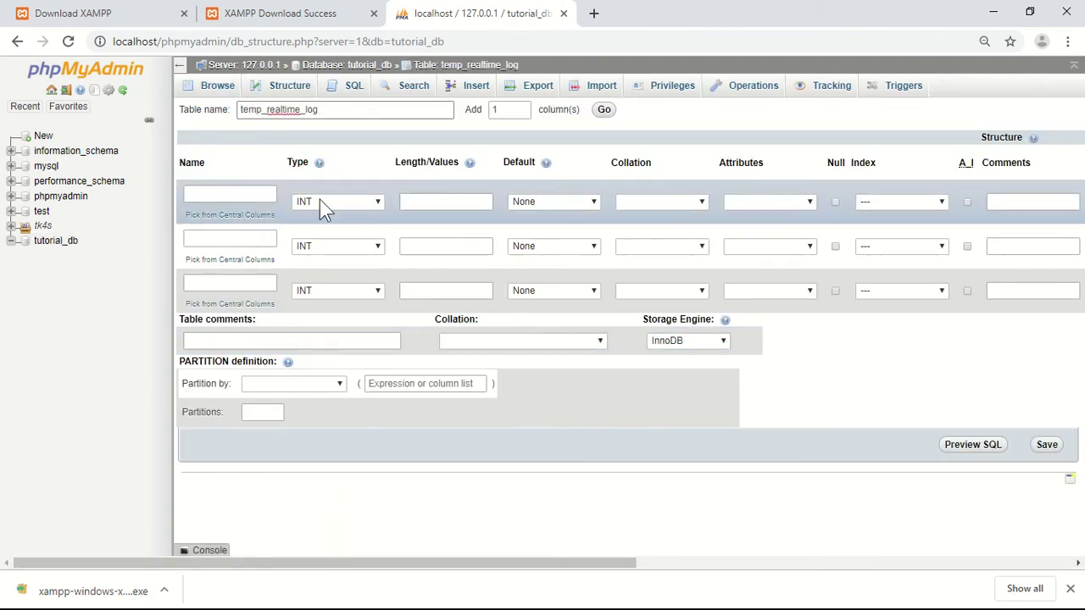
- Define columns Date_time as DATETIME, then PV1 and PV2
click(229, 194)
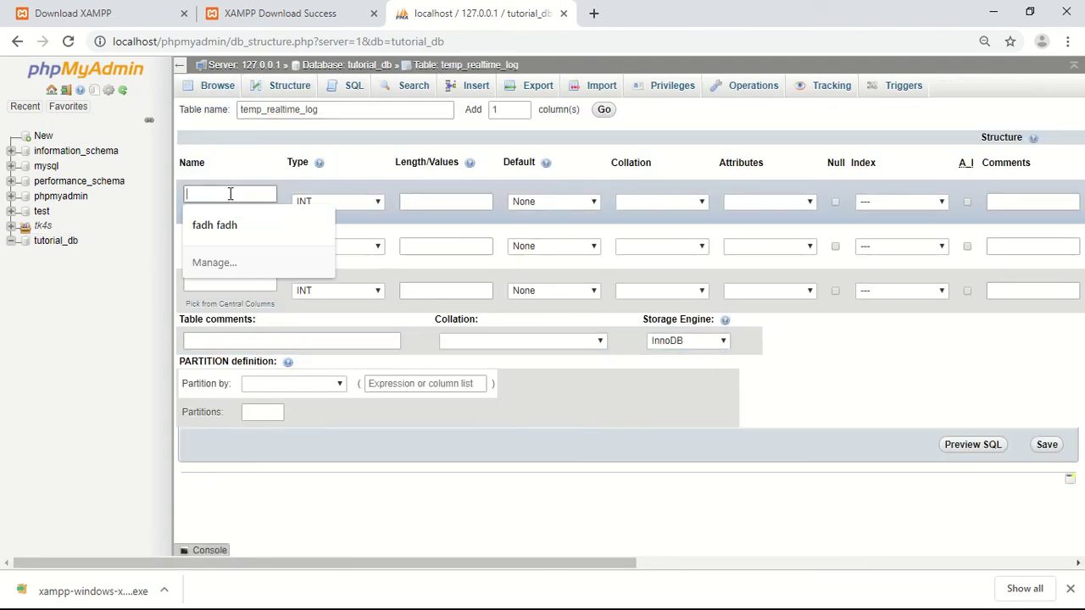
text(Da)
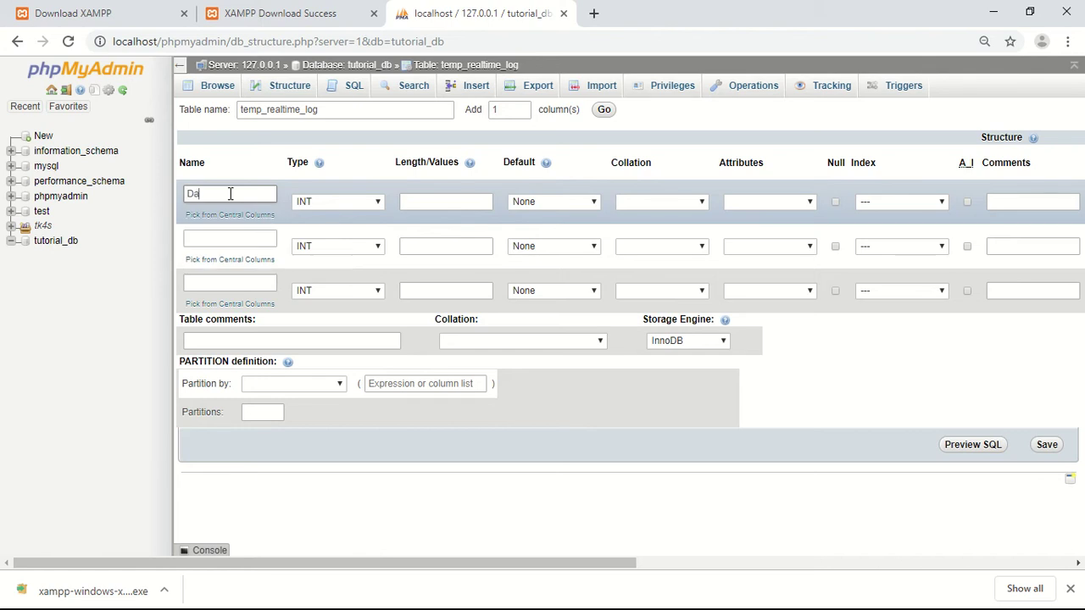
text(te_time)
click(576, 203)
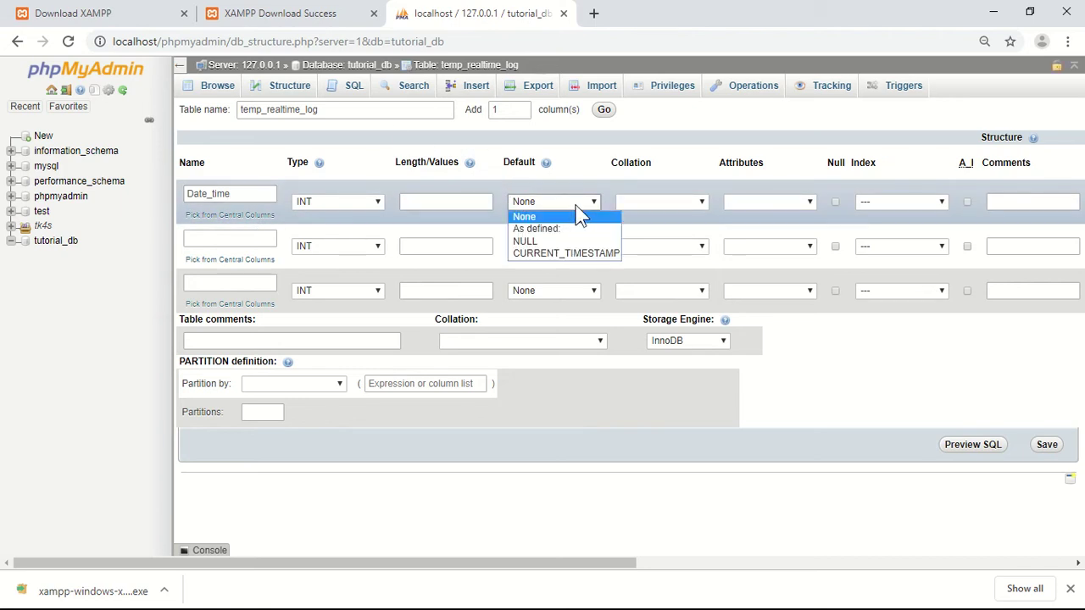
click(380, 201)
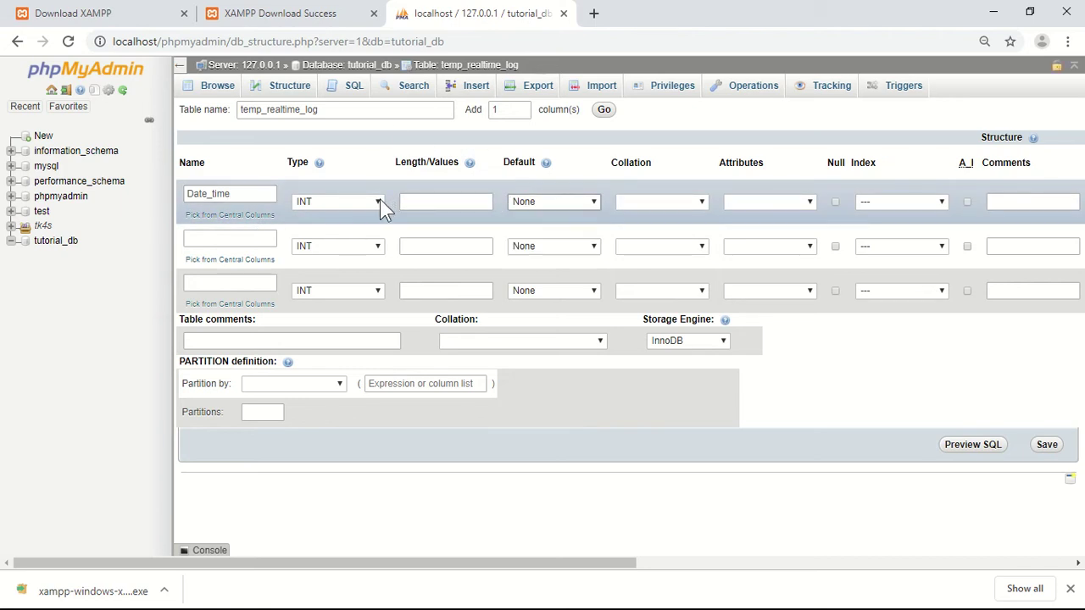
click(380, 201)
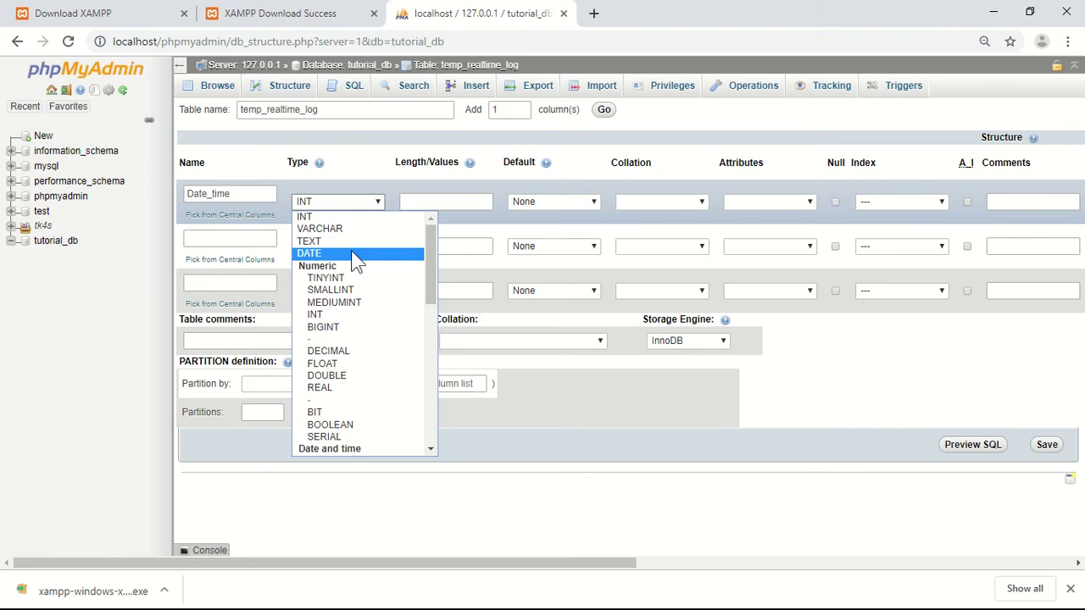
drag(431, 284, 434, 321)
click(370, 364)
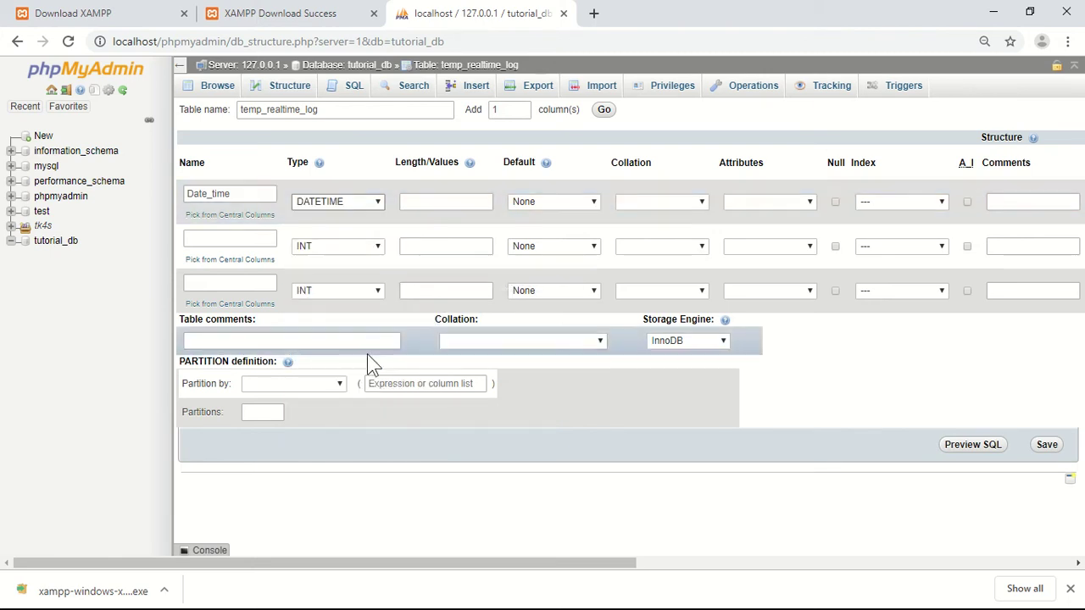
click(224, 242)
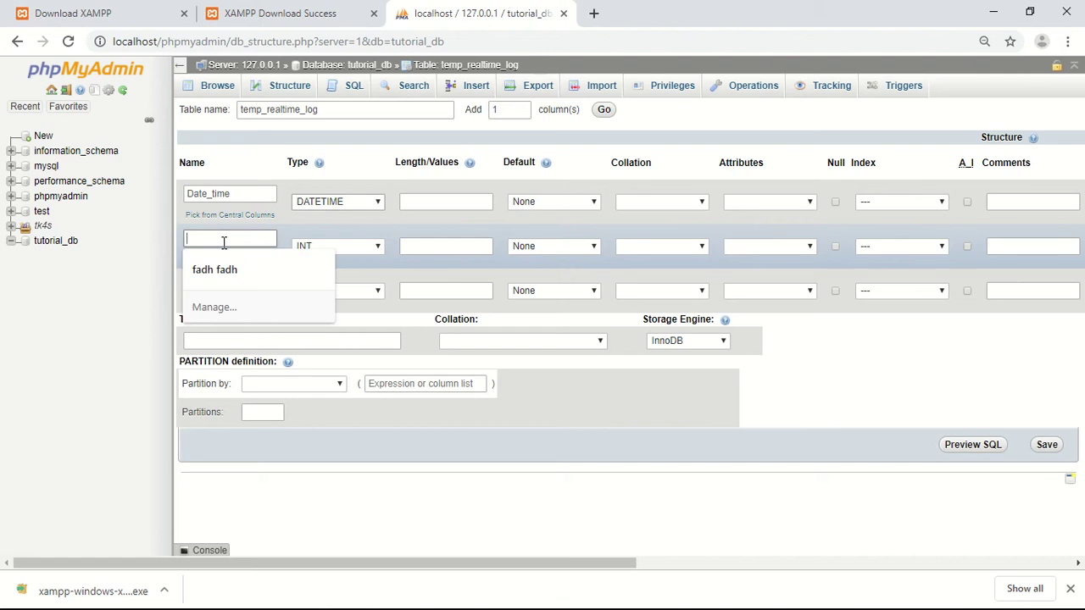
text(PV1)
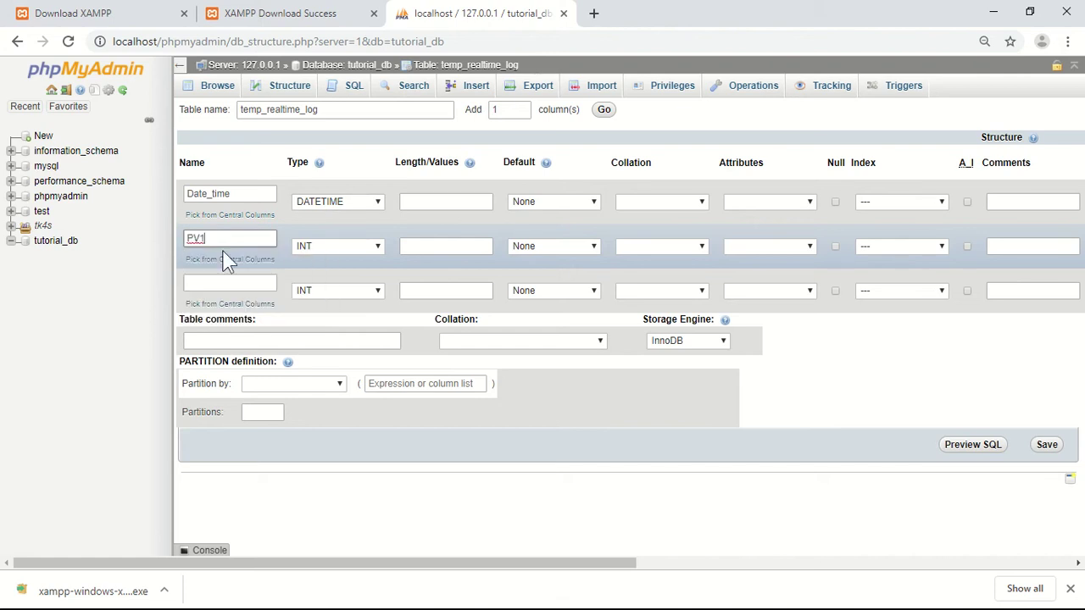
click(203, 283)
text(PV2)
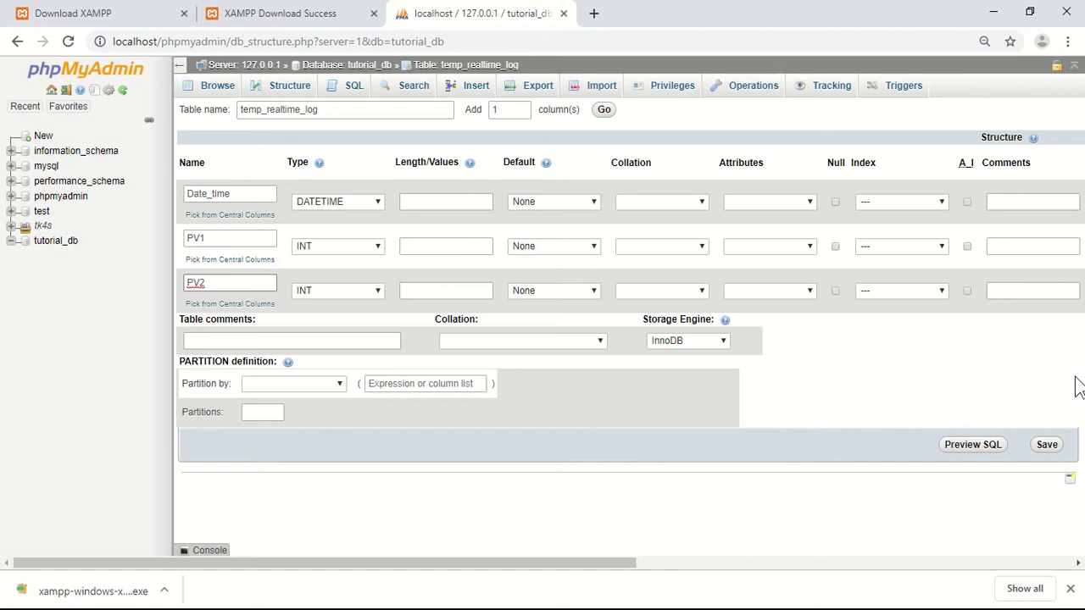
- Save the temp_realtime_log table and minimize Chrome to the desktop
click(1047, 445)
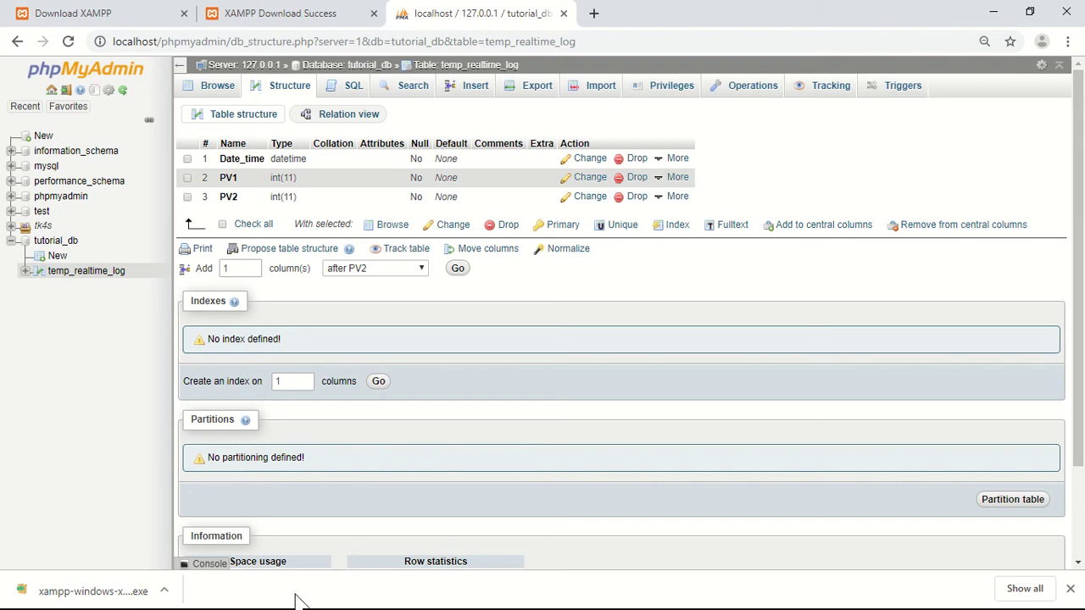
click(991, 13)
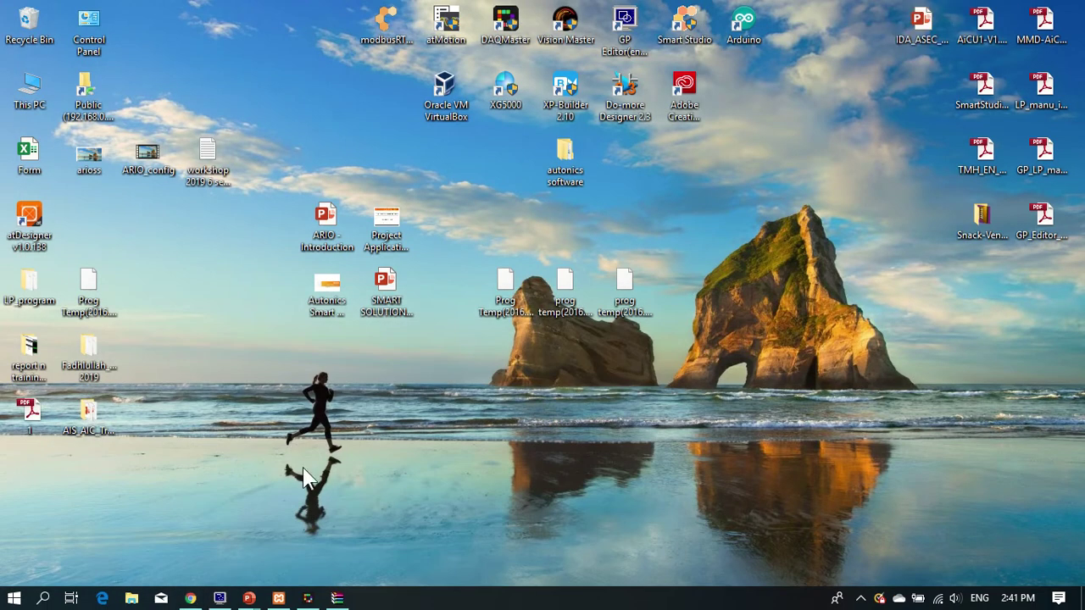
- Restore DAQMaster Pro and drag a TK4 from the Supported Device List, using RS-232
click(308, 598)
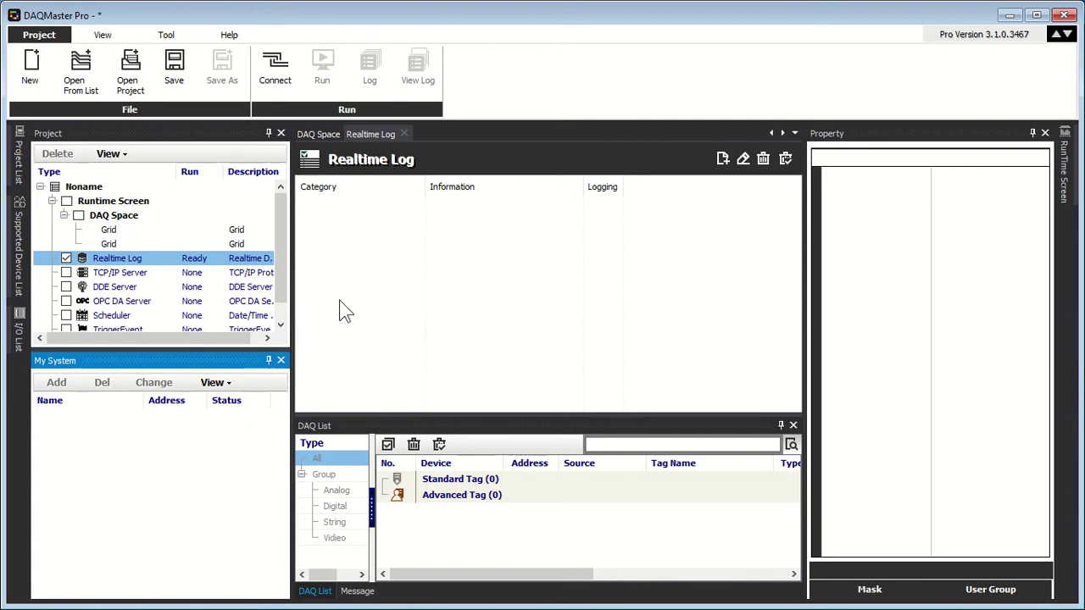
mouse_move(12, 295)
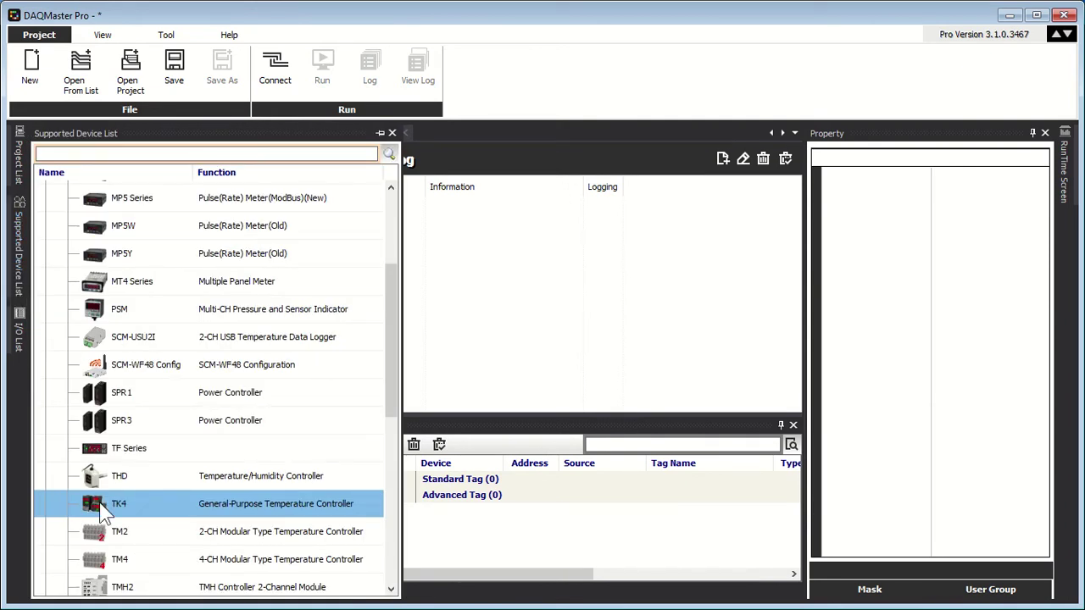
drag(393, 413, 393, 468)
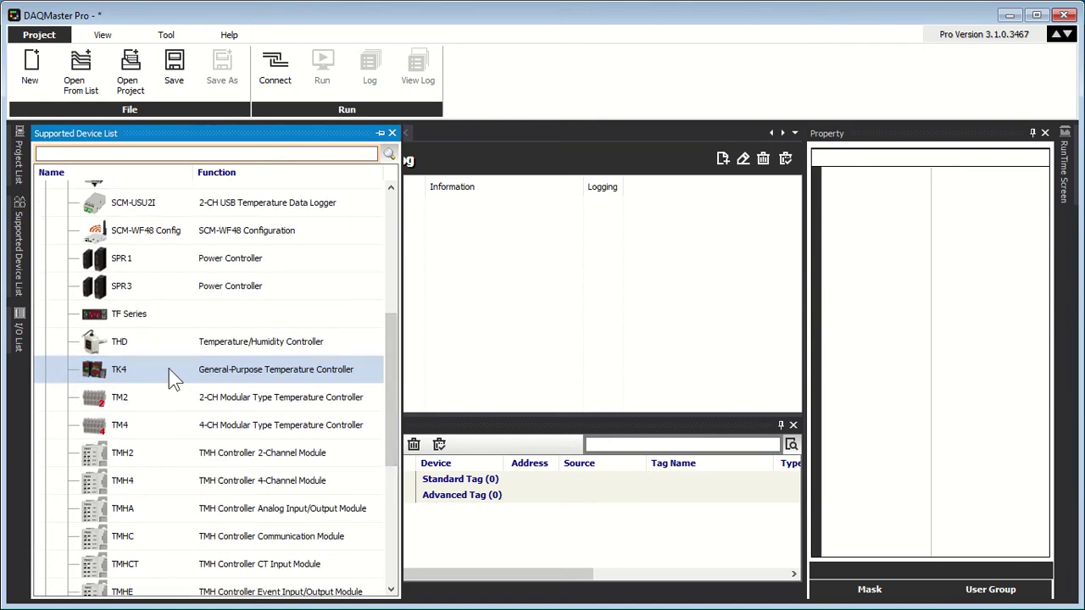
drag(169, 369, 710, 332)
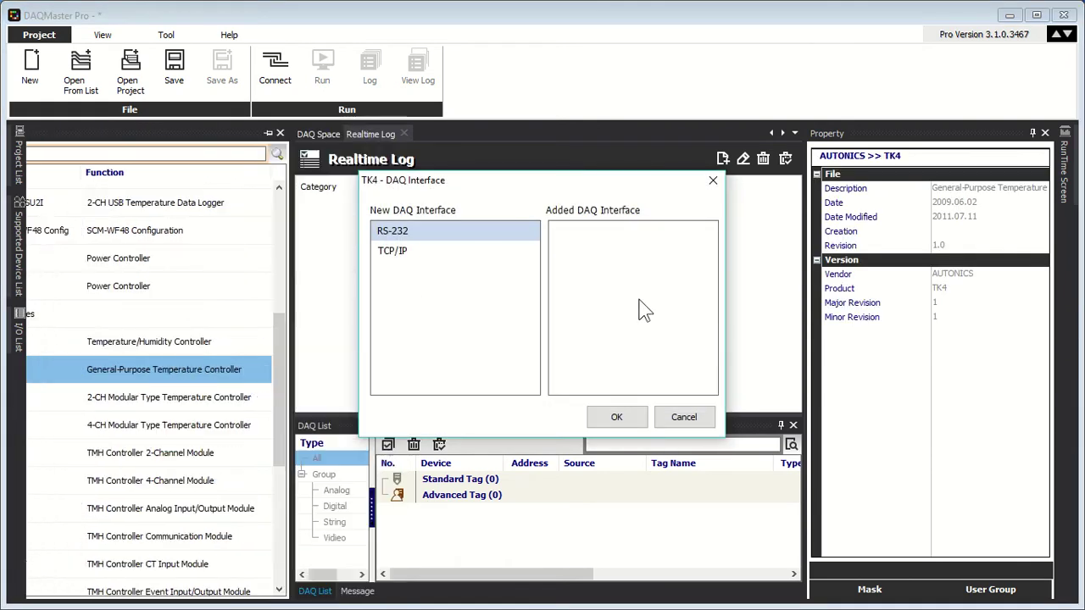
click(616, 417)
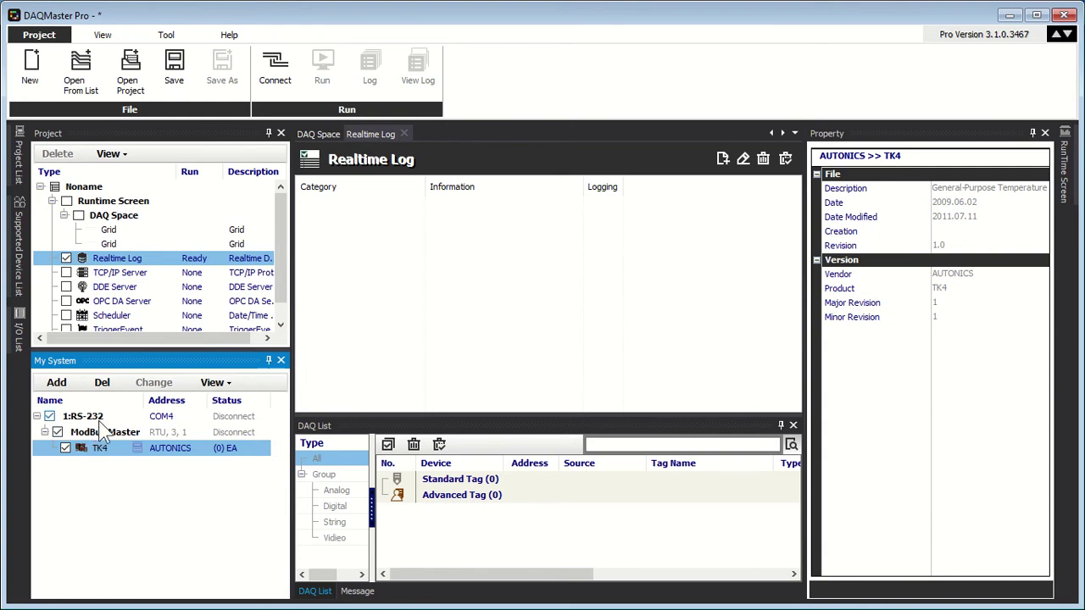
- Set the ModBus Master Retries to -1 and connect to the TK4 devices
click(99, 419)
click(105, 432)
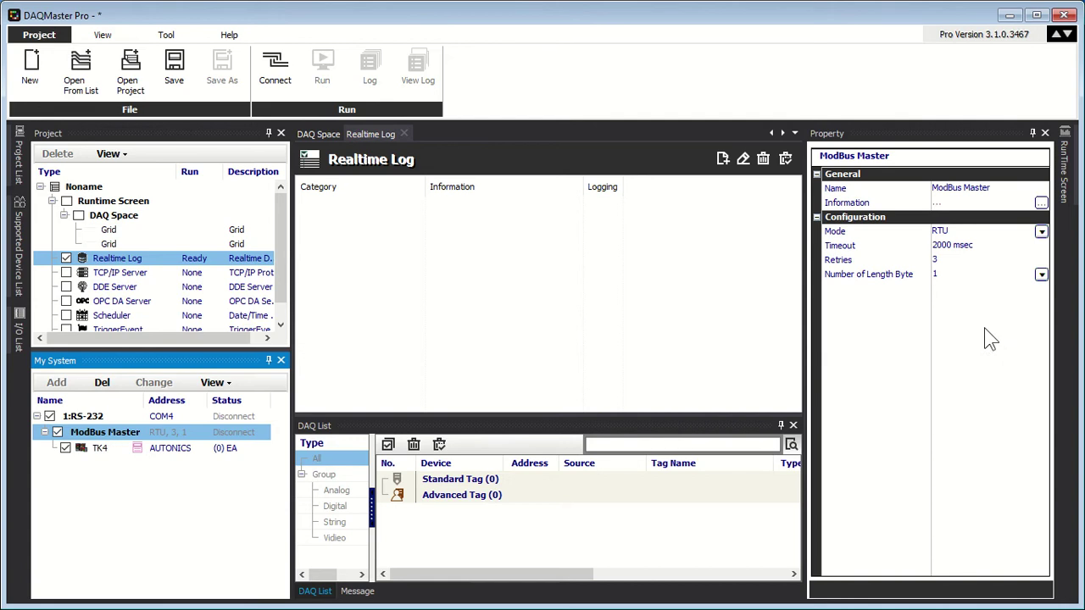
click(937, 259)
text(-)
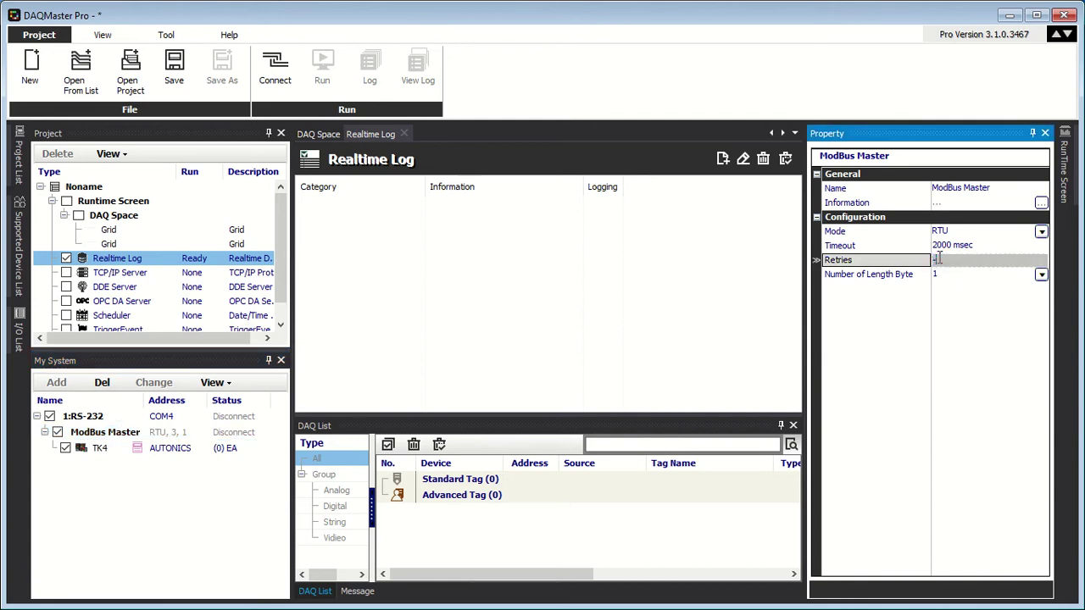
text(1)
key(Return)
click(275, 68)
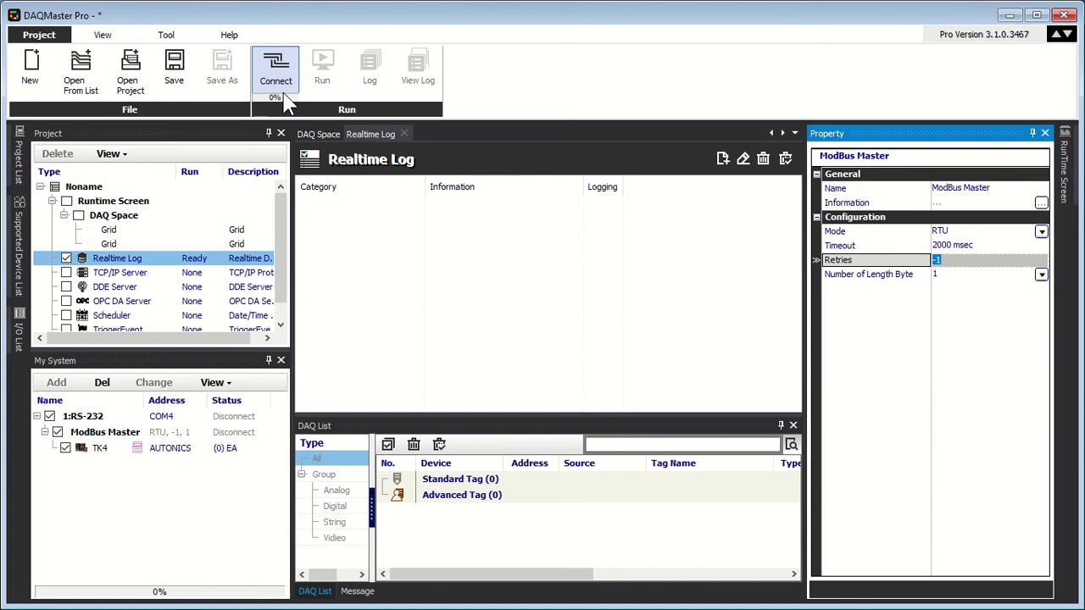
- Scan the TK4 unit addresses, stop after units 1 and 2 are found, and confirm
click(176, 460)
right_click(176, 461)
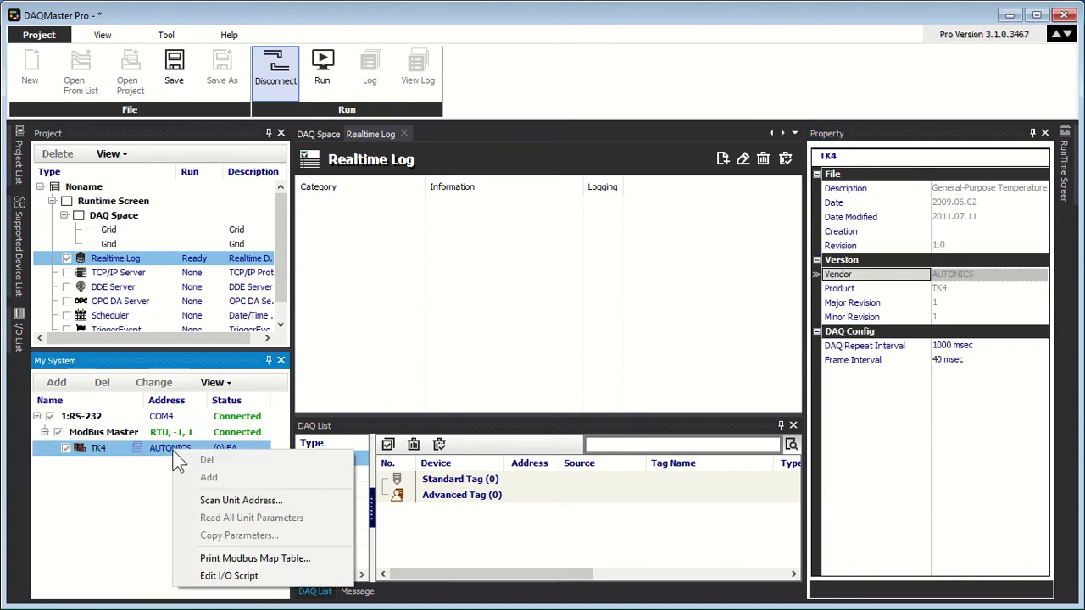
click(229, 501)
click(710, 164)
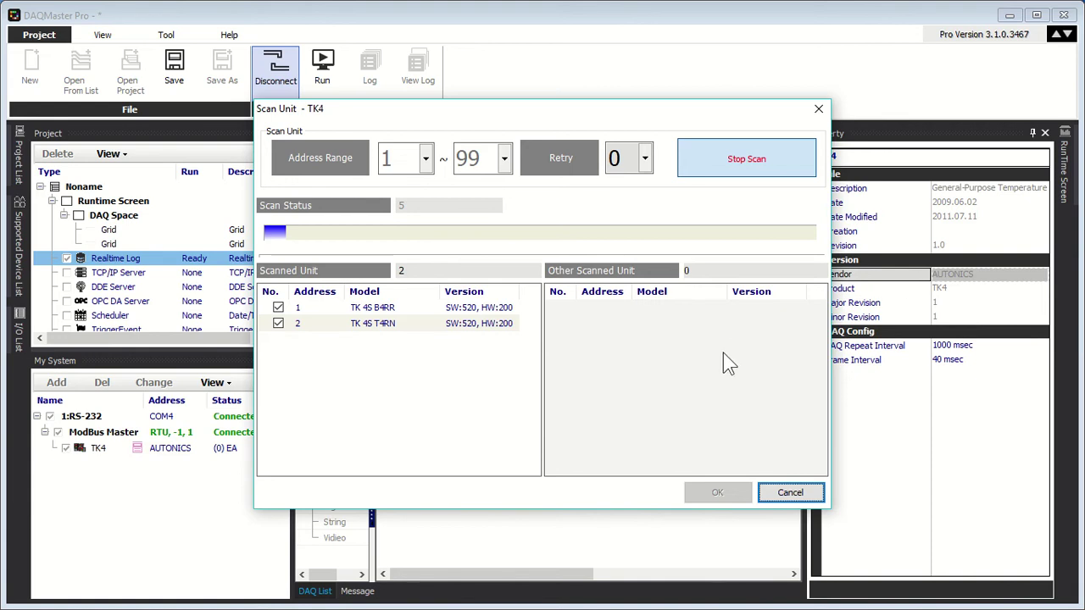
click(735, 169)
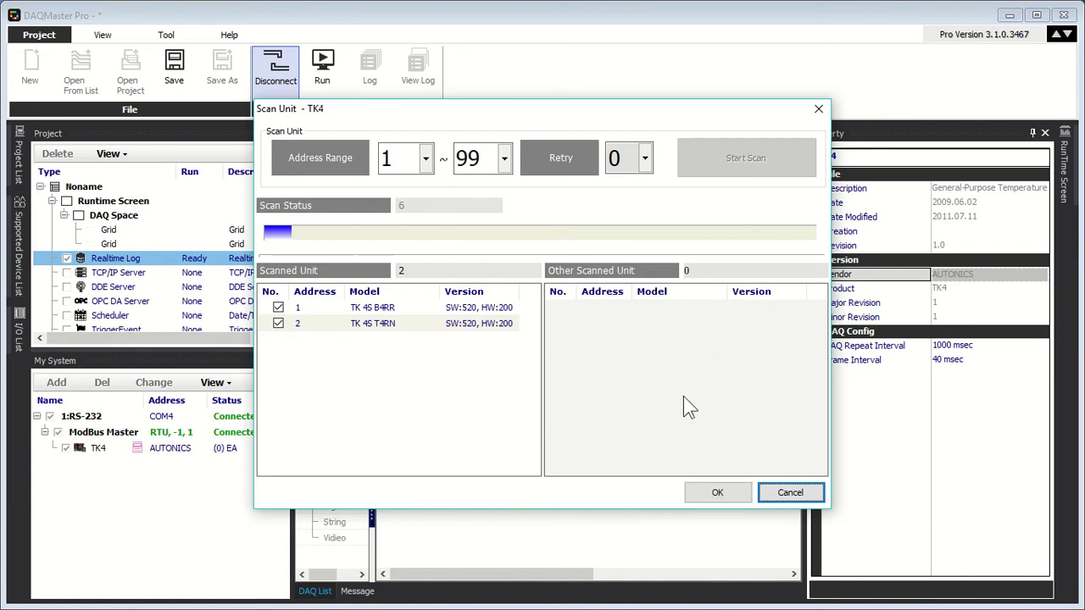
click(699, 495)
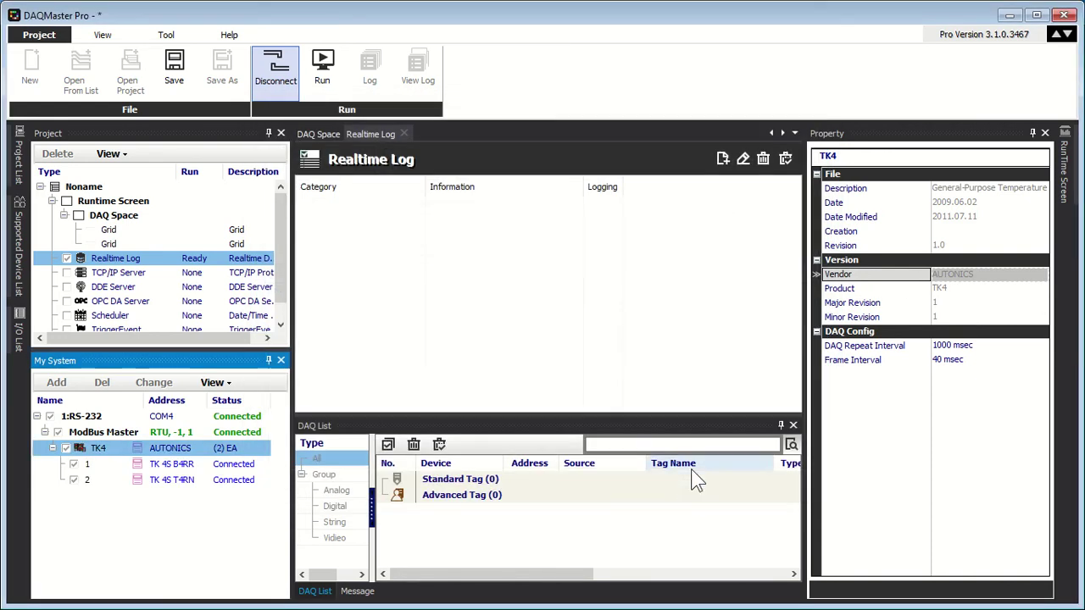
- Add Present Value of TK4 units 1 and 2 from the I/O List as DAQ tags, then return to Realtime Log
click(19, 333)
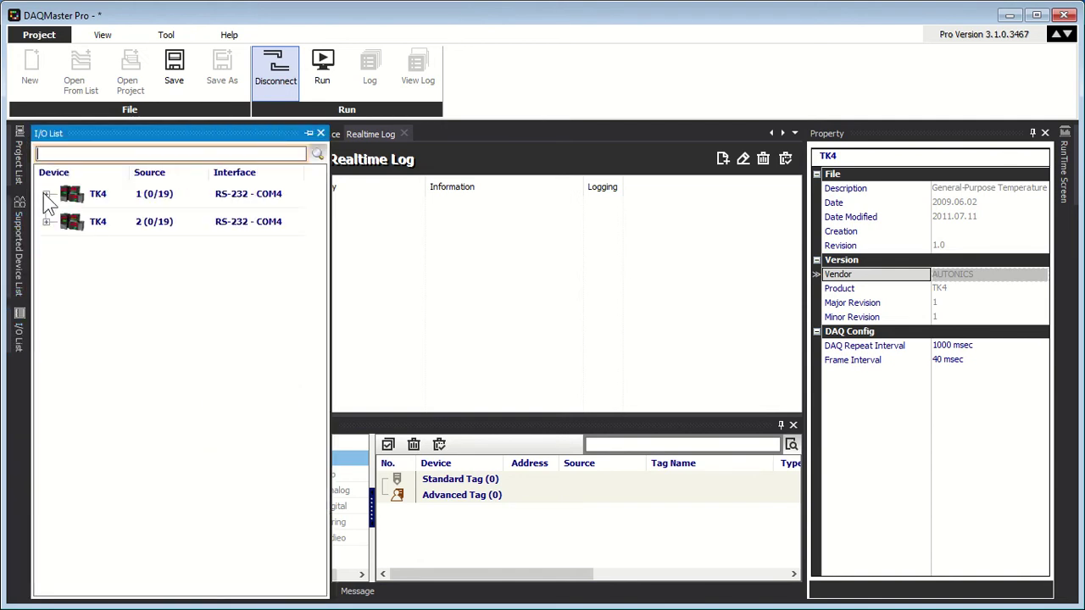
click(46, 194)
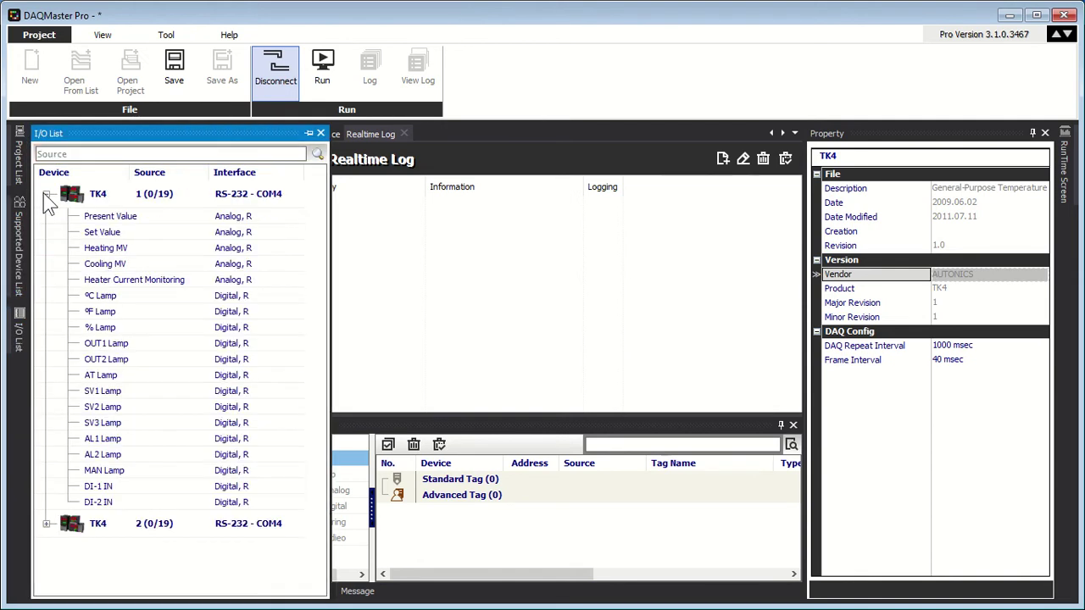
double_click(100, 217)
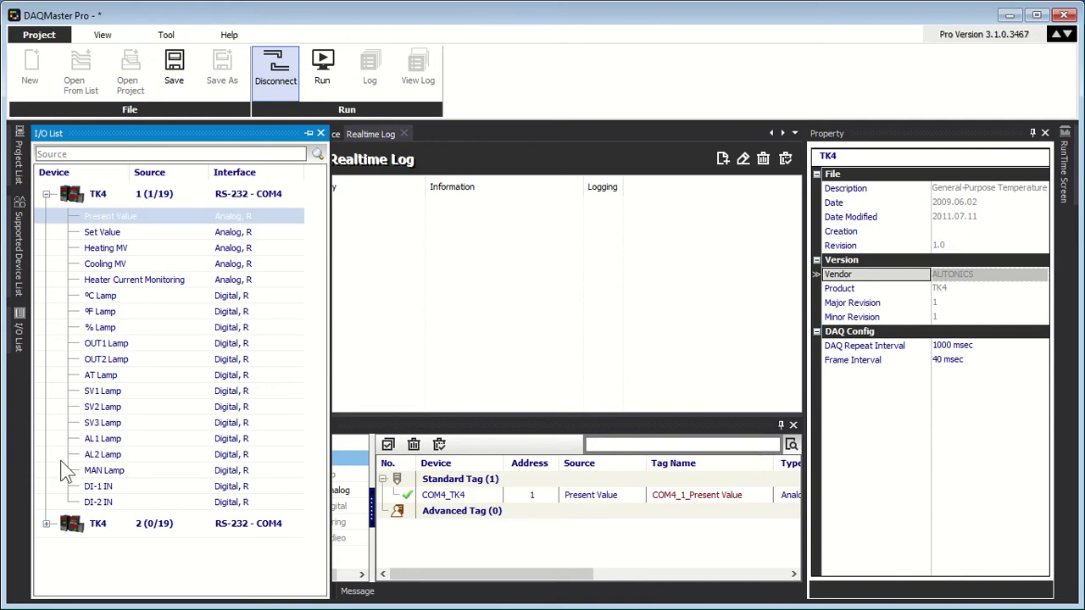
click(46, 524)
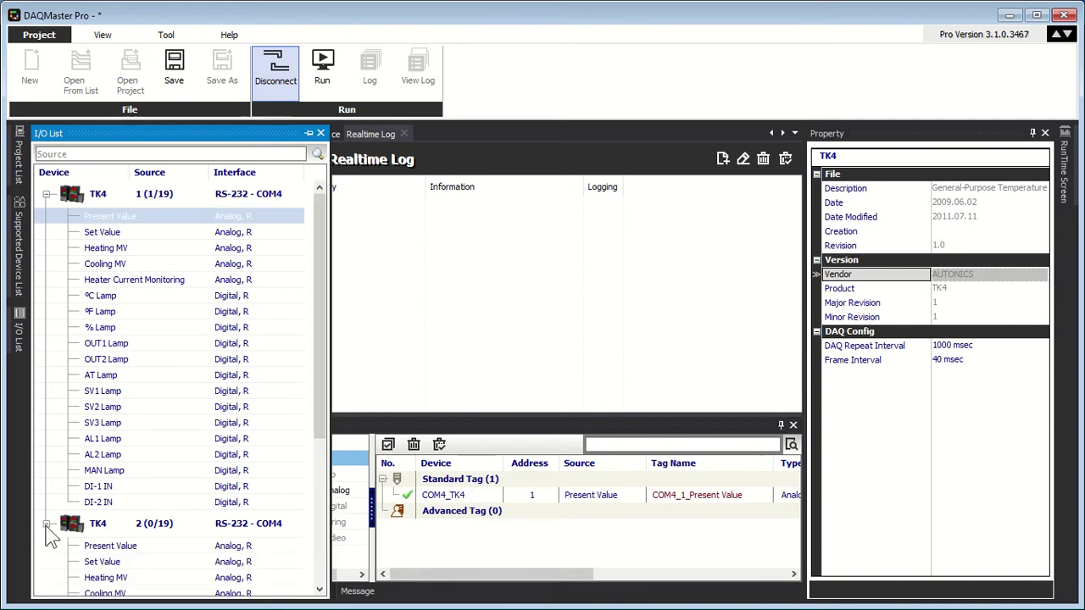
click(112, 547)
double_click(113, 547)
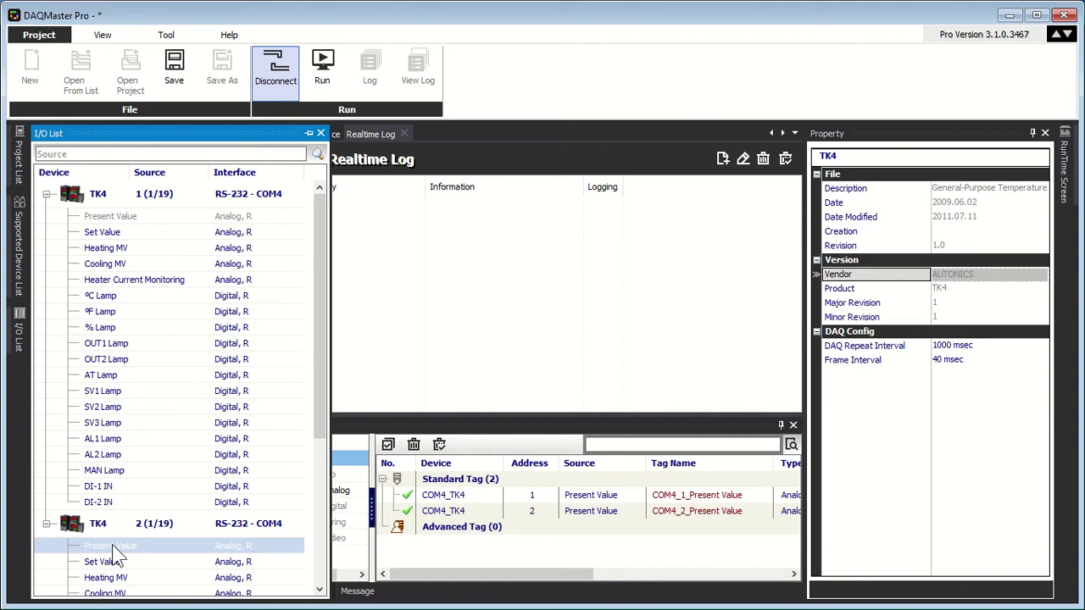
click(591, 322)
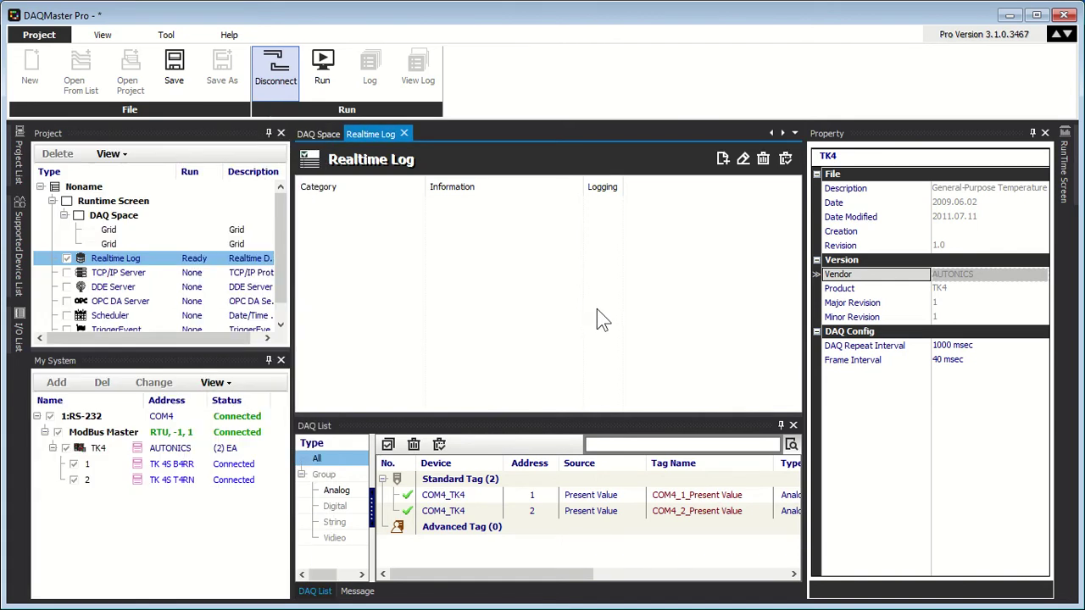
- Create a new realtime log saved to Database, with Logging enabled and named fad_test
click(723, 160)
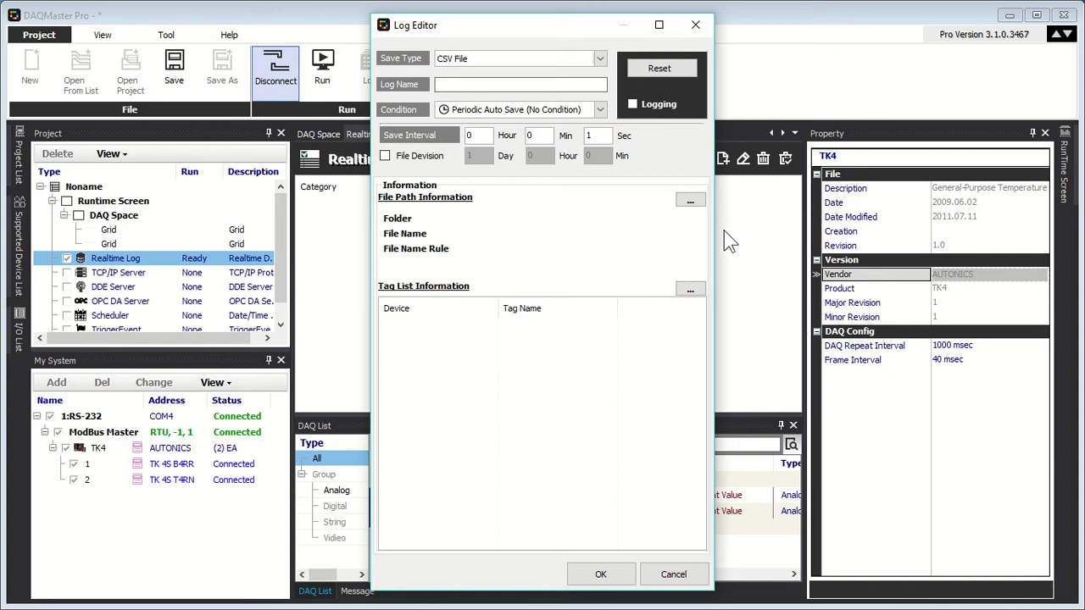
click(600, 58)
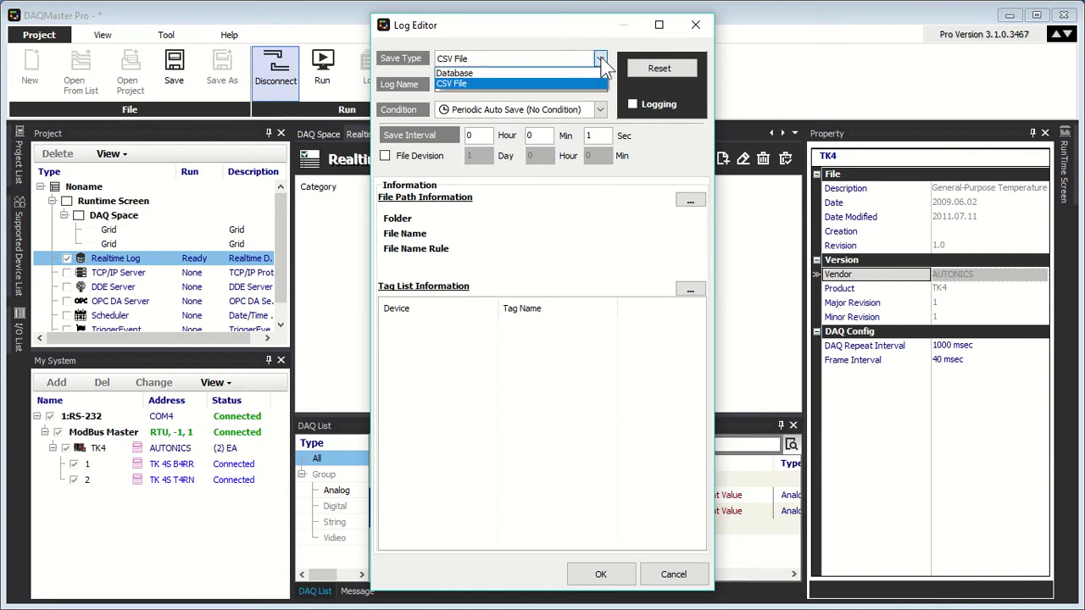
click(571, 75)
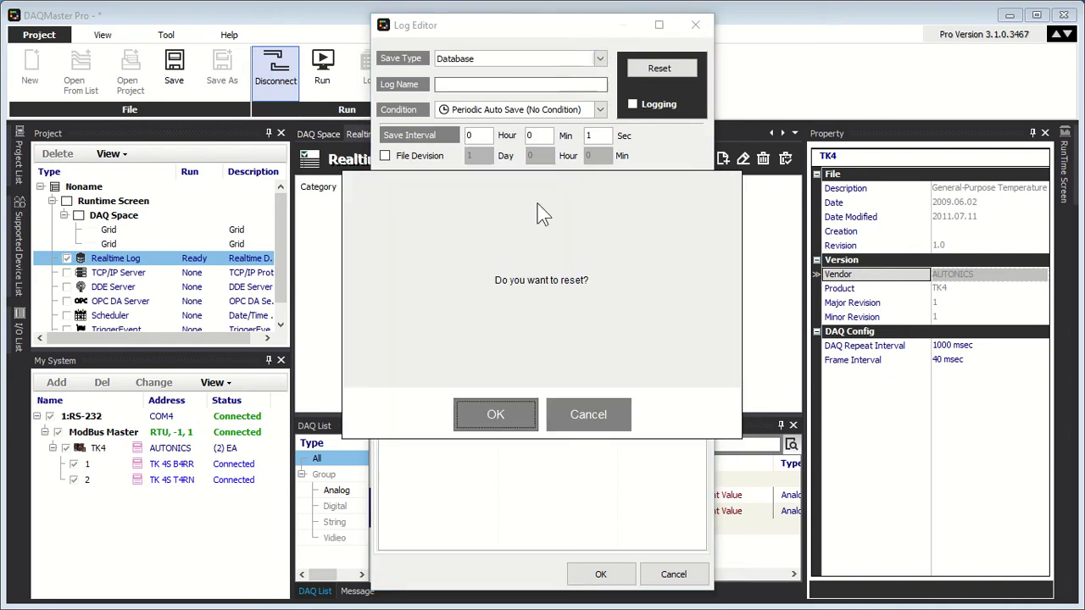
click(508, 416)
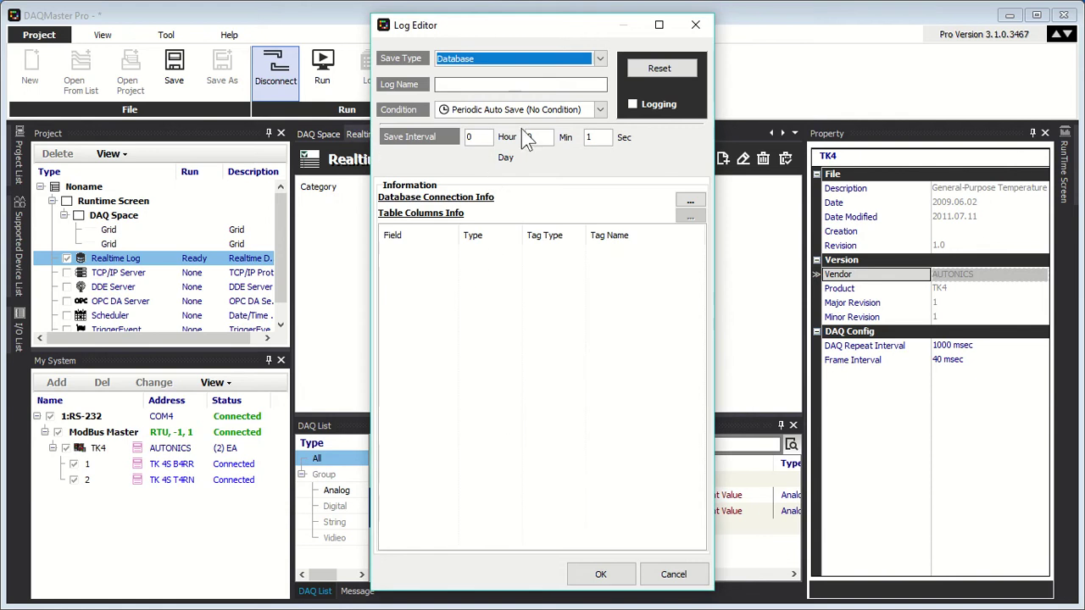
click(631, 106)
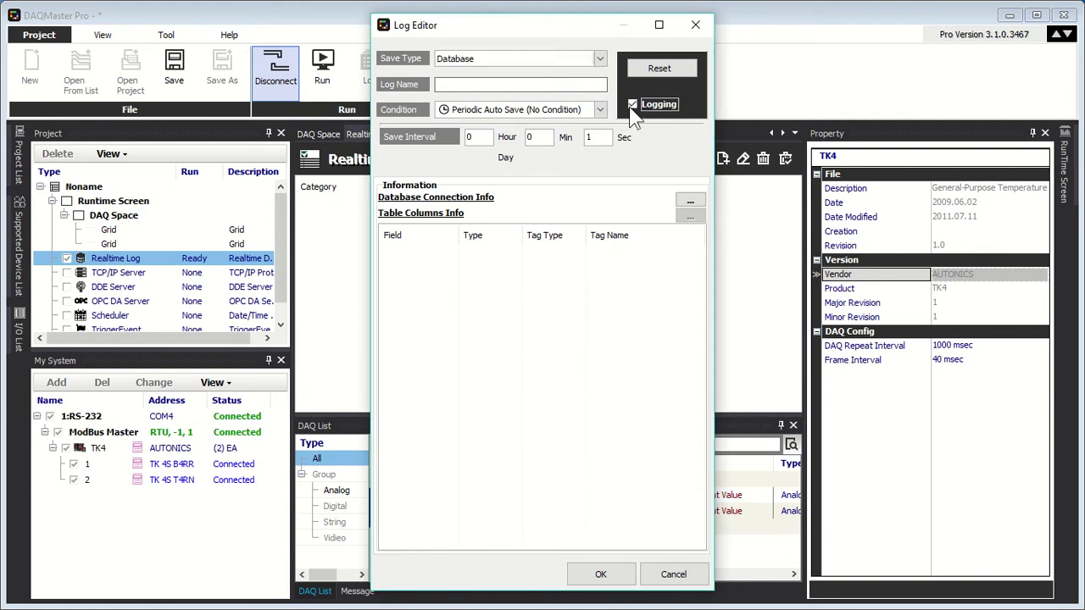
click(456, 84)
text(fad_test)
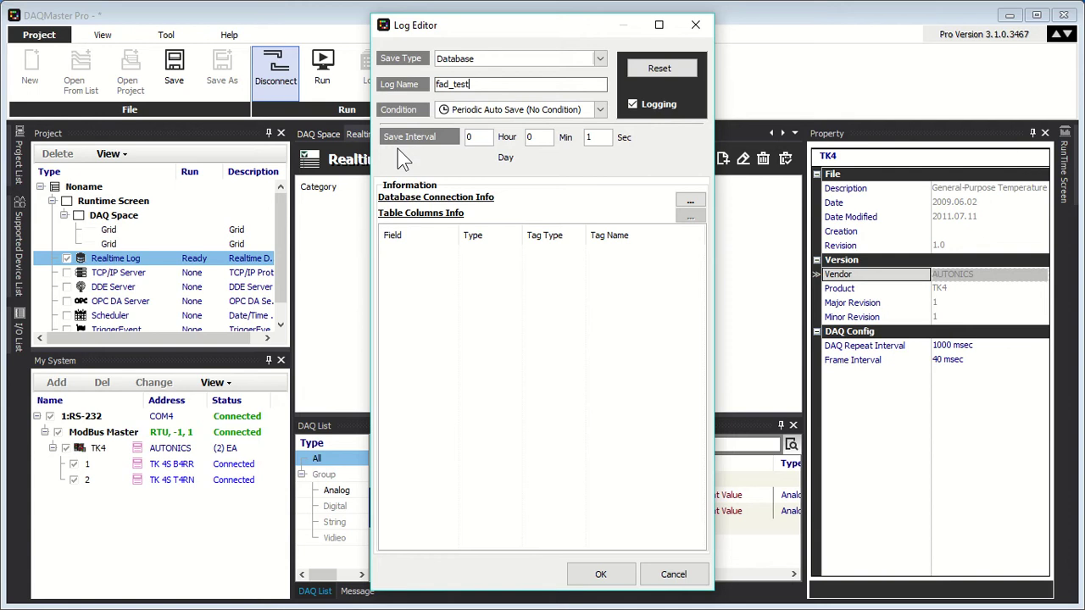
- Keep Database as save type and Periodic Auto Save, then open the database provider list
click(600, 61)
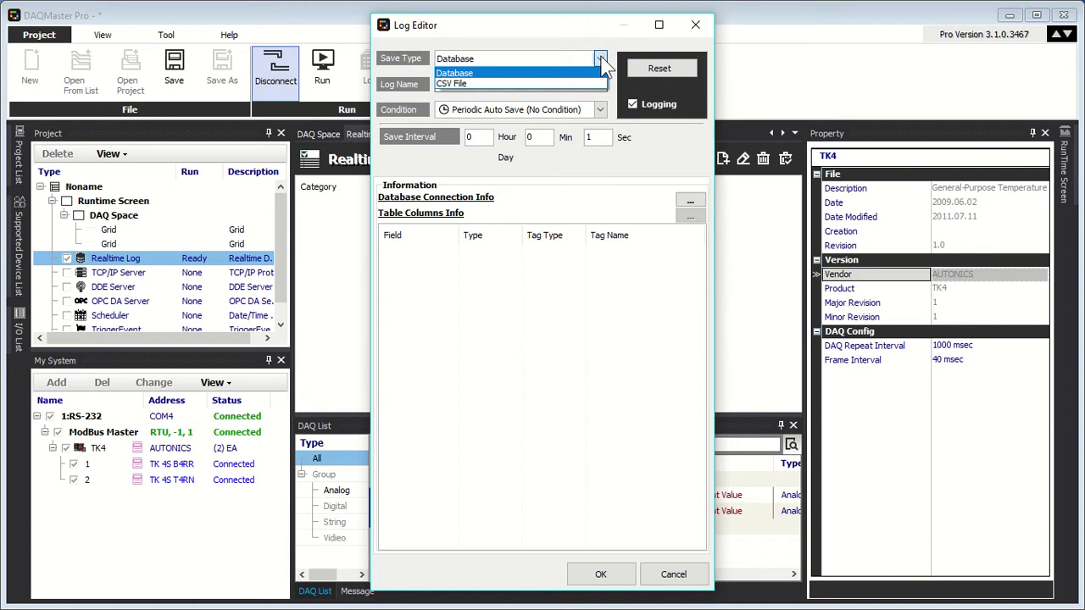
click(600, 59)
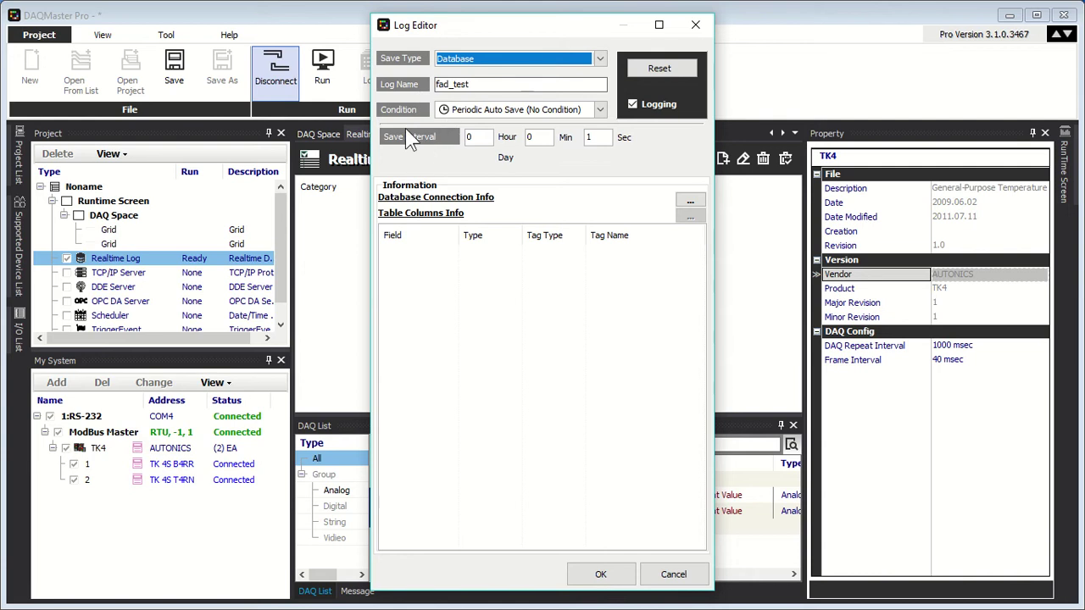
click(600, 110)
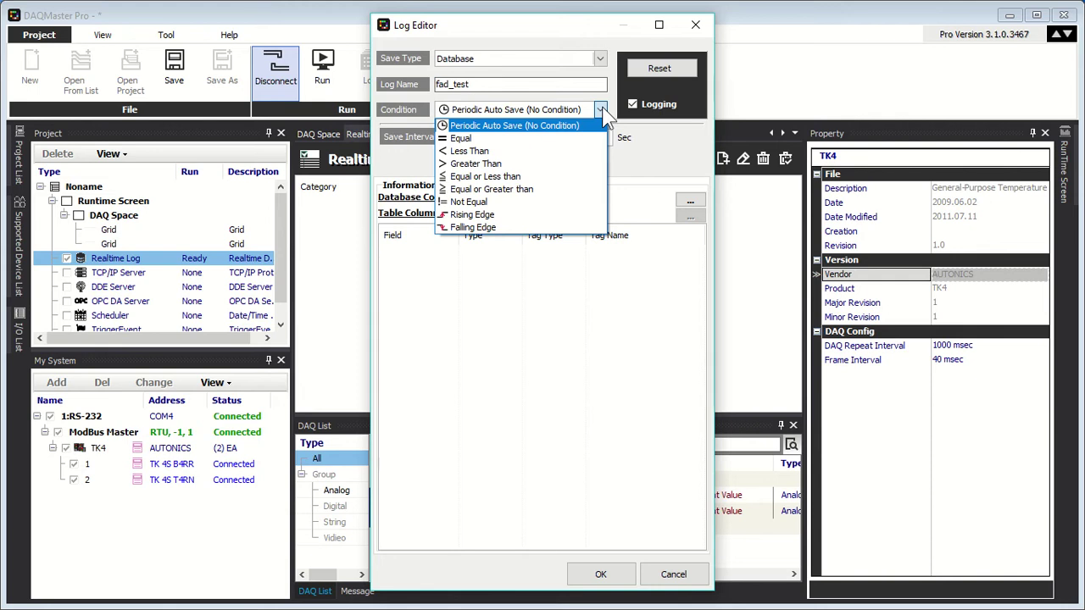
click(602, 111)
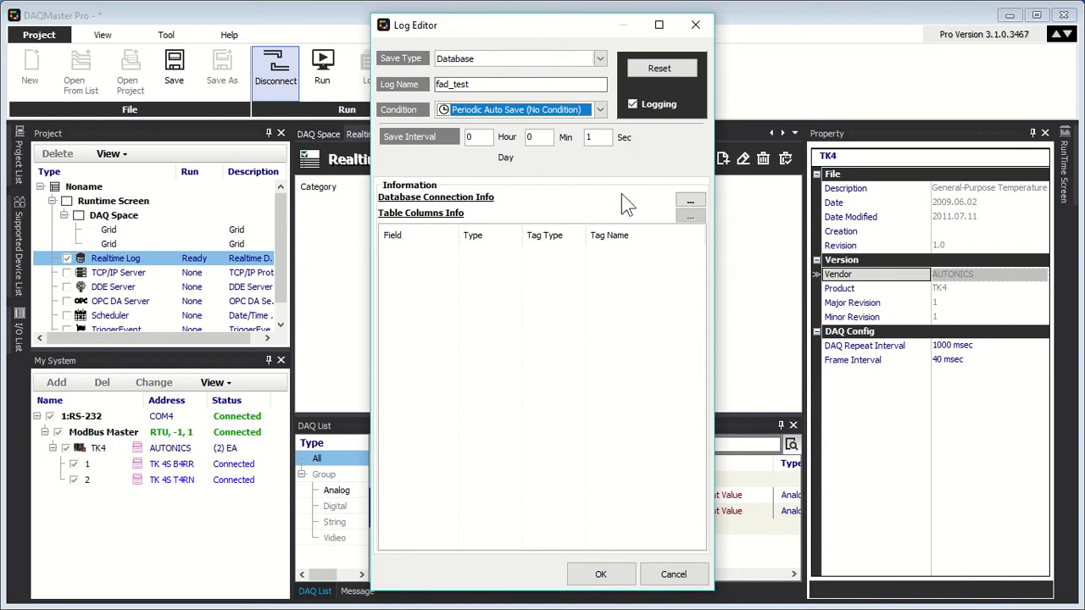
click(690, 203)
click(703, 178)
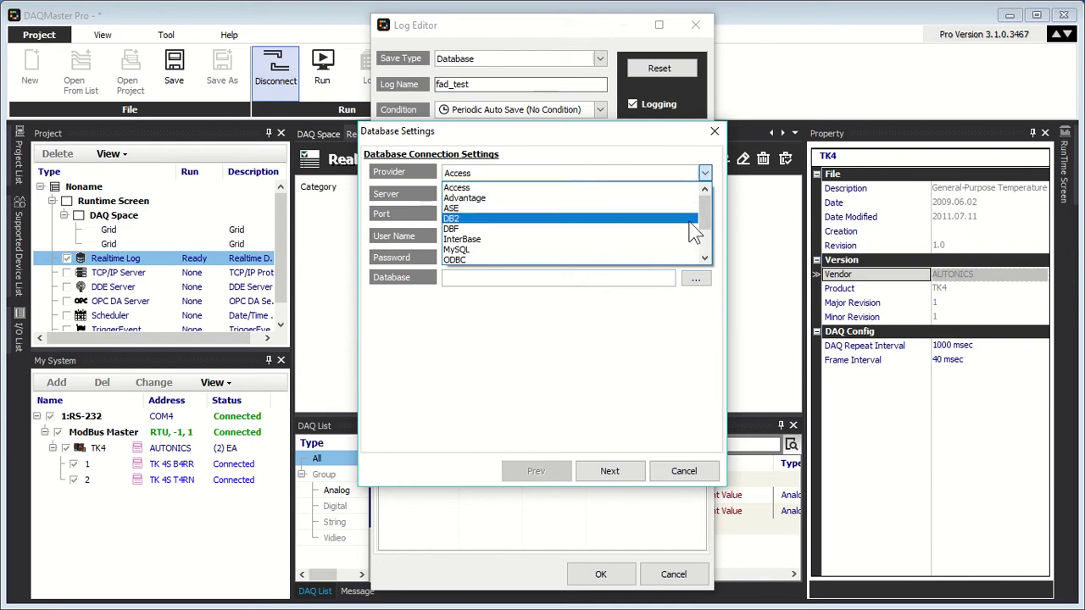
scroll(705, 258, down, 3)
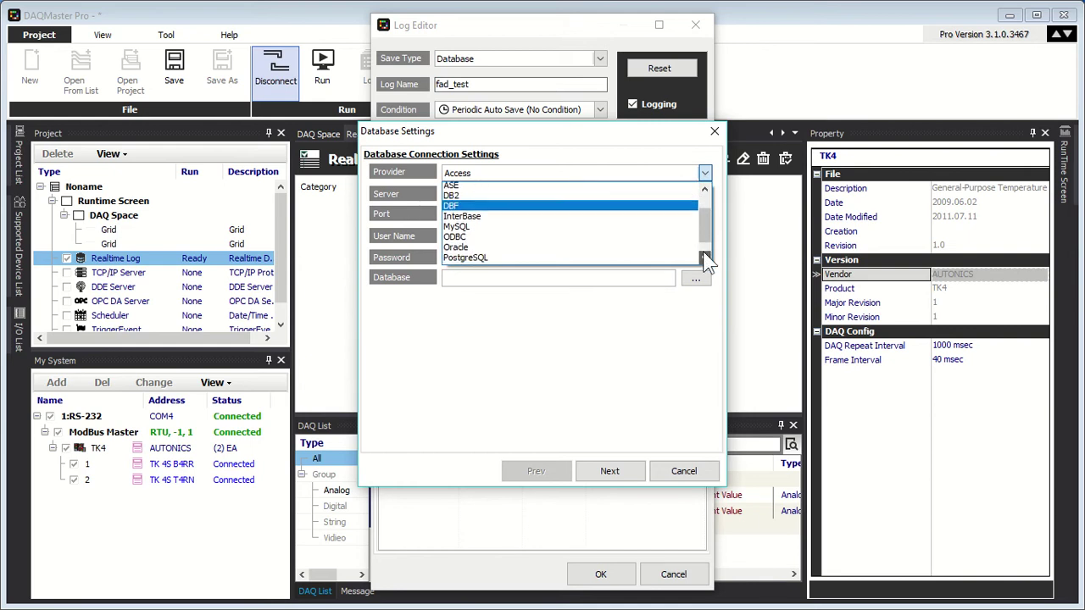
click(704, 254)
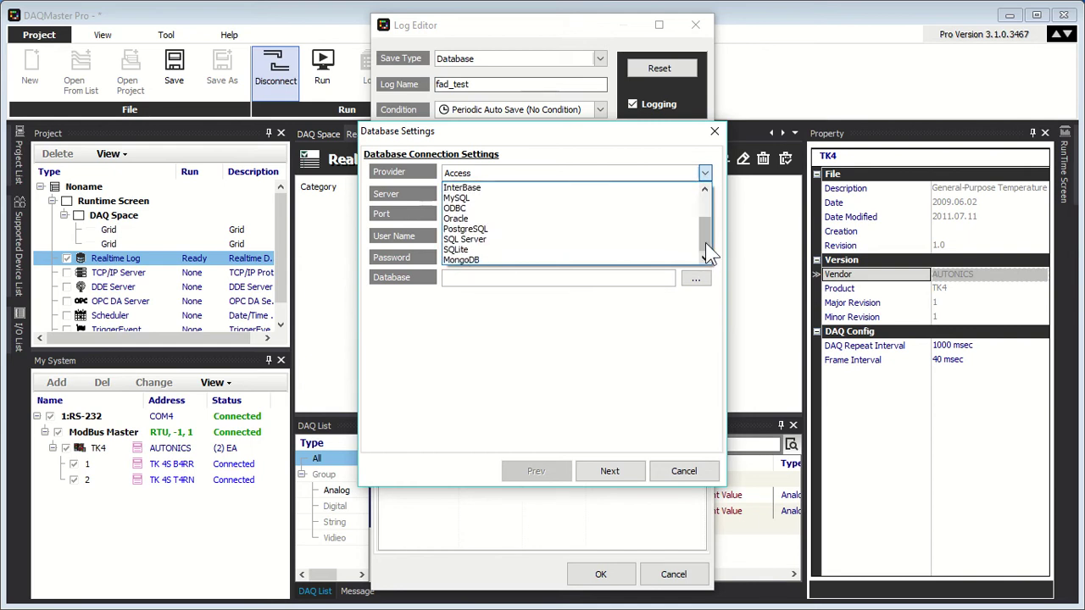
drag(705, 243, 707, 205)
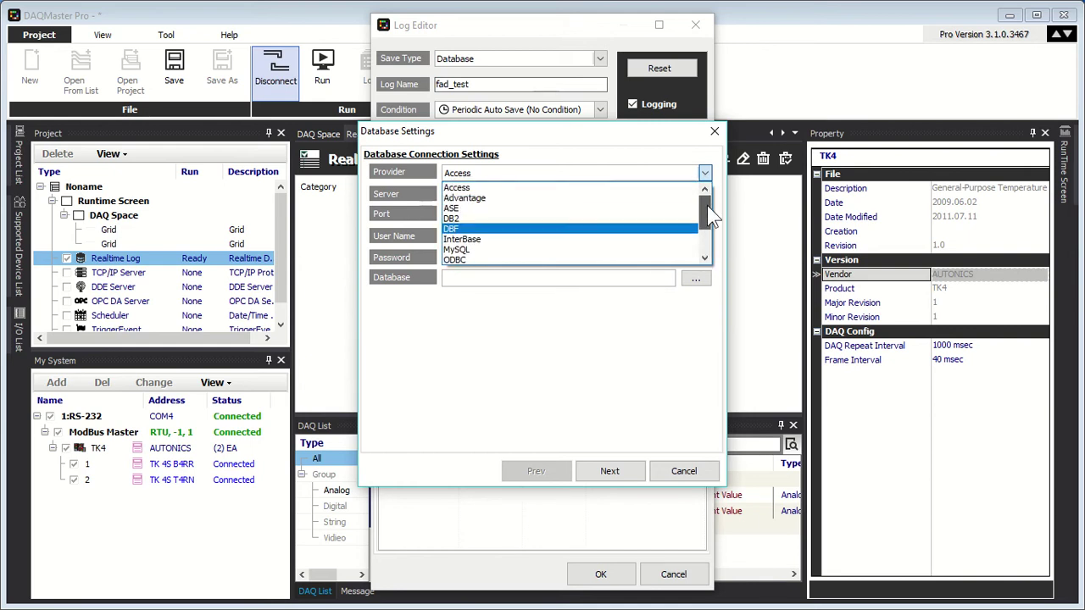
click(594, 250)
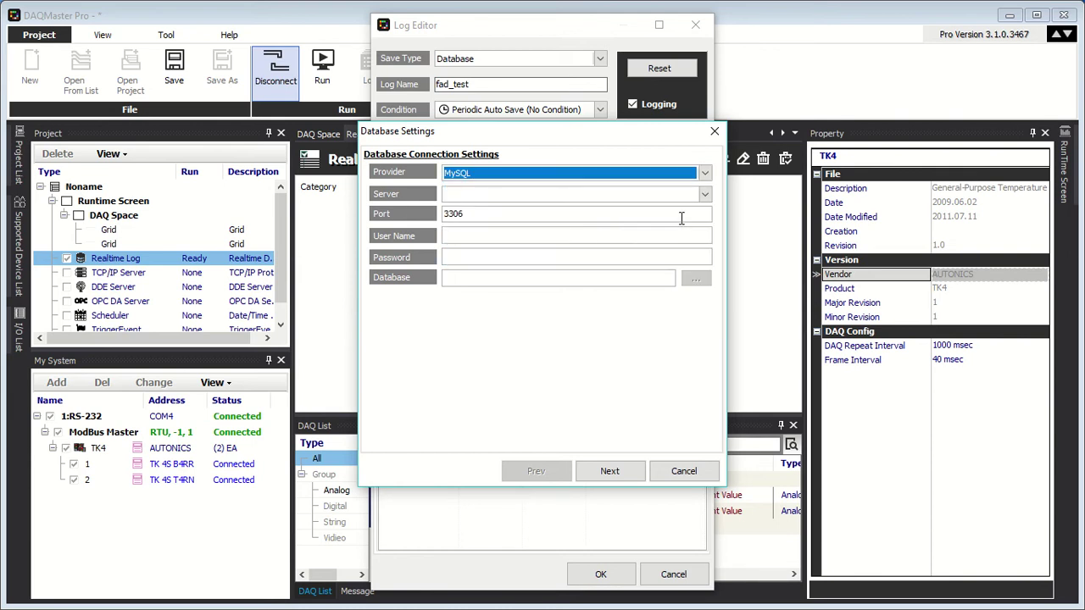
click(705, 195)
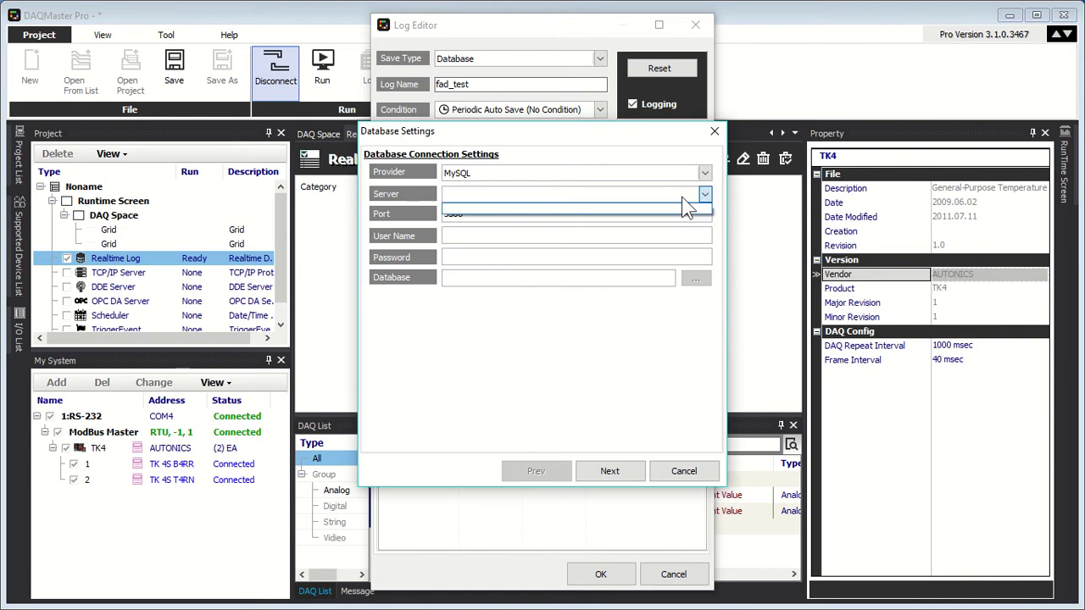
click(673, 194)
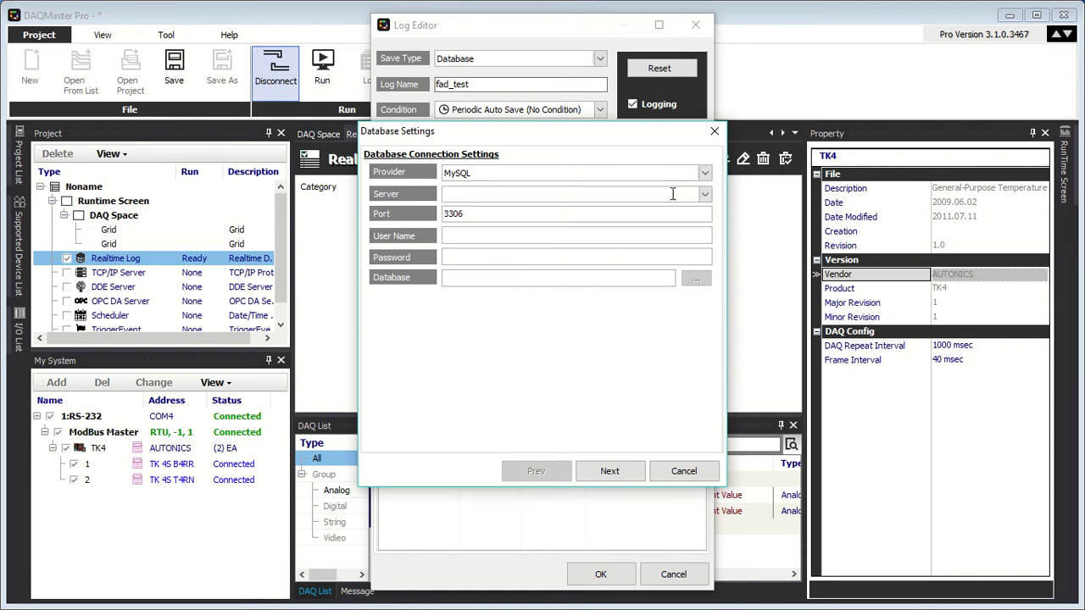
text(localhost)
click(447, 237)
text(roo)
text(t)
text(ori)
click(715, 130)
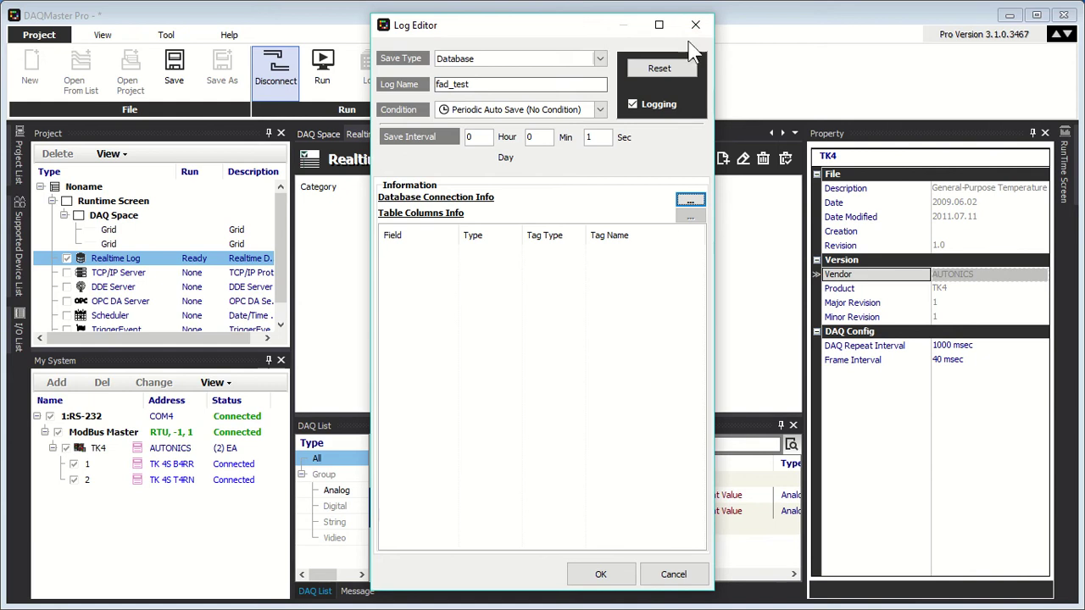
- Close the Log Editor, look at the phpMyAdmin table structure in Chrome, and return to DAQMaster Pro
click(693, 37)
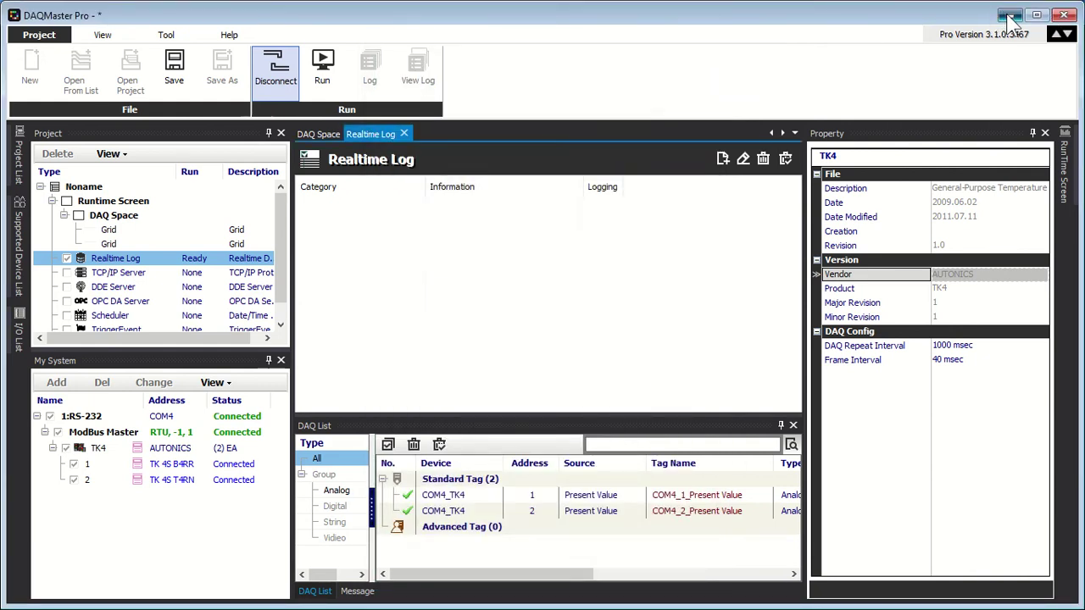
click(1010, 15)
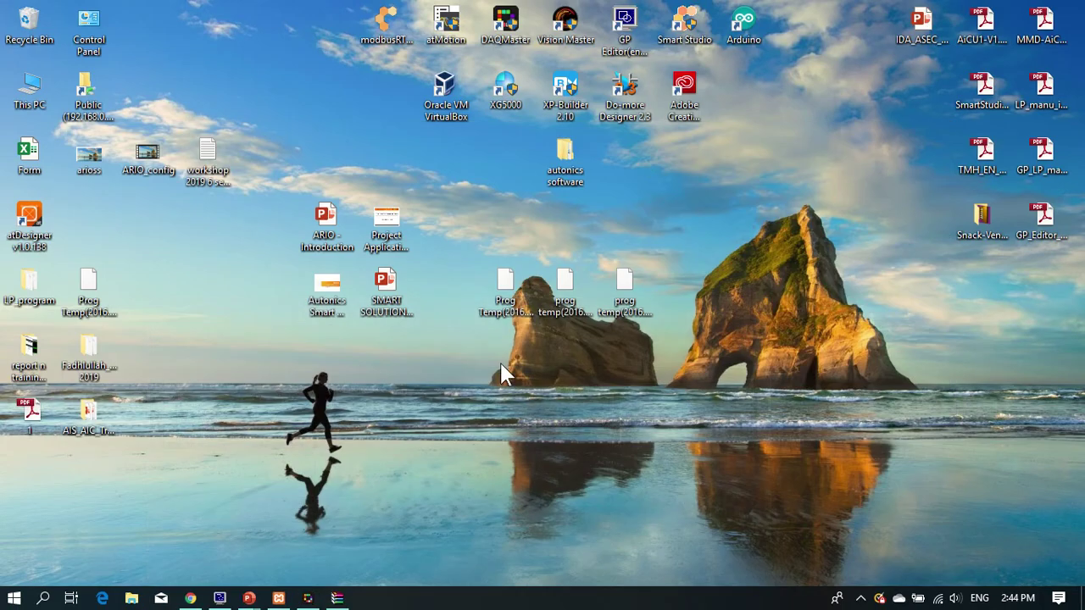
click(191, 599)
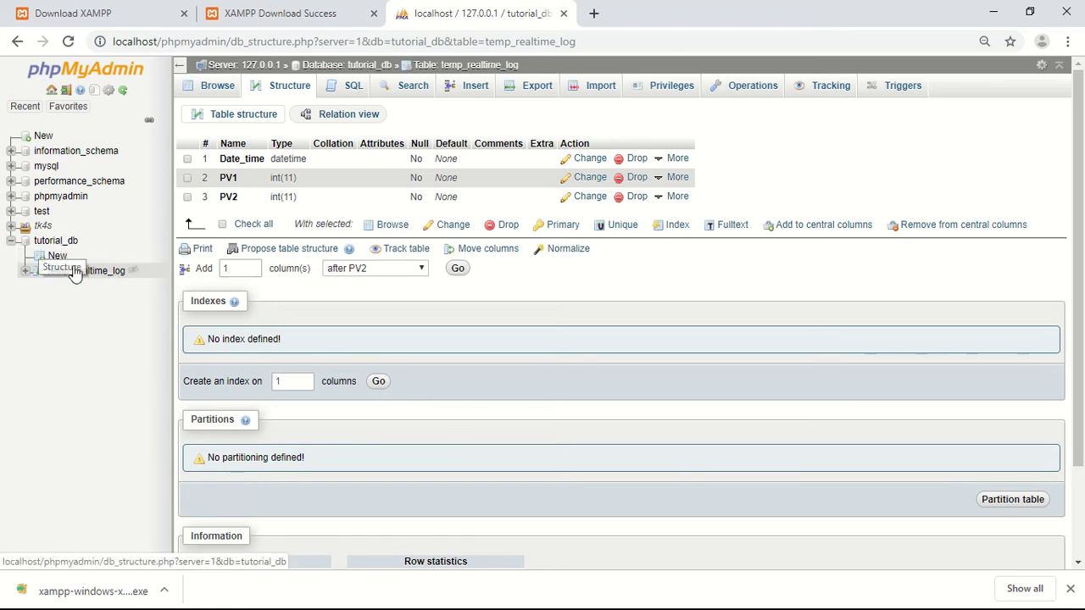
click(994, 13)
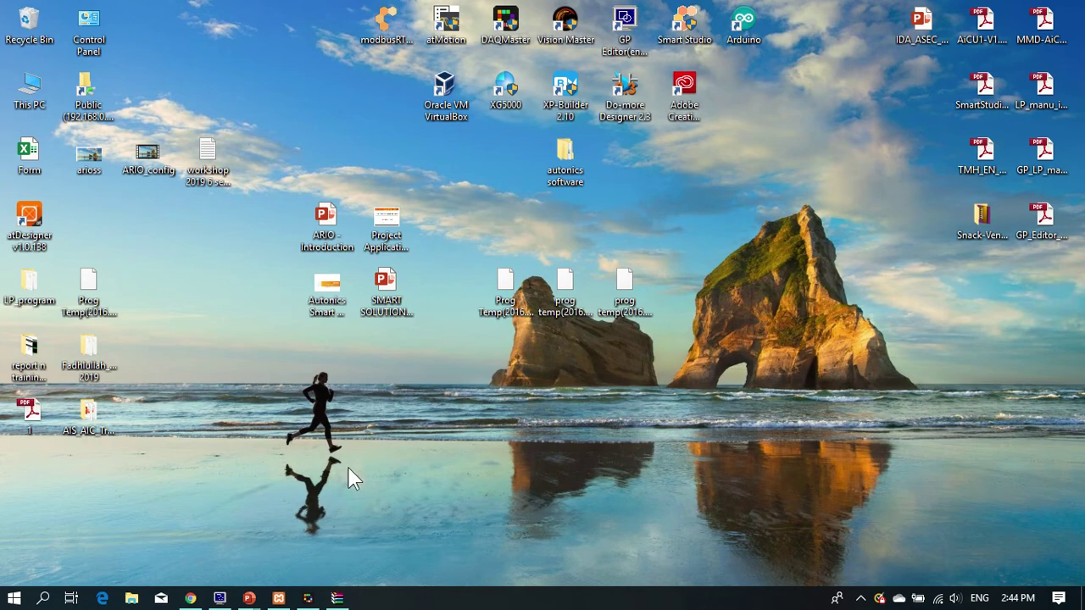
click(334, 598)
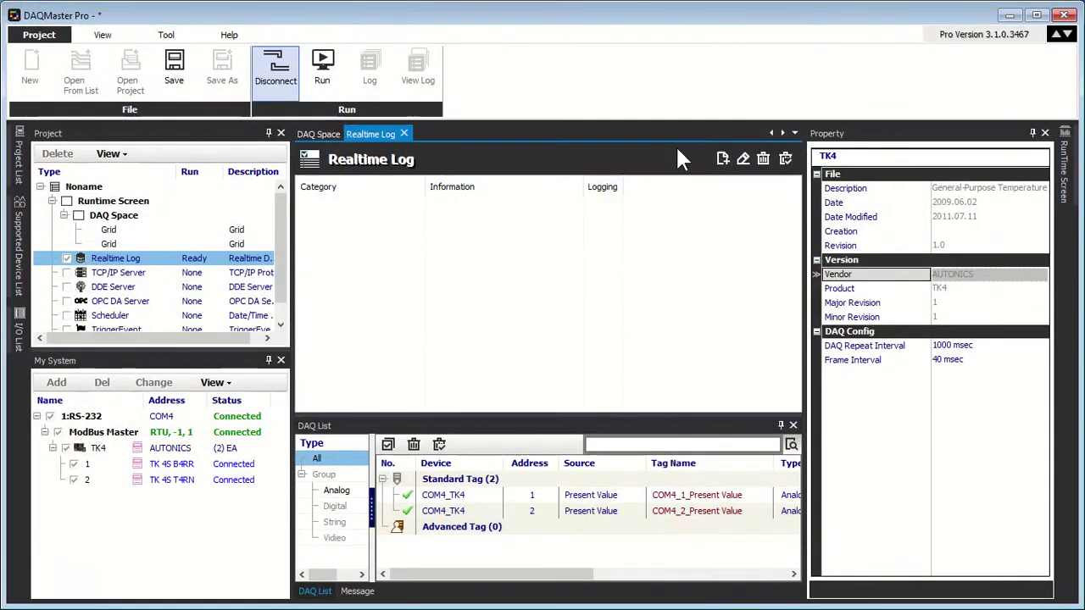
- Create a new Database-saved log named fad with Logging on, and open its connection settings
click(722, 159)
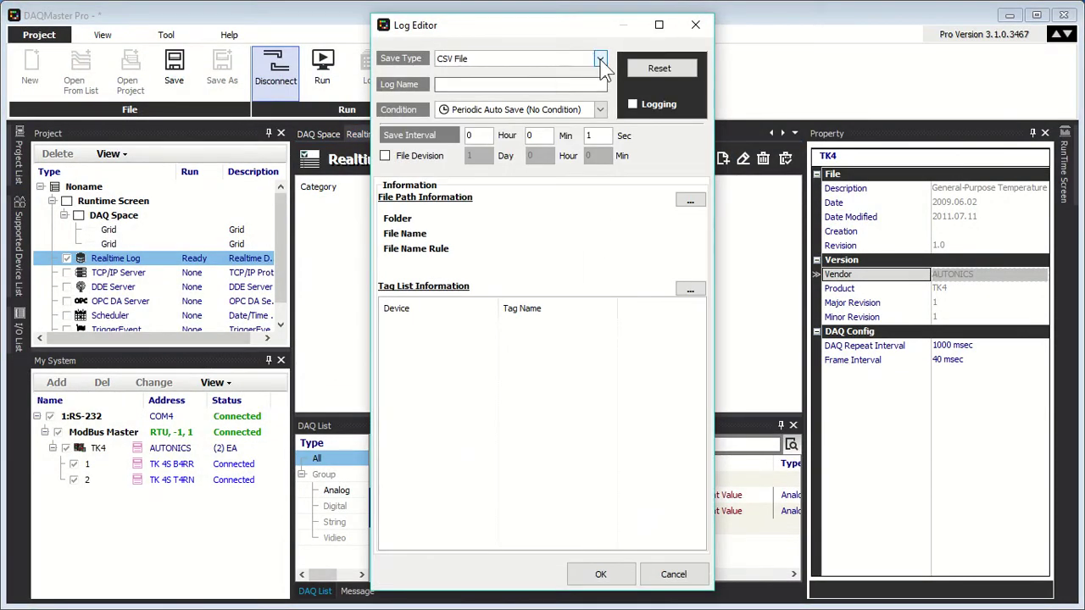
click(601, 60)
click(573, 74)
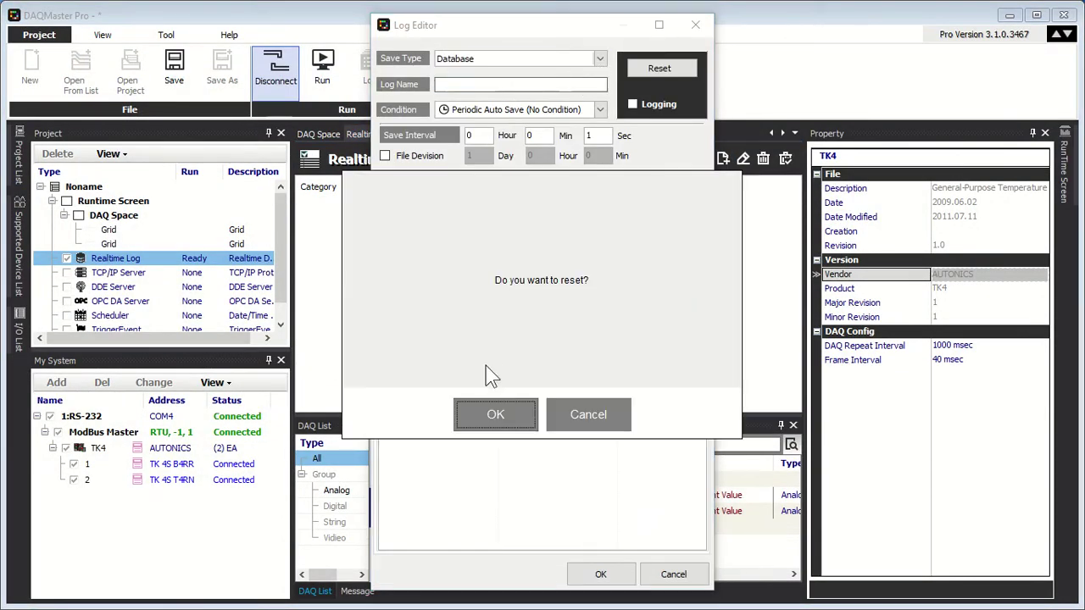
click(496, 414)
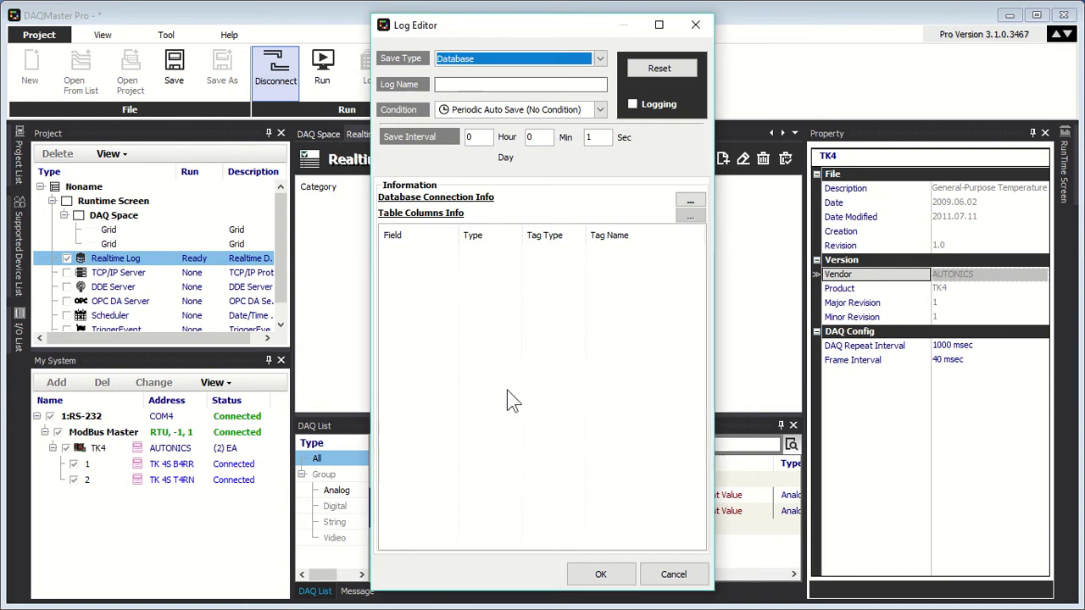
click(633, 105)
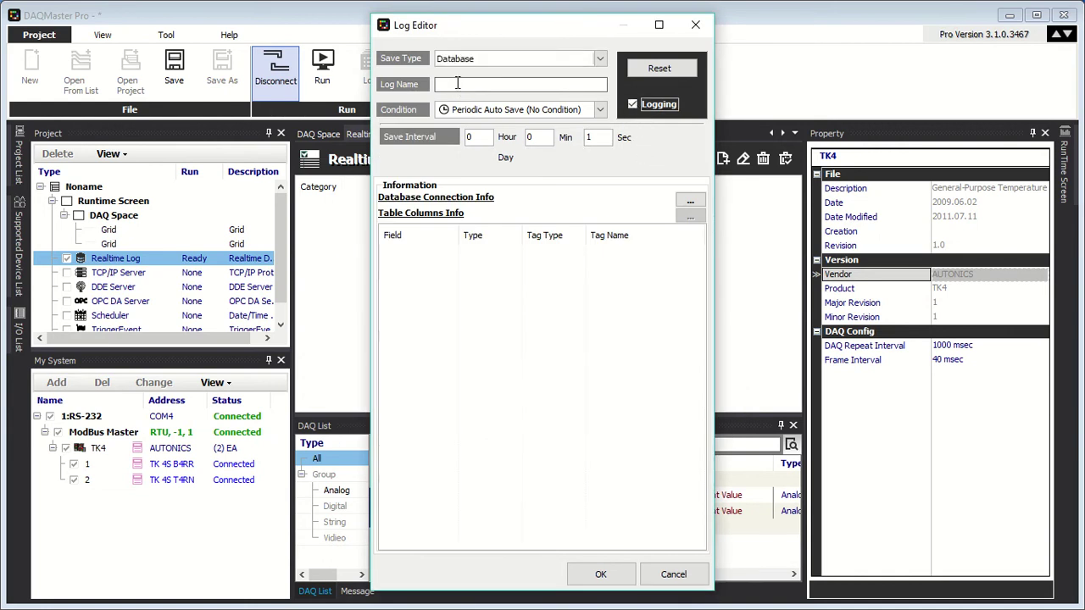
click(457, 86)
text(fad)
click(691, 203)
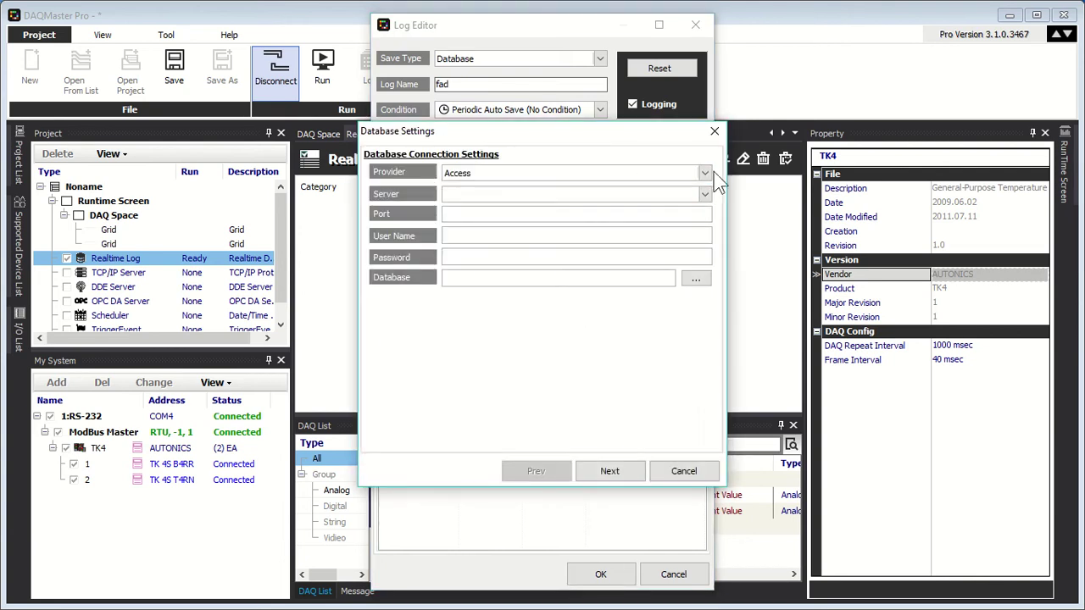
- Choose MySQL, enter server localhost, the user name and database tutorial_db, and continue to table settings
click(705, 175)
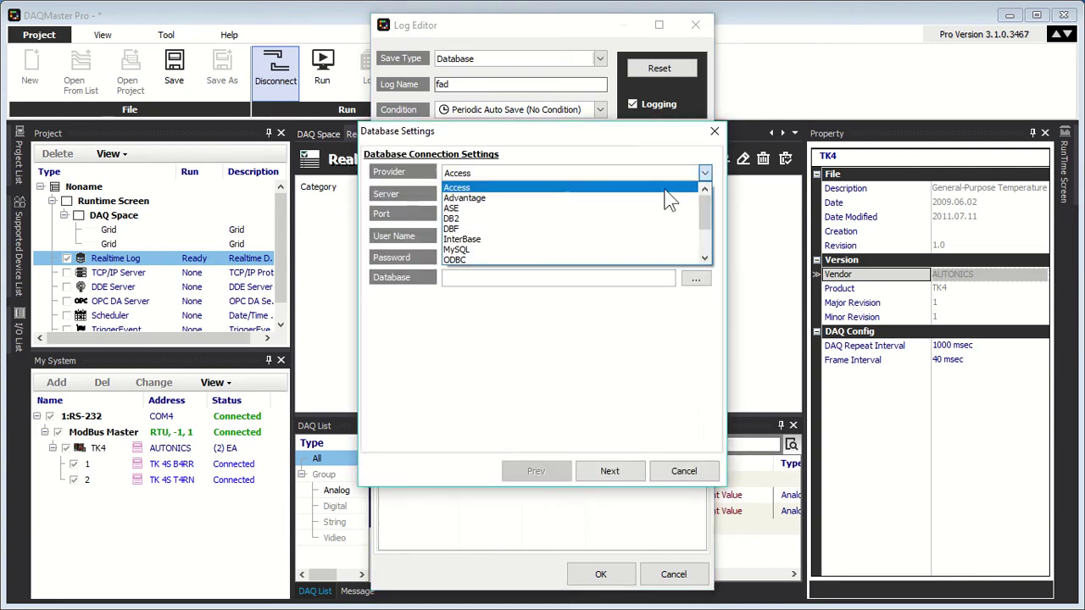
click(554, 247)
click(477, 197)
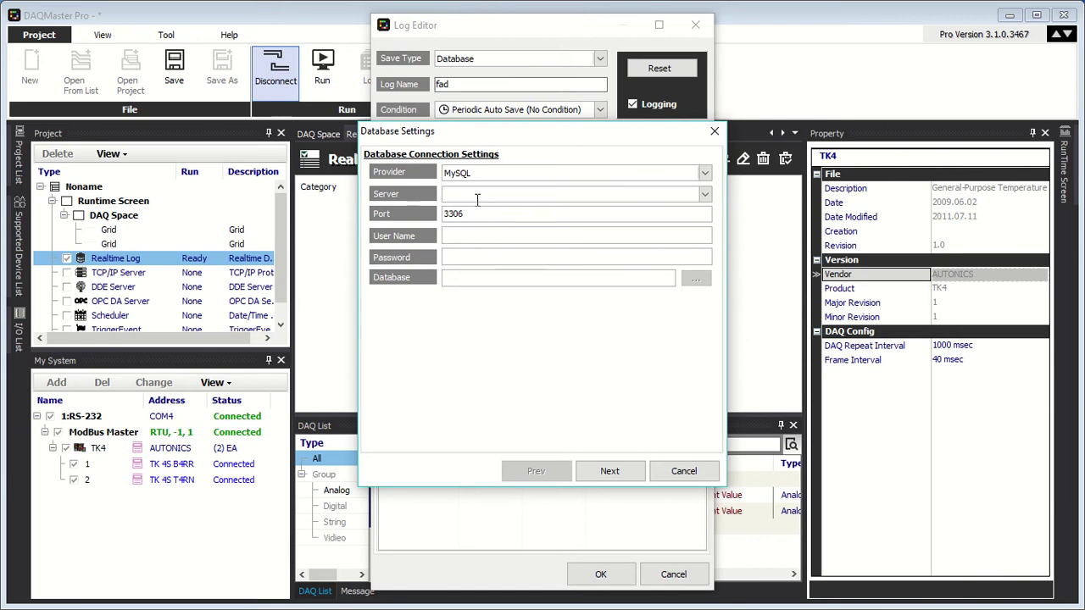
text(lo)
click(450, 235)
text(root)
key(BackSpace)
key(BackSpace)
text(u)
click(607, 473)
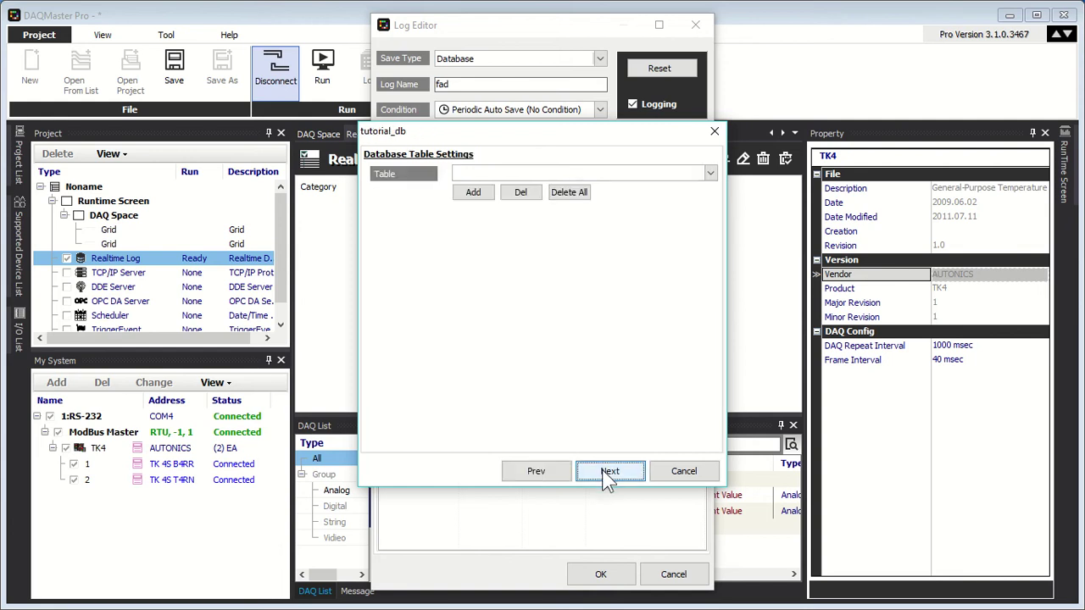
- Select table temp_realtime_log and use Date_time as the time field
click(712, 173)
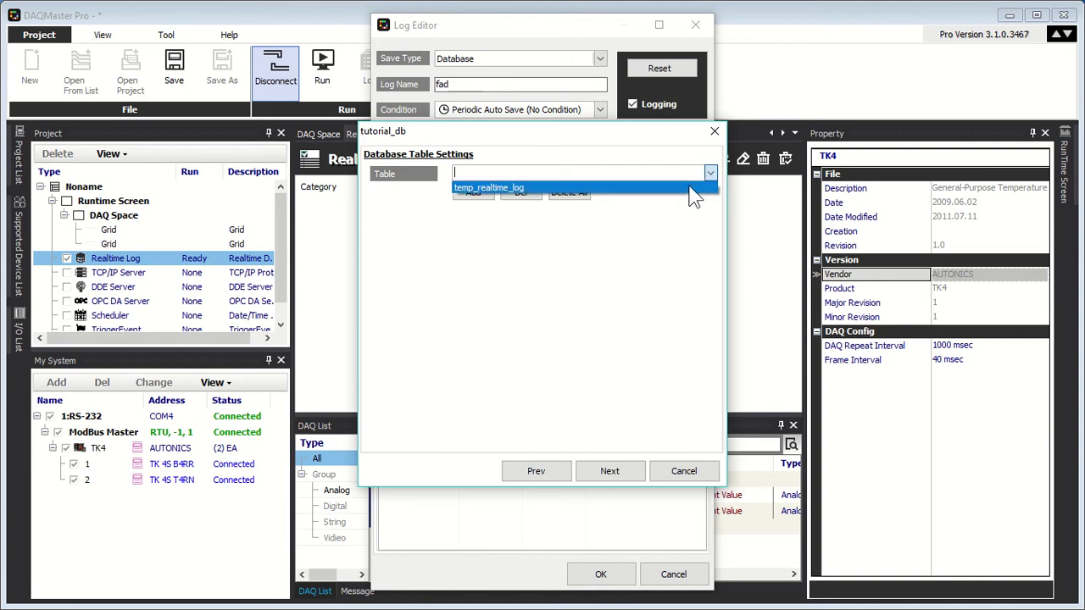
click(690, 187)
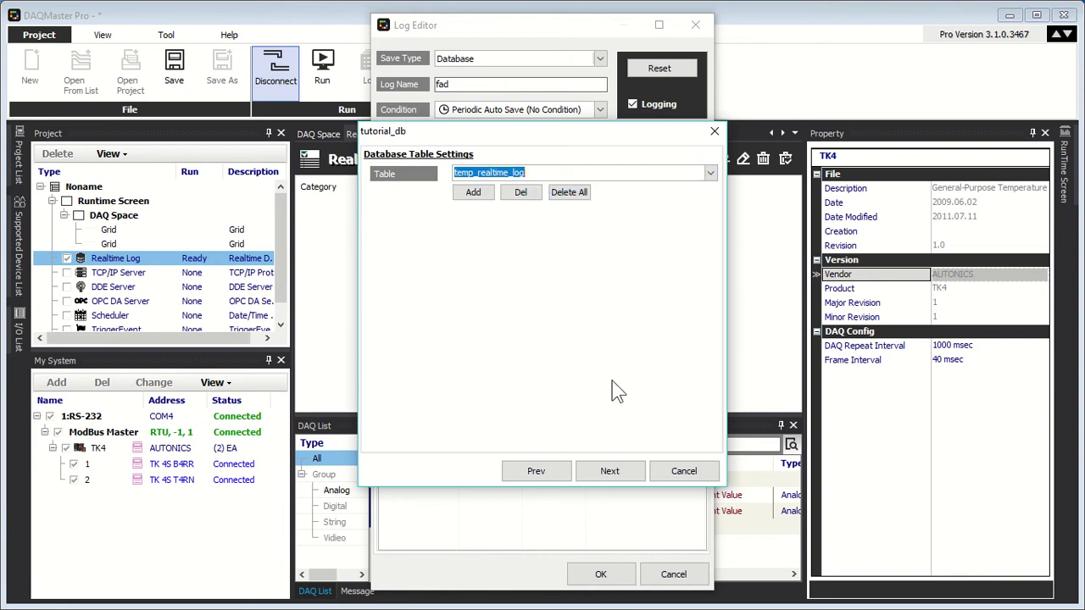
click(619, 473)
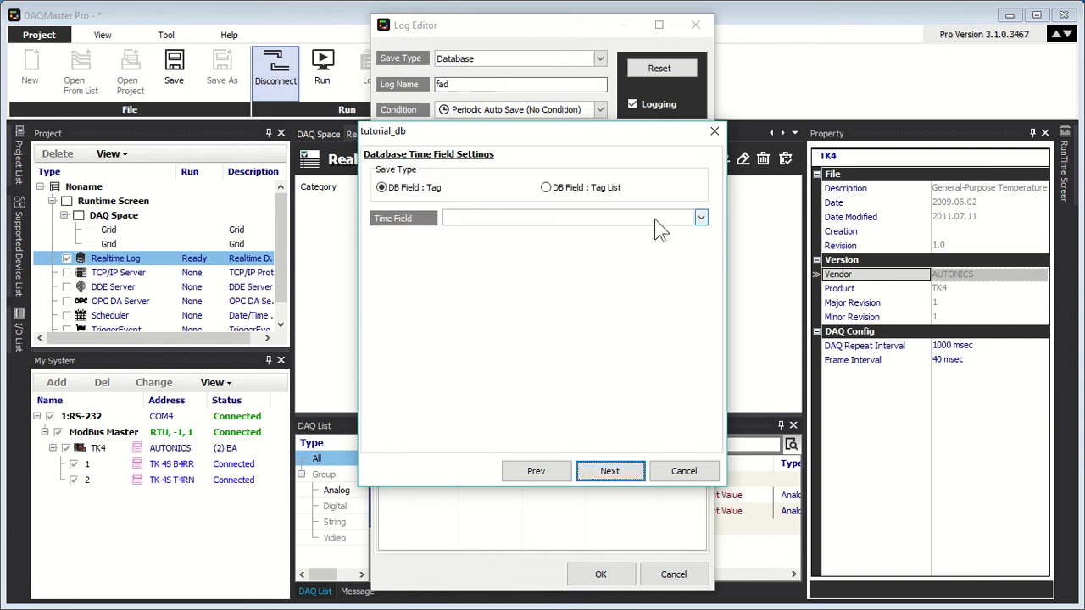
click(701, 219)
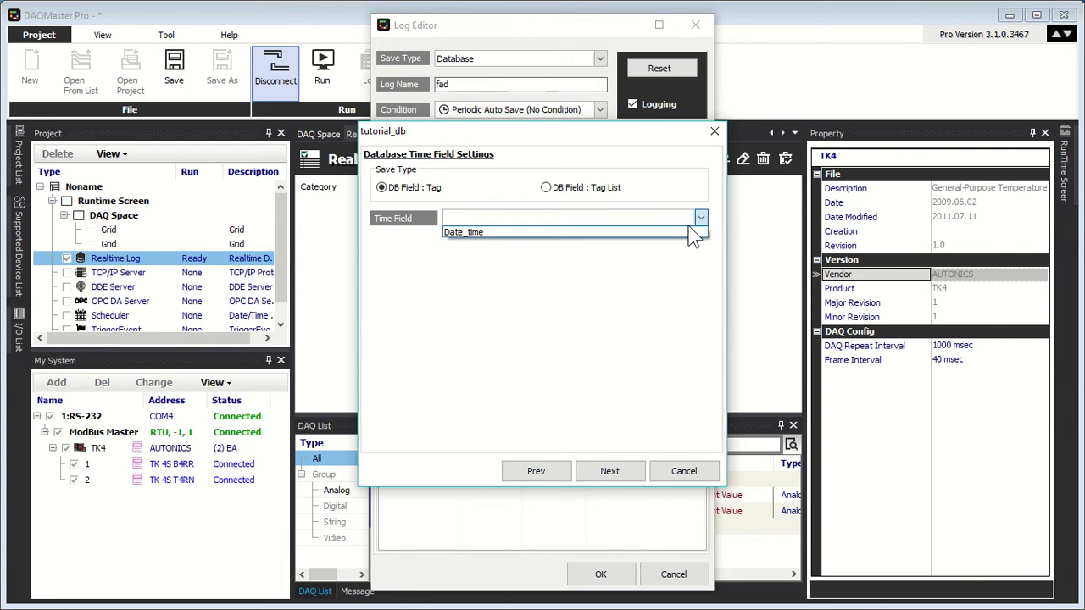
click(683, 238)
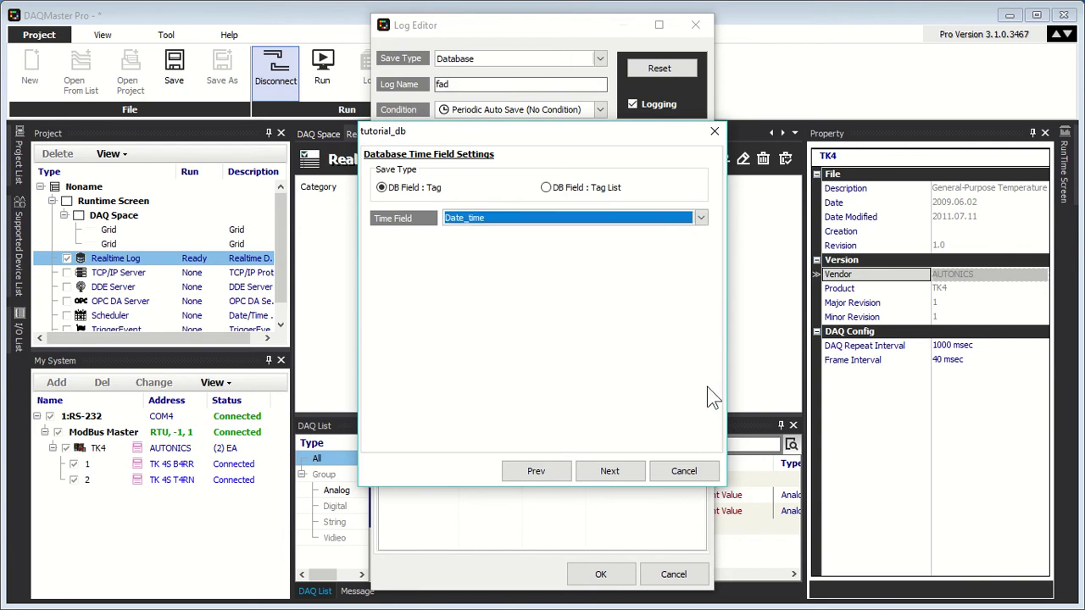
click(597, 472)
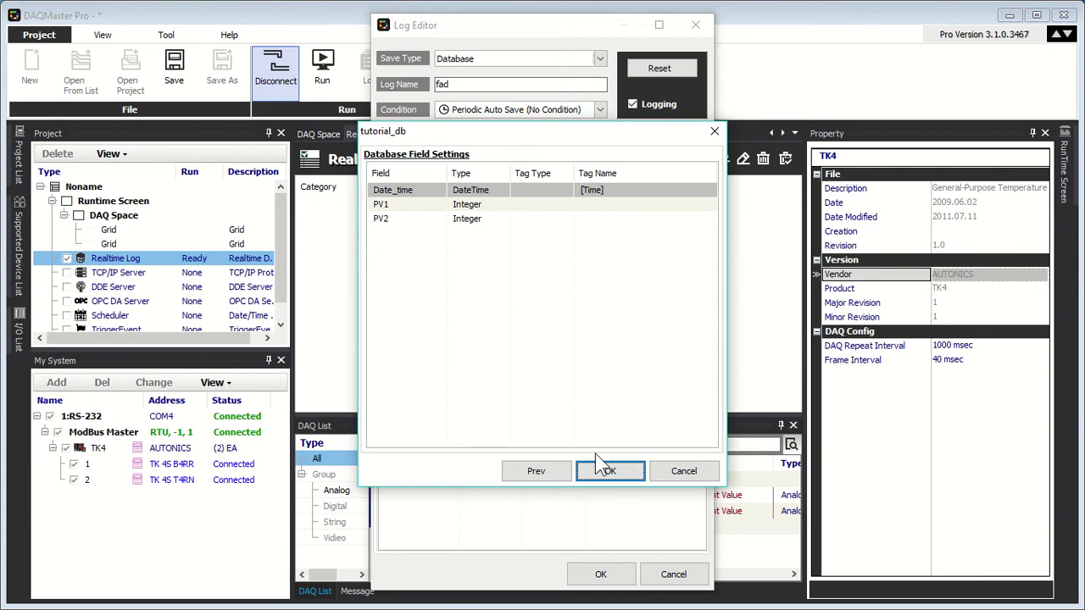
- Map PV1 to COM4_1_Present Value and PV2 to COM4_2_Present Value, then finish field settings
double_click(540, 206)
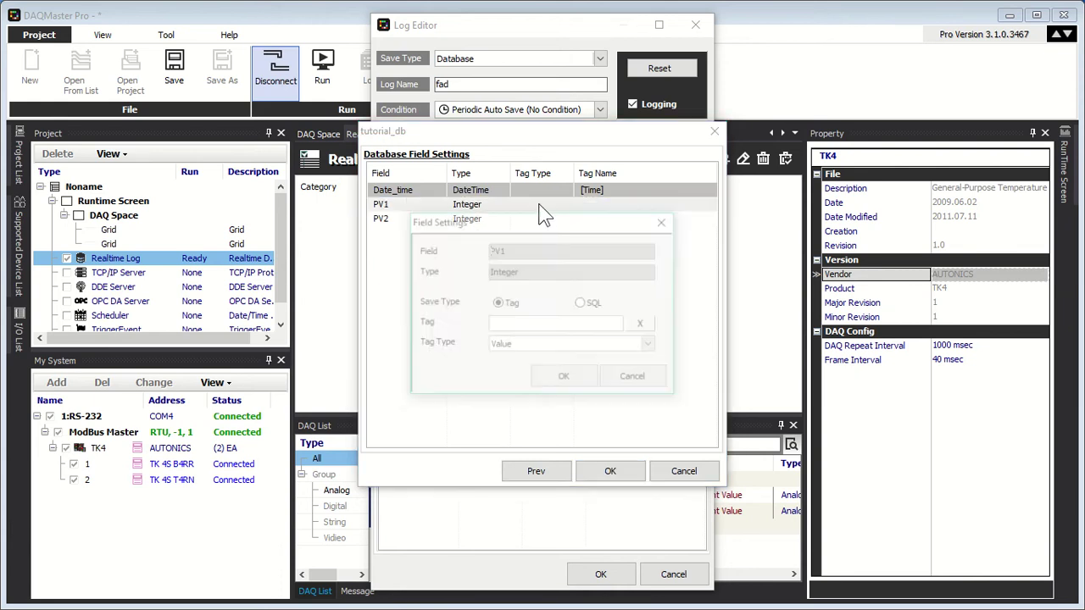
click(513, 327)
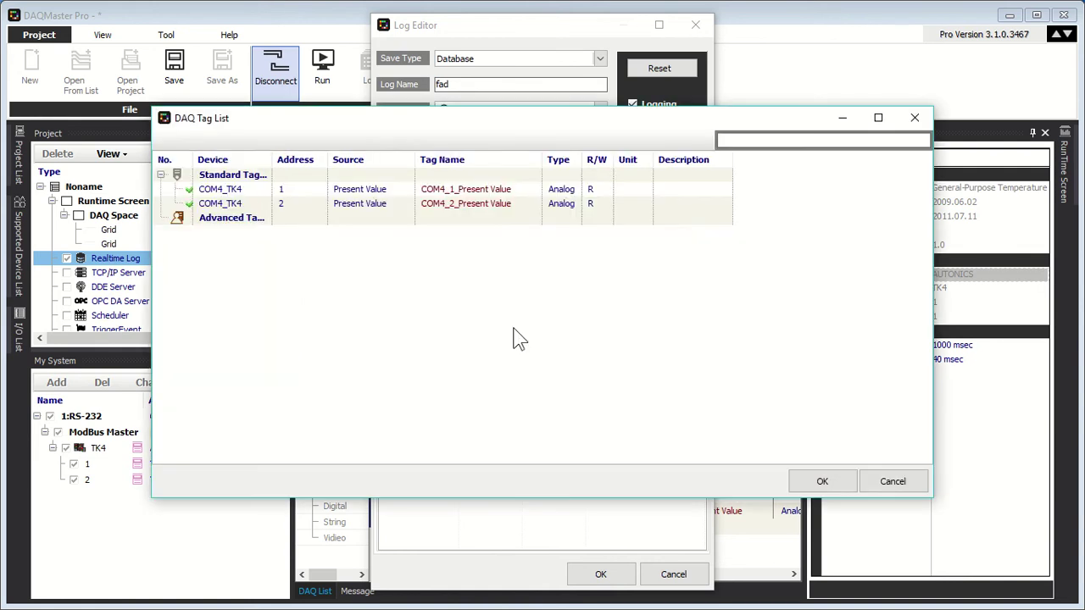
double_click(454, 193)
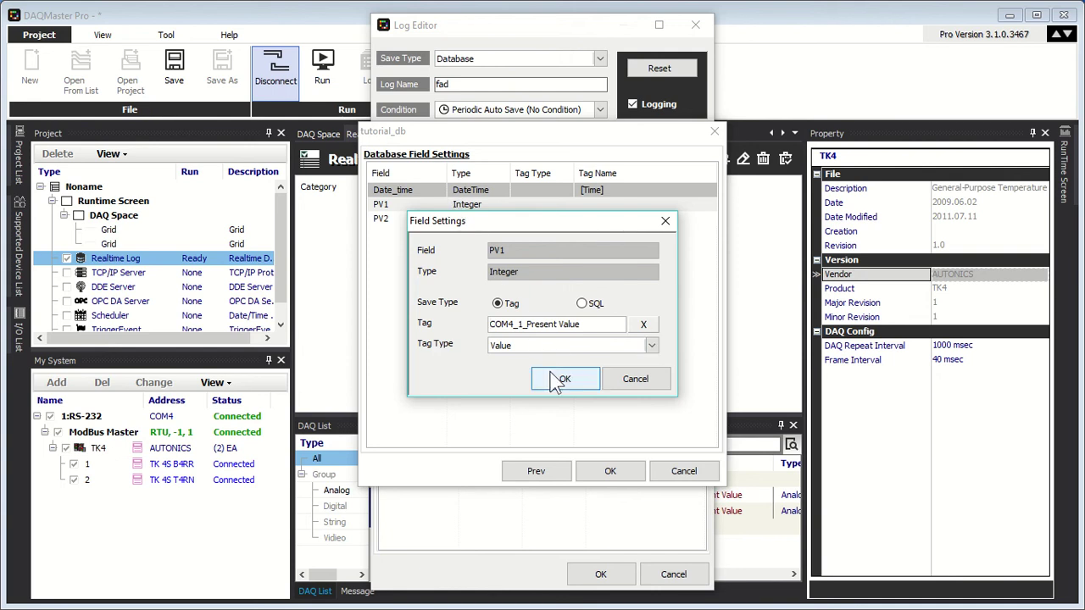
click(552, 380)
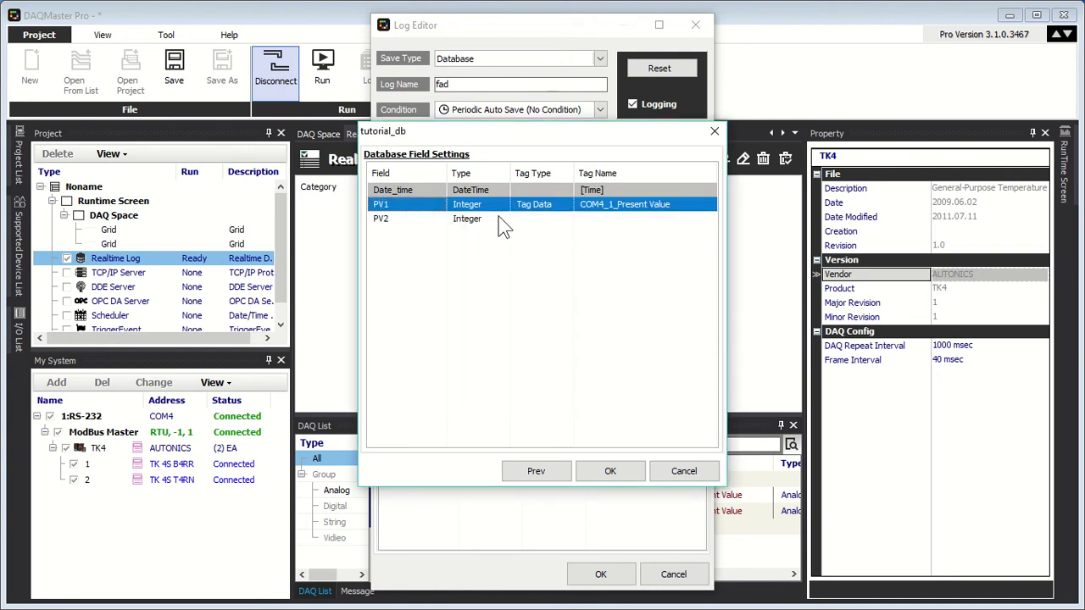
double_click(498, 218)
click(498, 327)
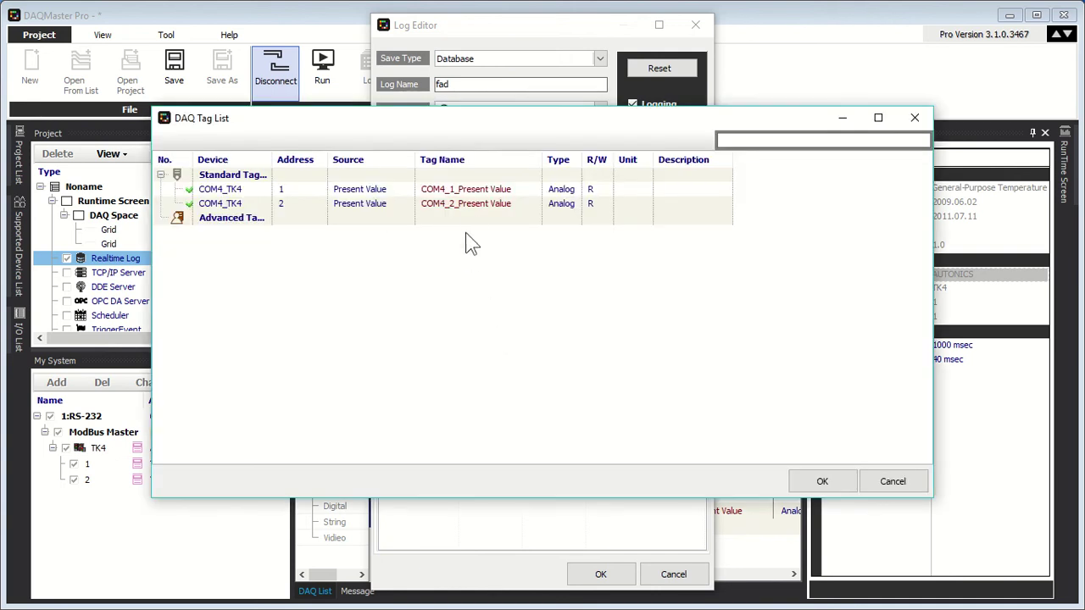
click(465, 207)
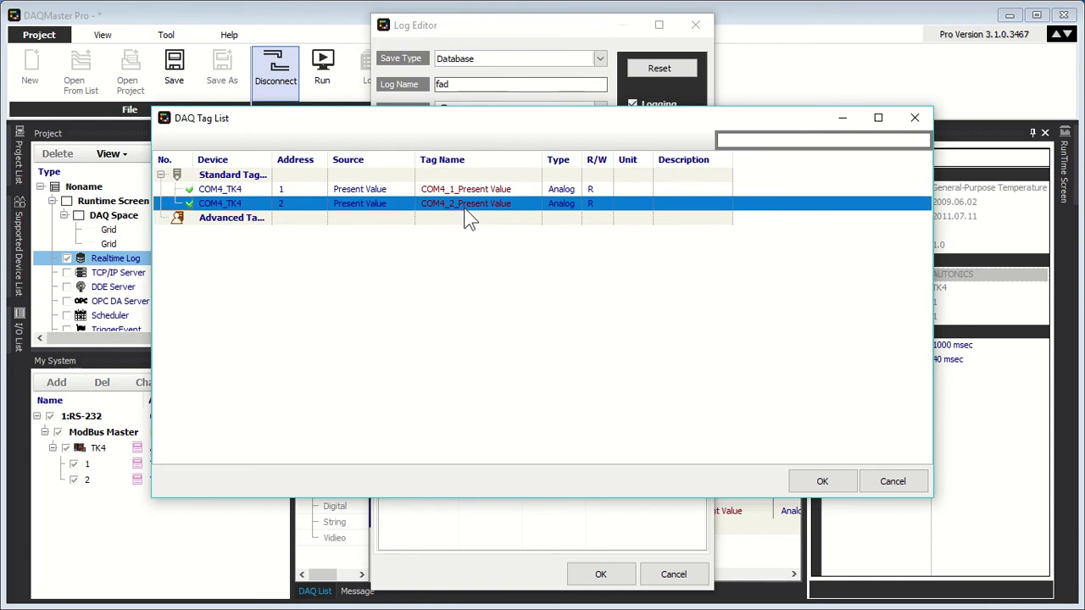
double_click(466, 208)
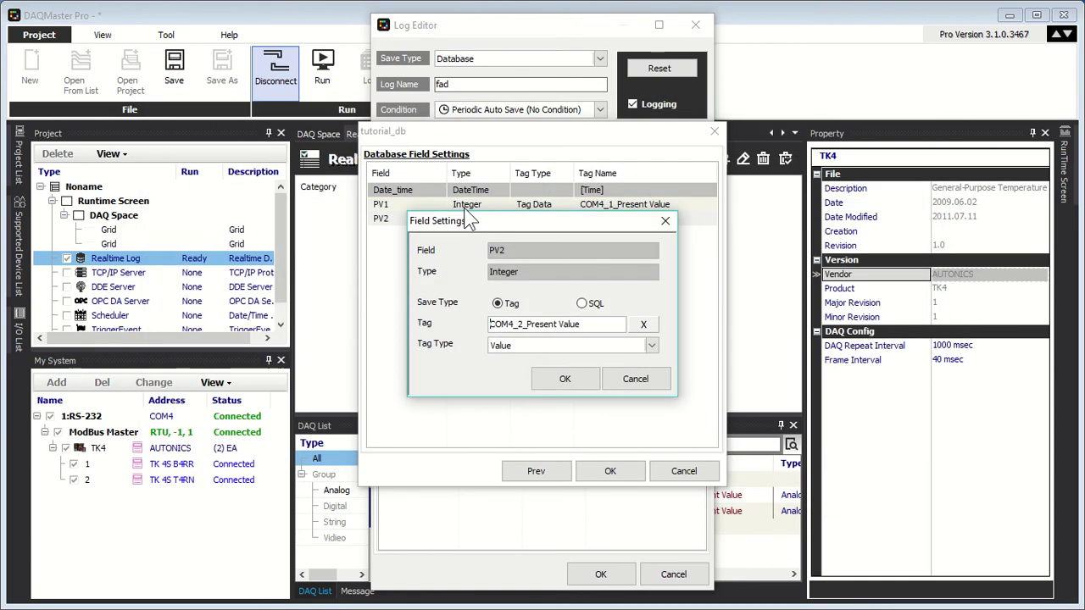
click(549, 381)
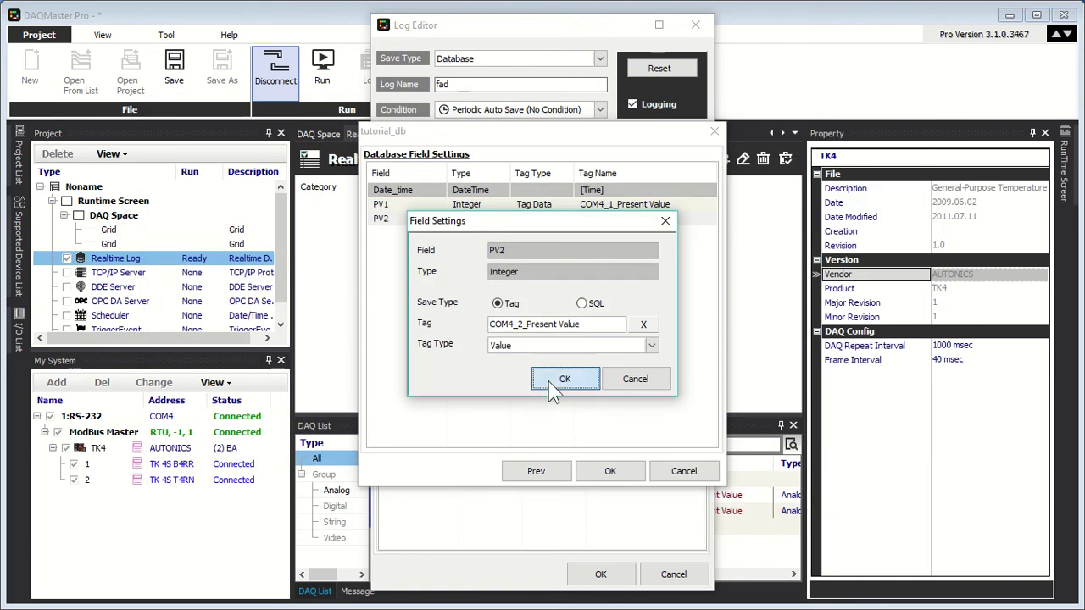
click(611, 474)
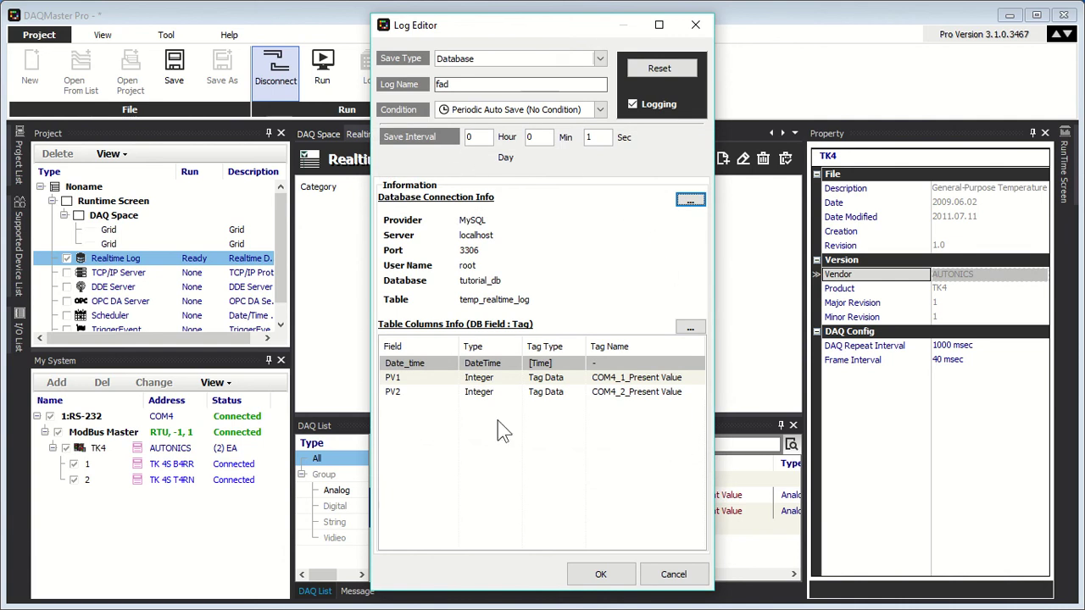
- Save the fad log configuration and expand its row in the Realtime Log list
click(599, 574)
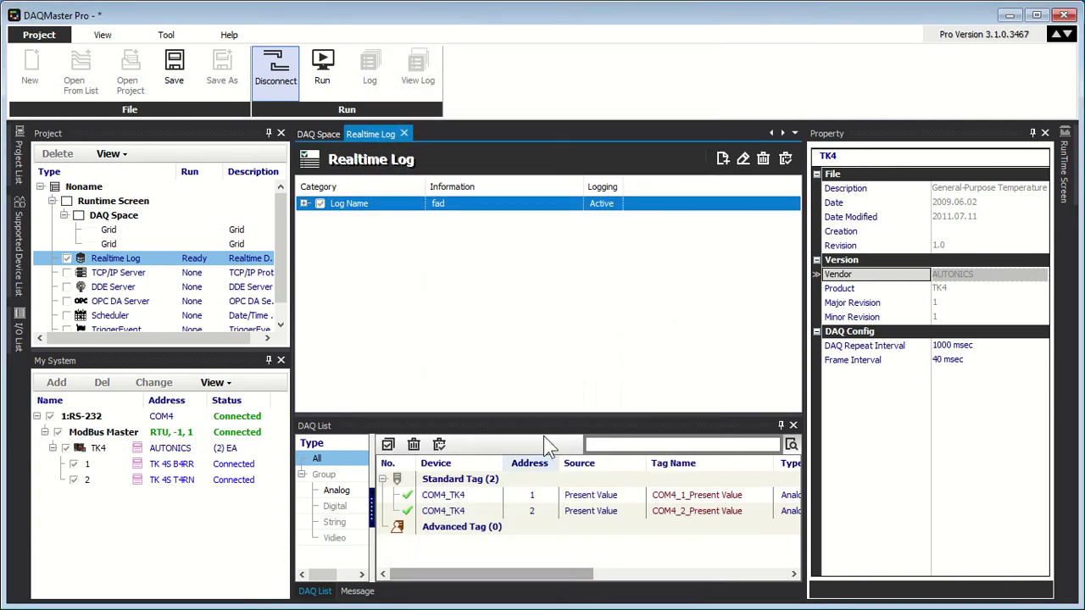
click(303, 204)
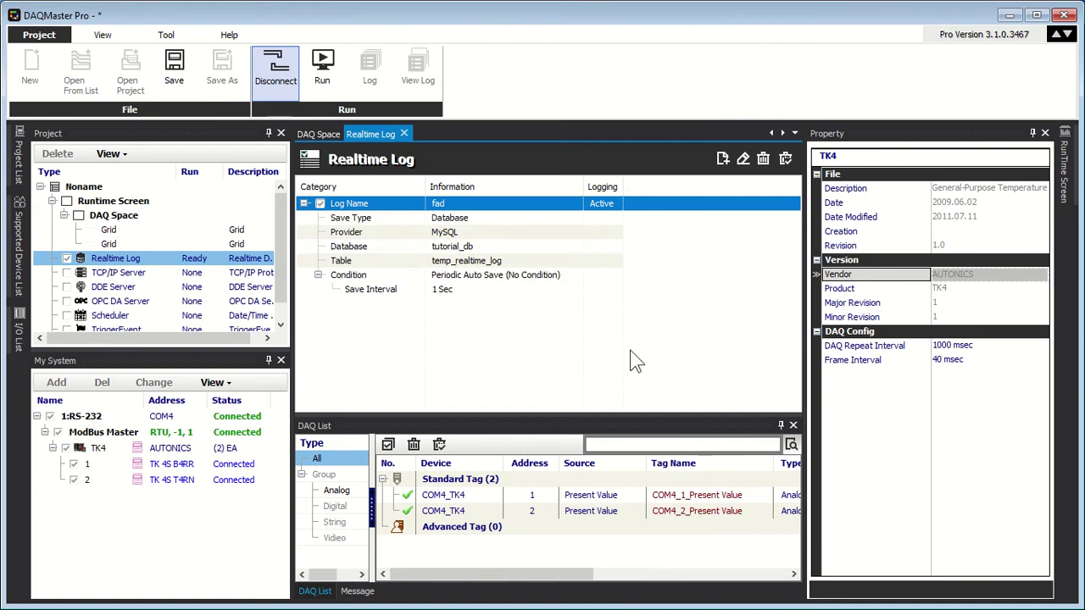
- Add both TK4 tags from the DAQ list to the DAQ Space grid
click(318, 136)
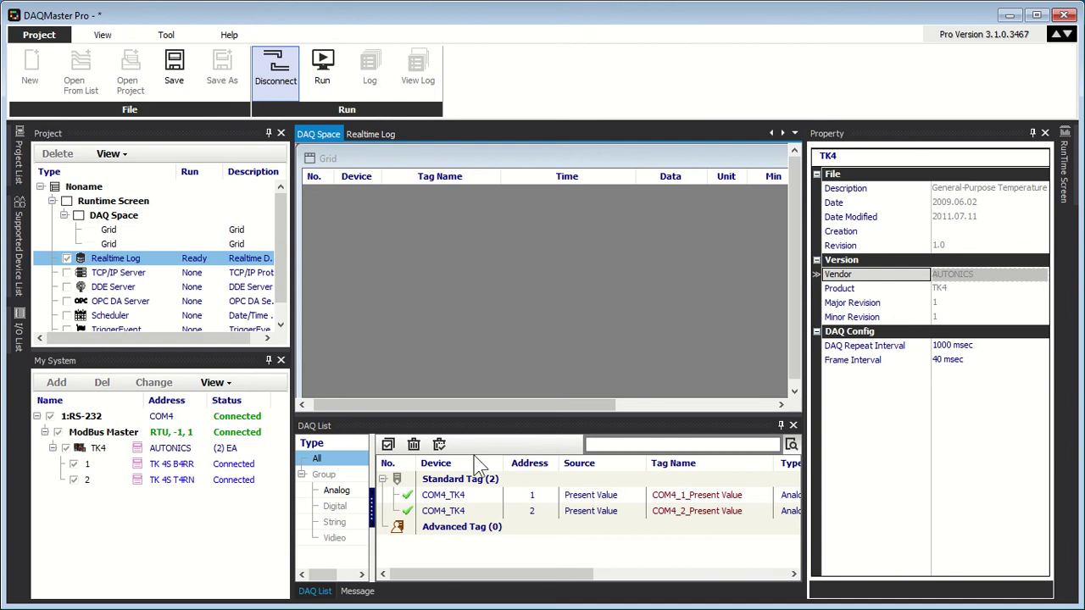
click(459, 503)
key(ctrl+a)
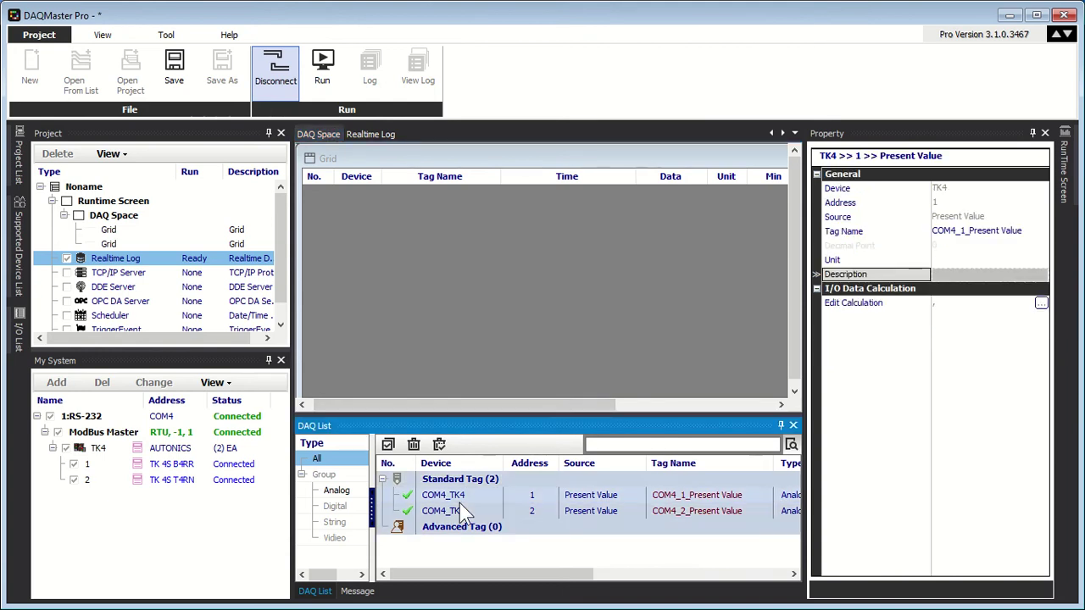
drag(457, 505, 464, 291)
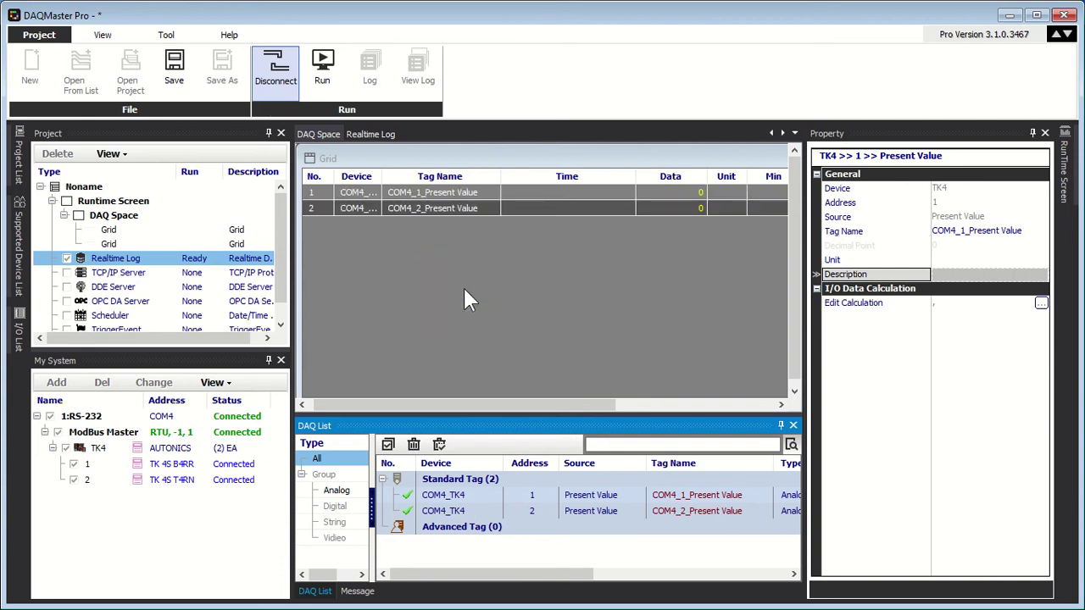
- Start acquisition, stop it, restart acquisition and logging, then minimize DAQMaster Pro
click(323, 84)
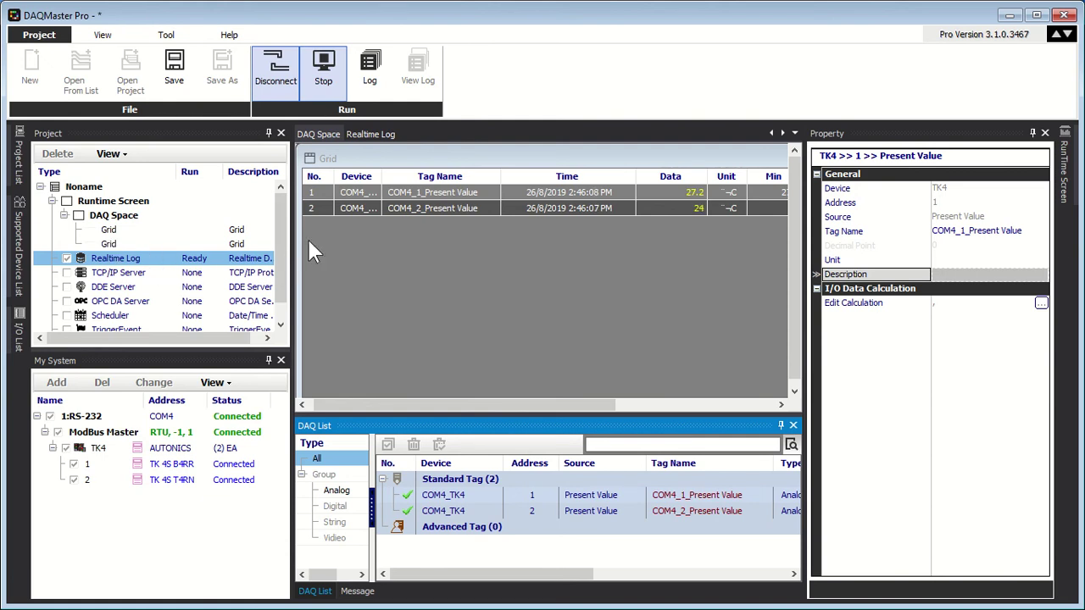
click(280, 312)
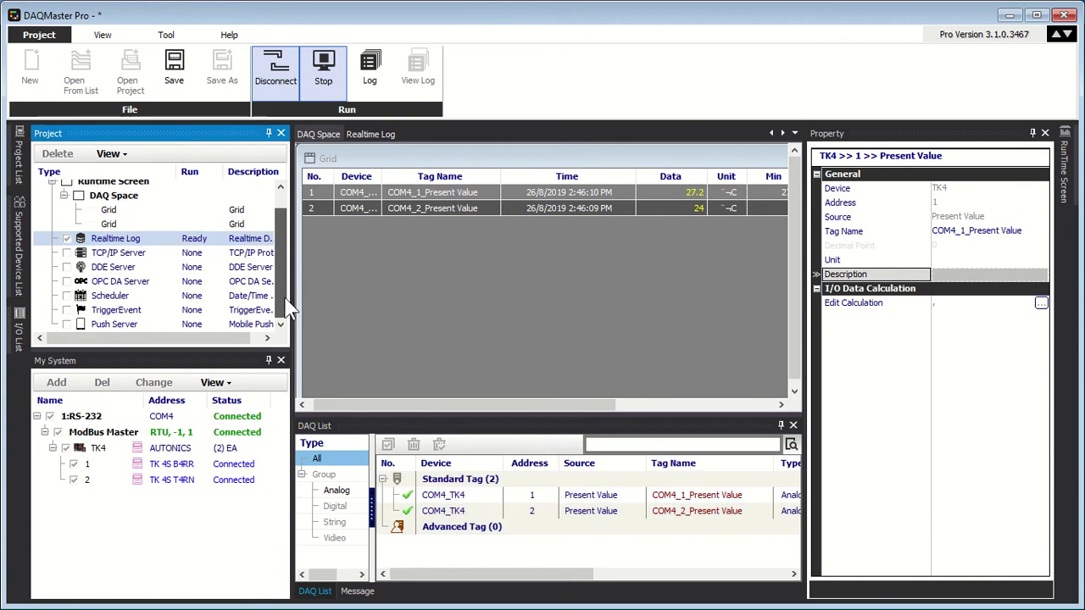
click(328, 90)
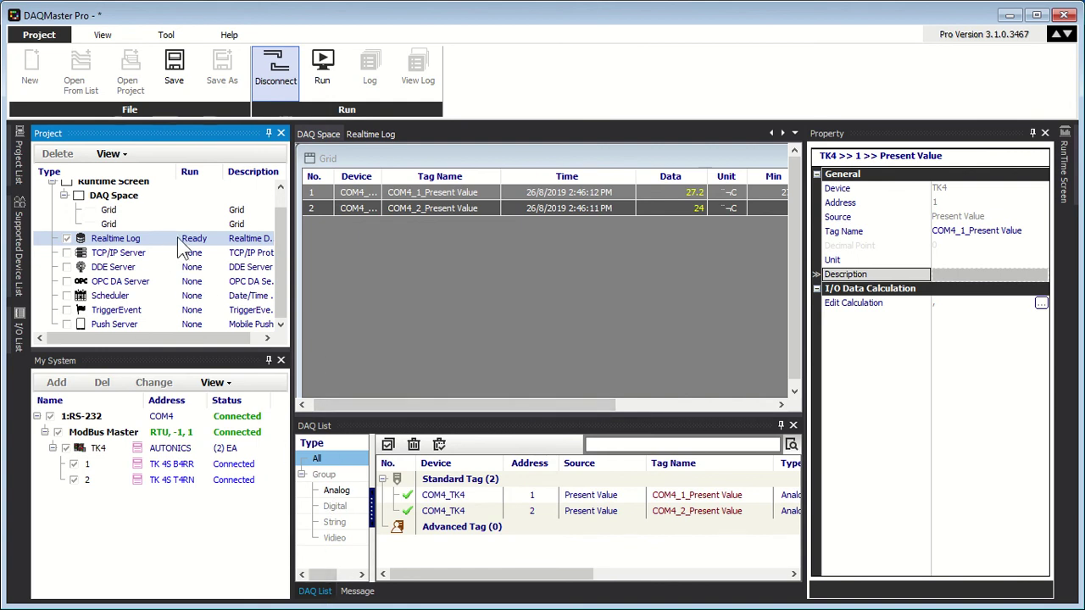
click(324, 74)
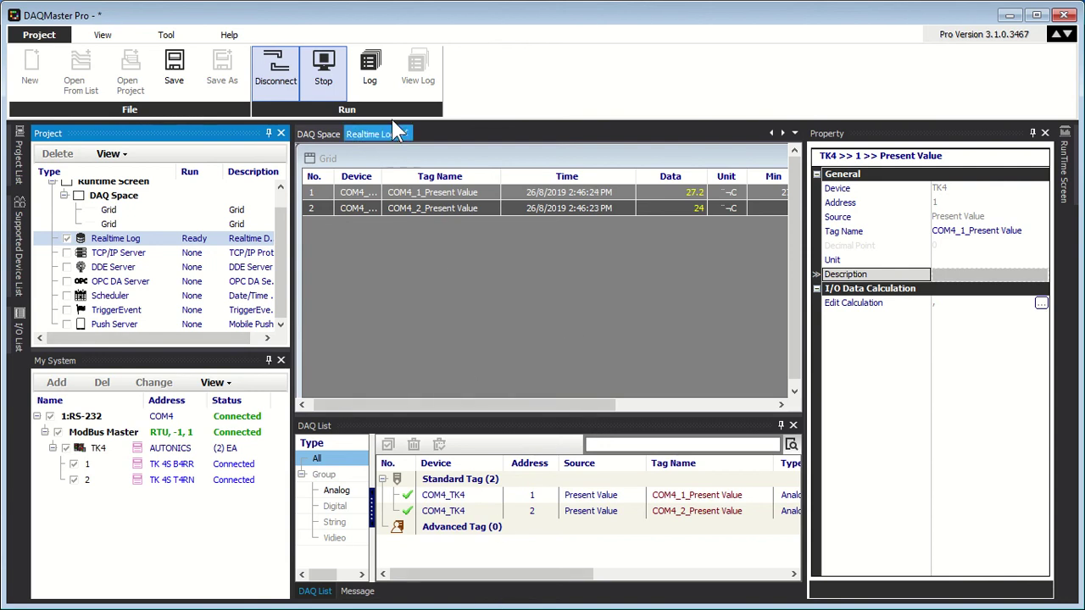
scroll(131, 301, up, 1)
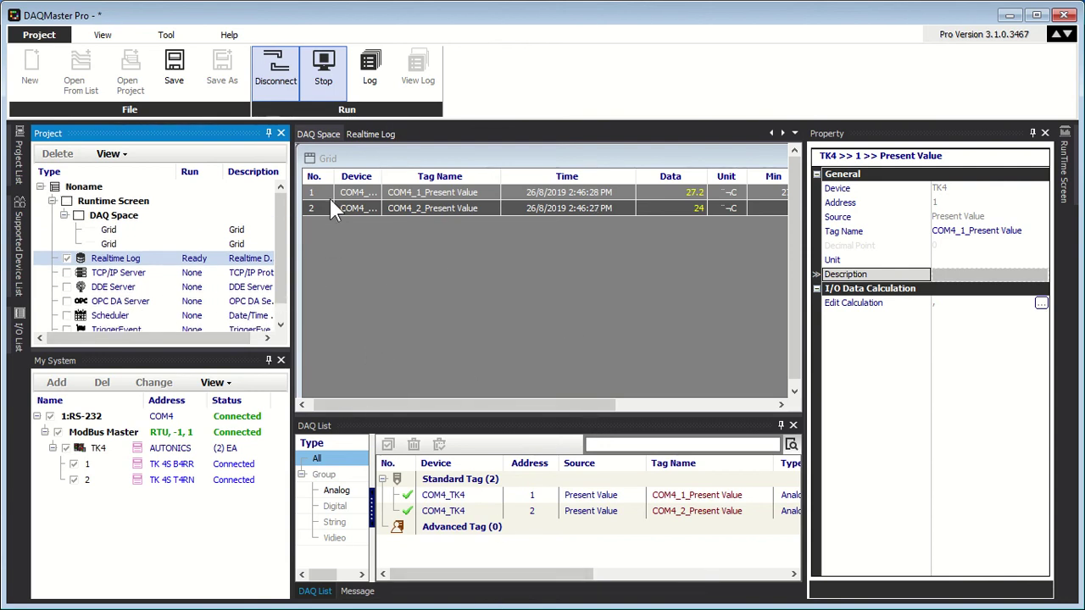
click(1013, 16)
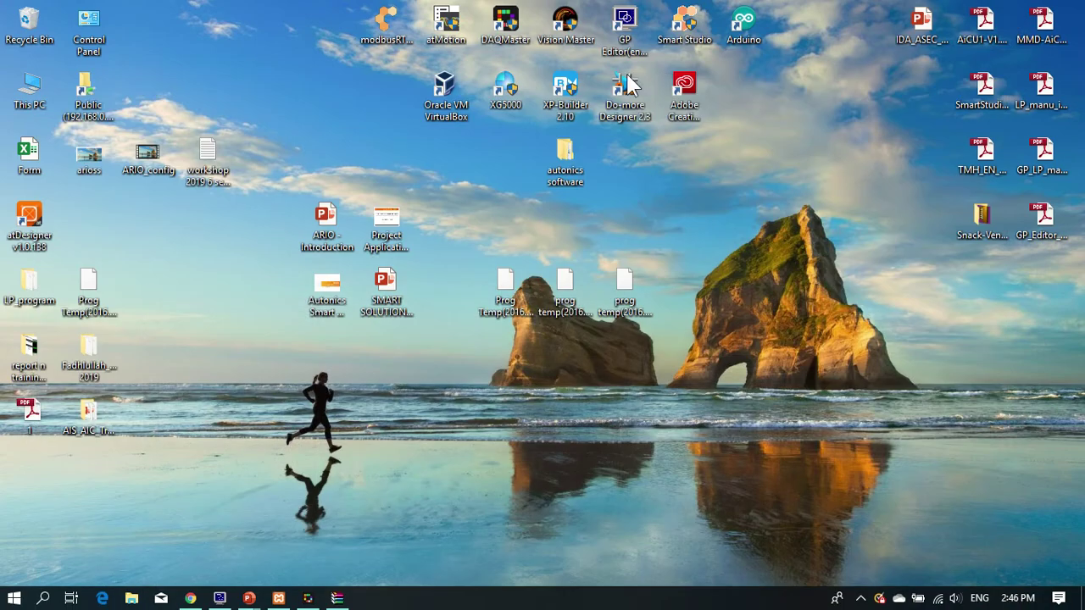
- Open temp_realtime_log in phpMyAdmin and repeatedly browse, refresh and reload it, finding zero rows
click(191, 600)
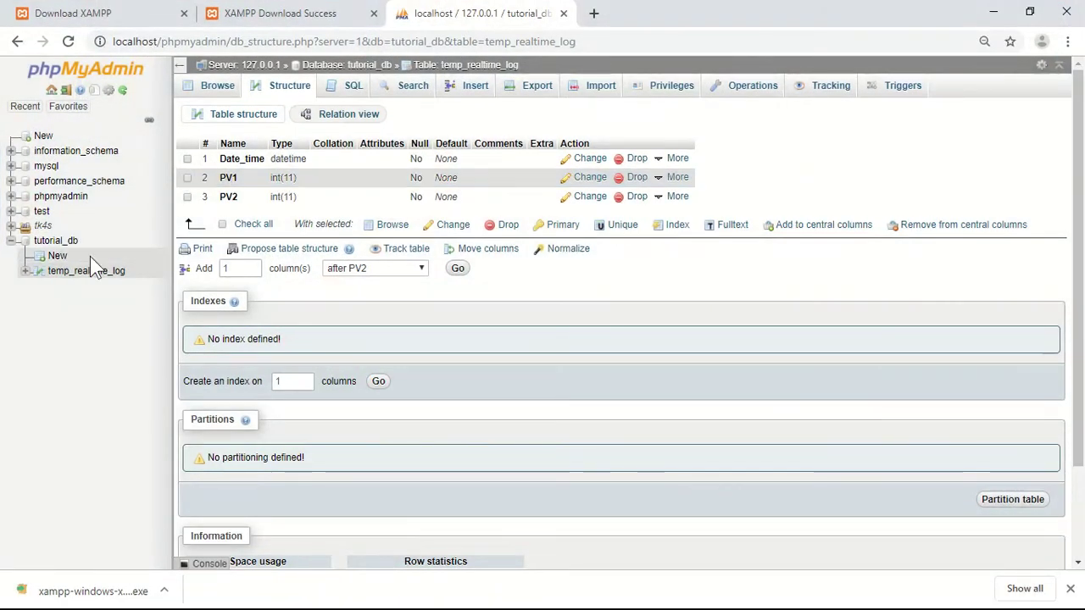
click(88, 271)
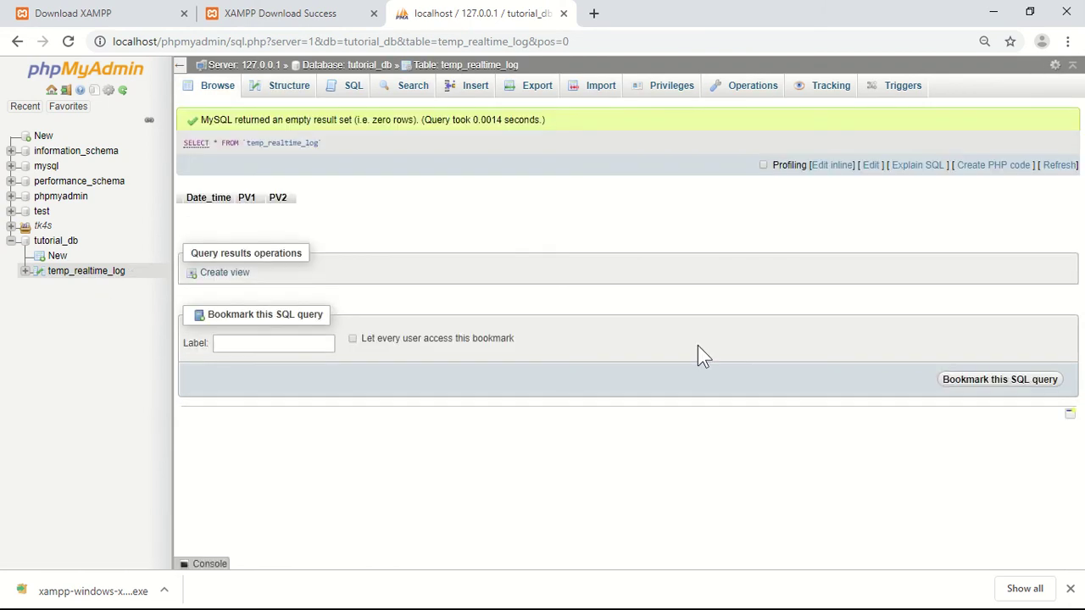
click(67, 41)
click(1058, 166)
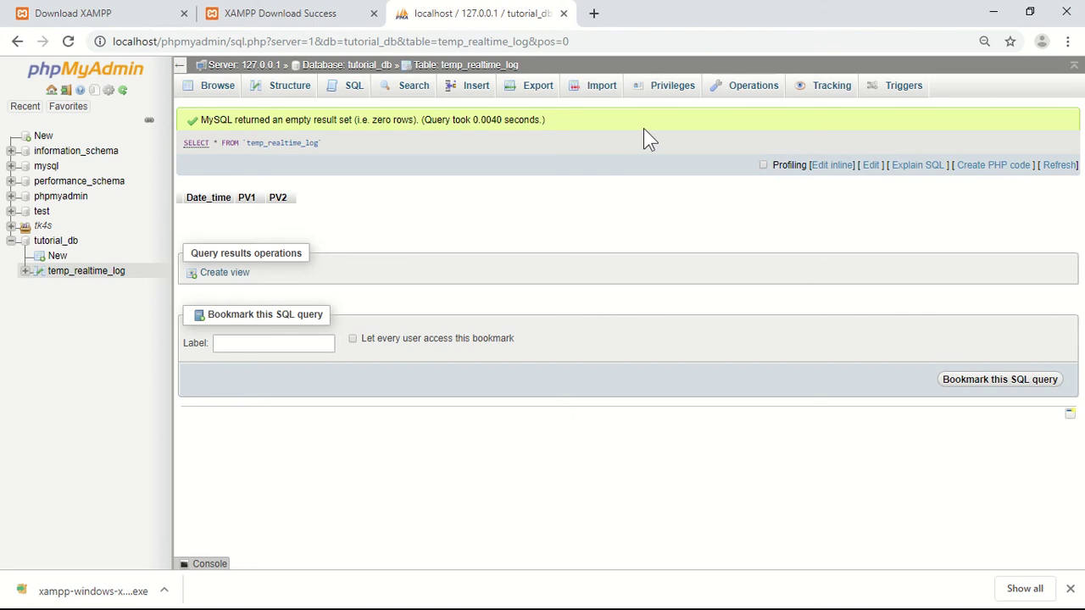
click(217, 86)
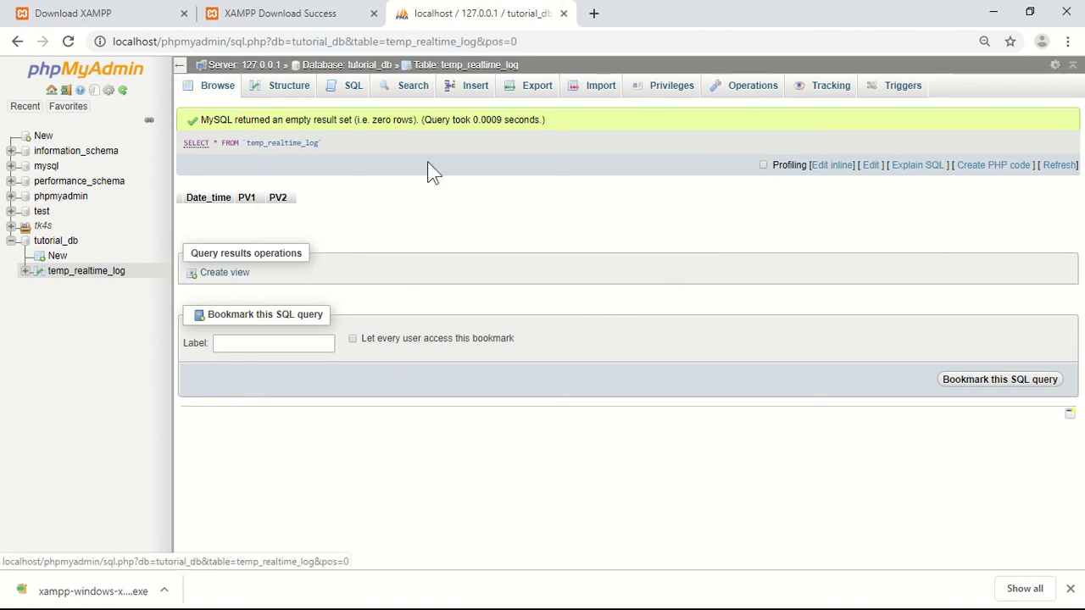
click(218, 94)
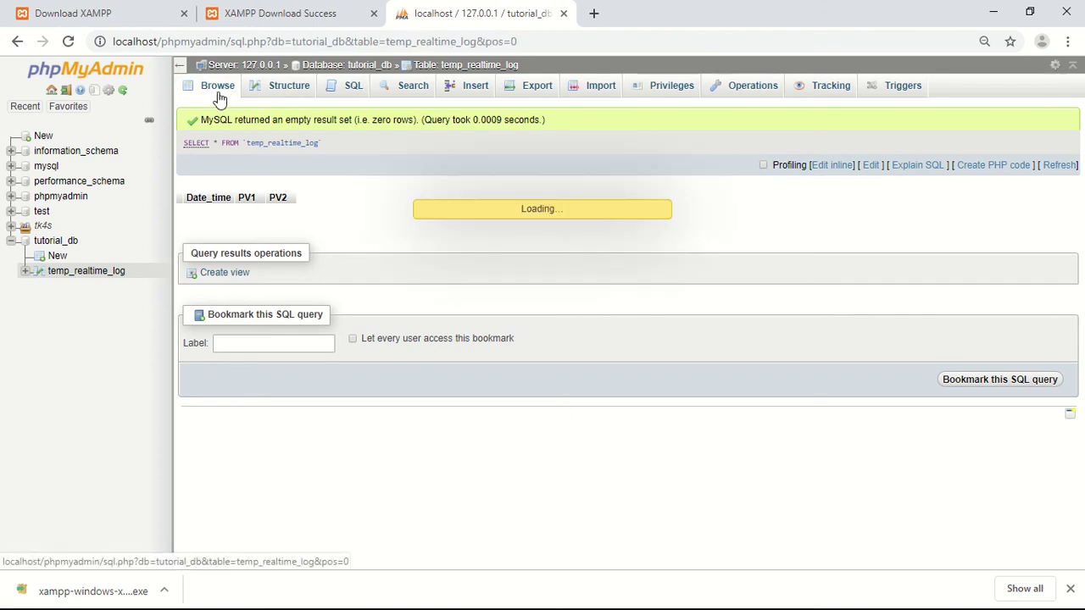
click(85, 272)
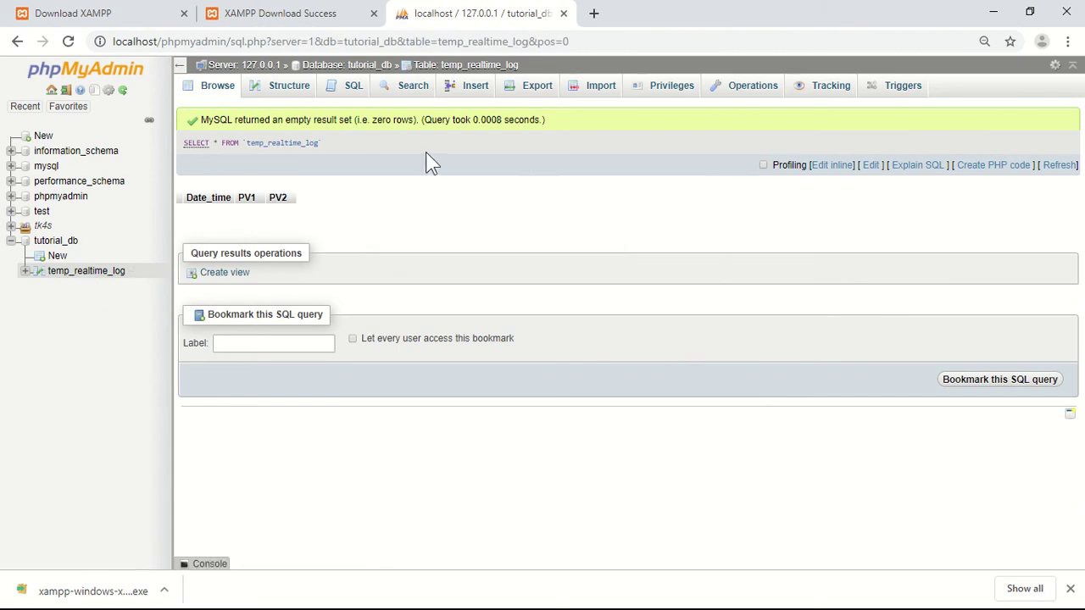
click(68, 42)
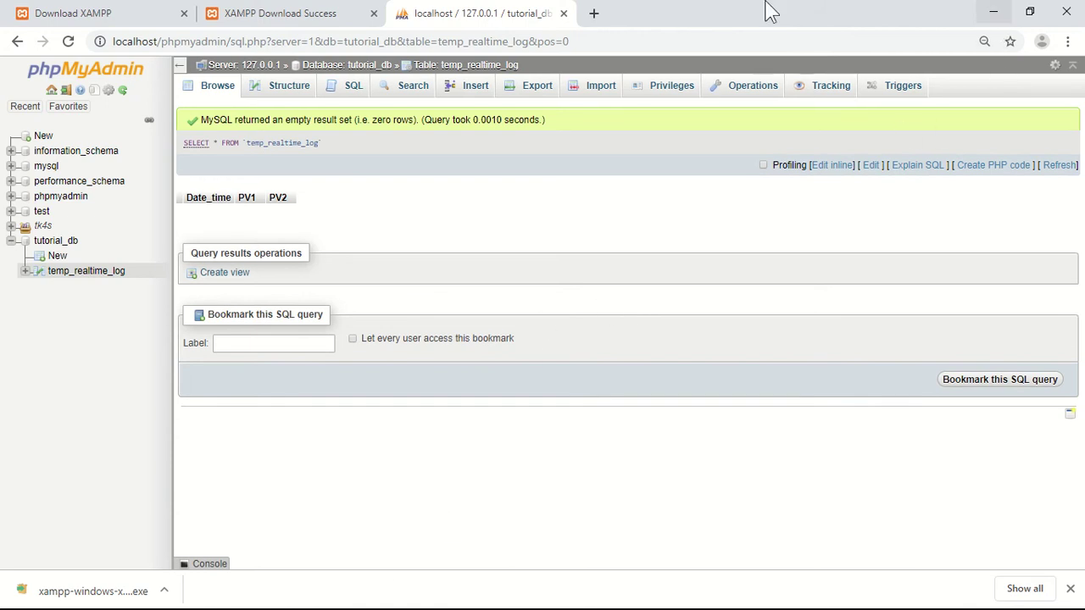
- Connect to the TK4 devices to activate the fad log, view the DAQ Space grid, then minimize DAQMaster Pro
mouse_move(460, 8)
click(434, 42)
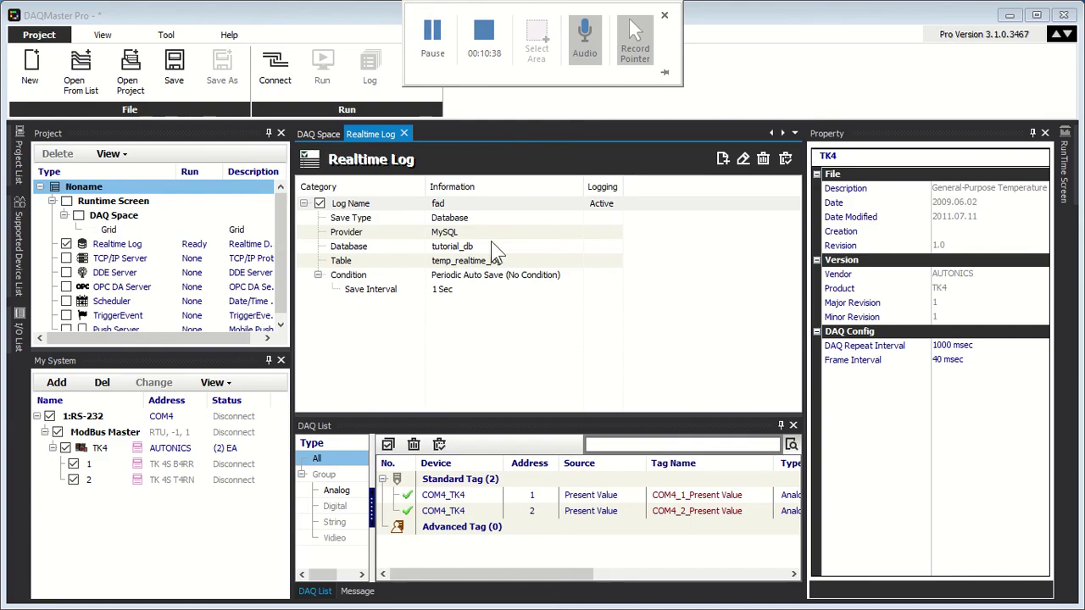
click(284, 93)
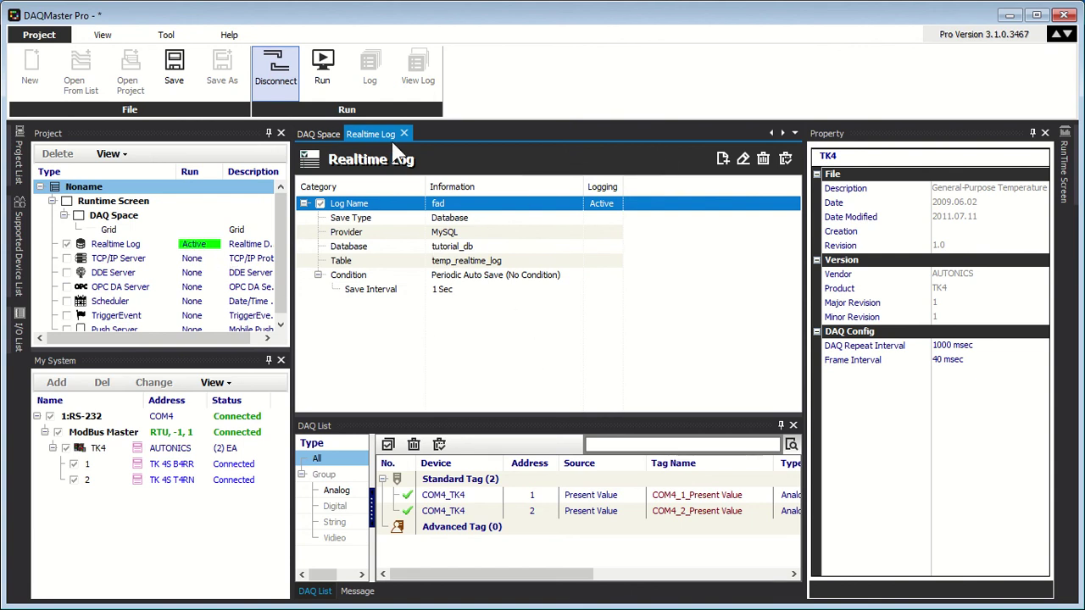
click(322, 134)
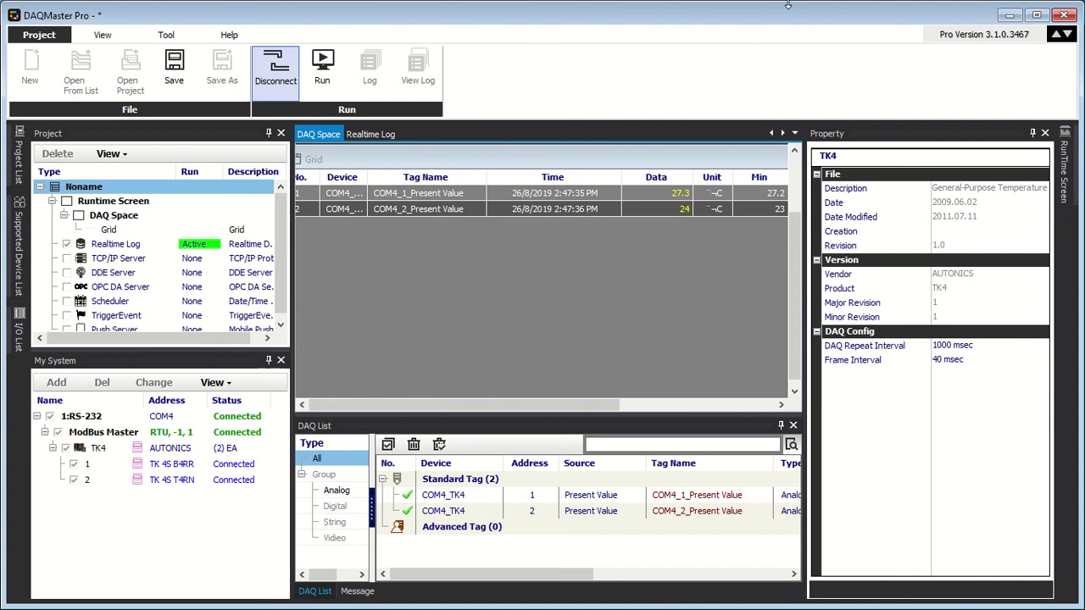
click(1010, 15)
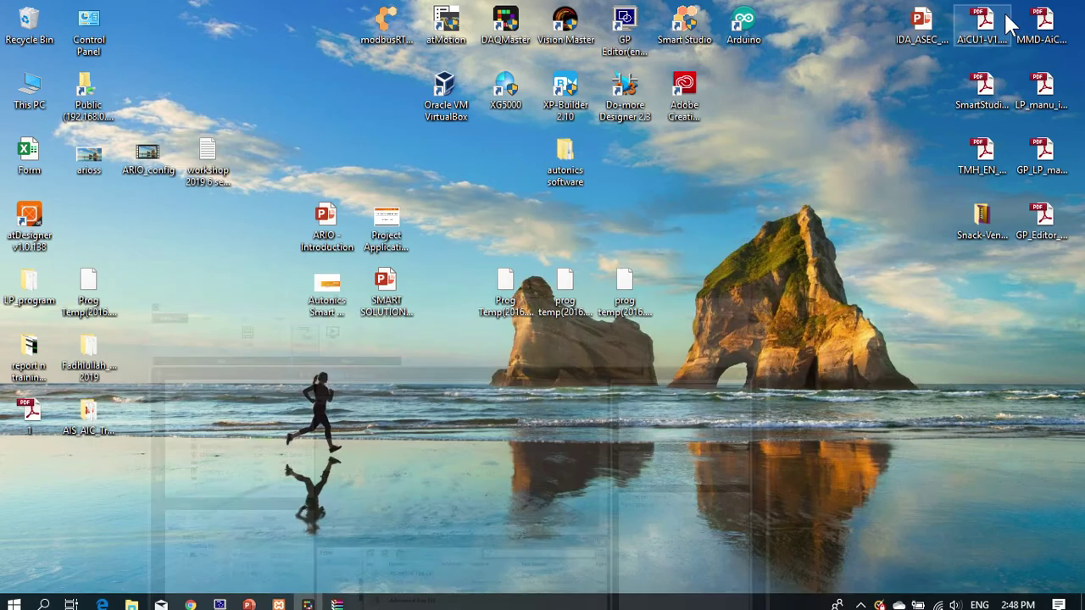
- Reload phpMyAdmin and rerun the temp_realtime_log browse several times, still finding no rows
click(190, 599)
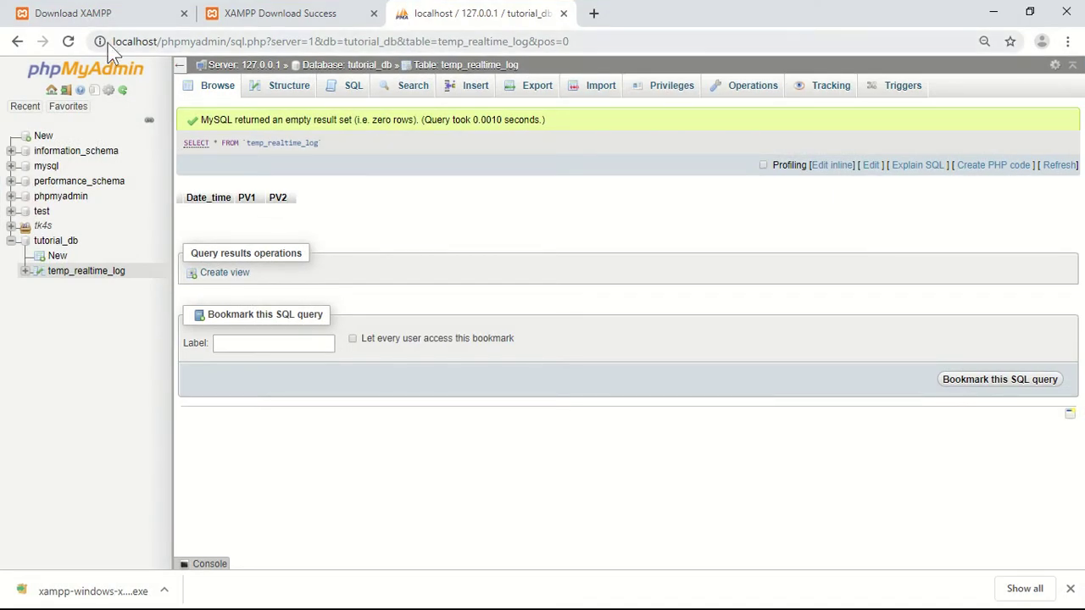
click(69, 41)
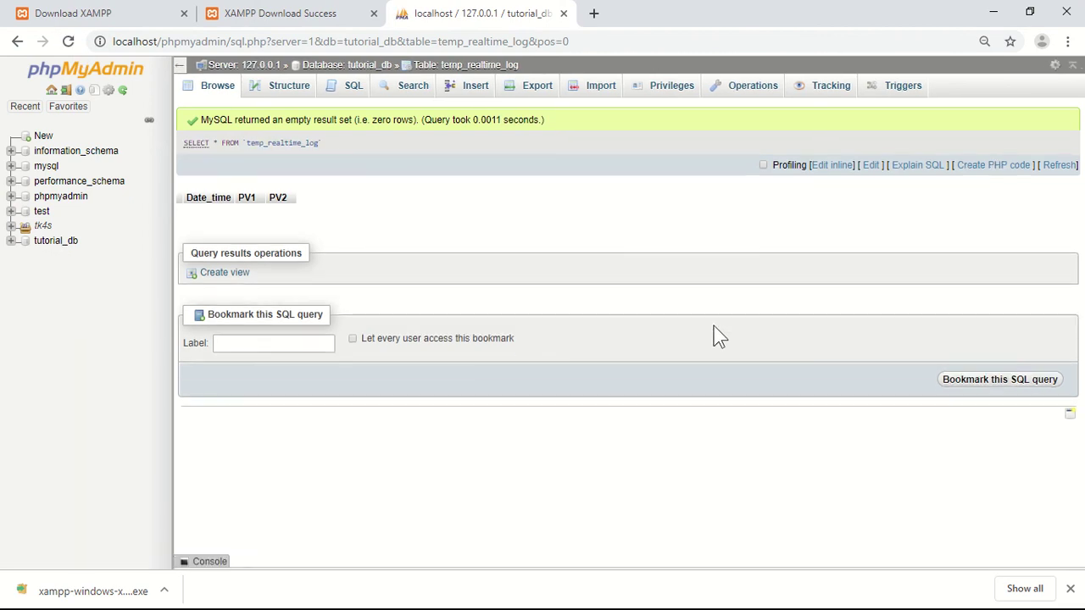
click(1057, 173)
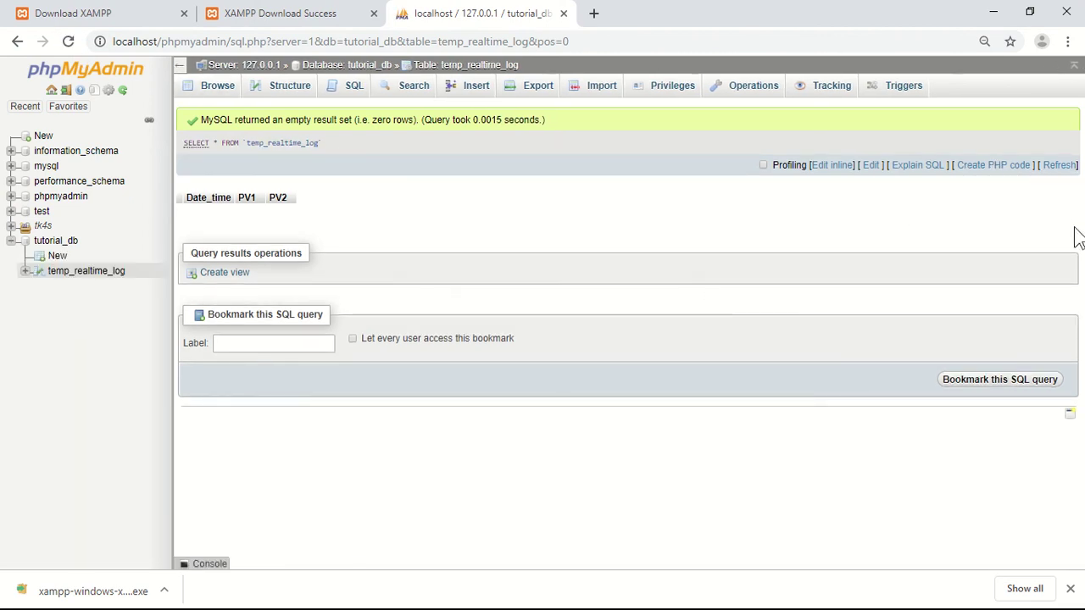
click(1058, 169)
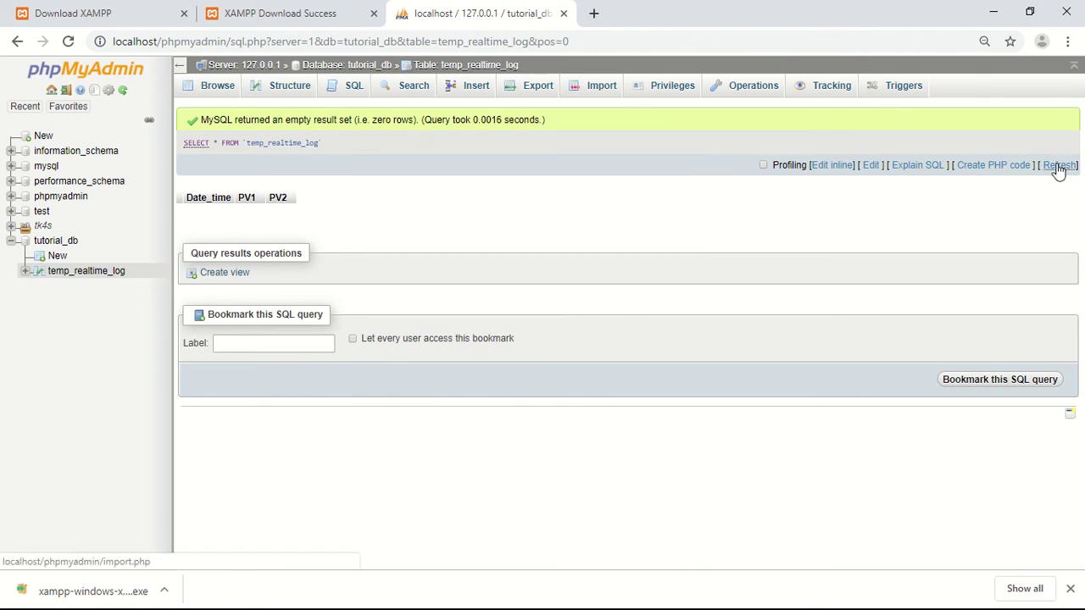
click(1058, 169)
click(1058, 169)
click(215, 88)
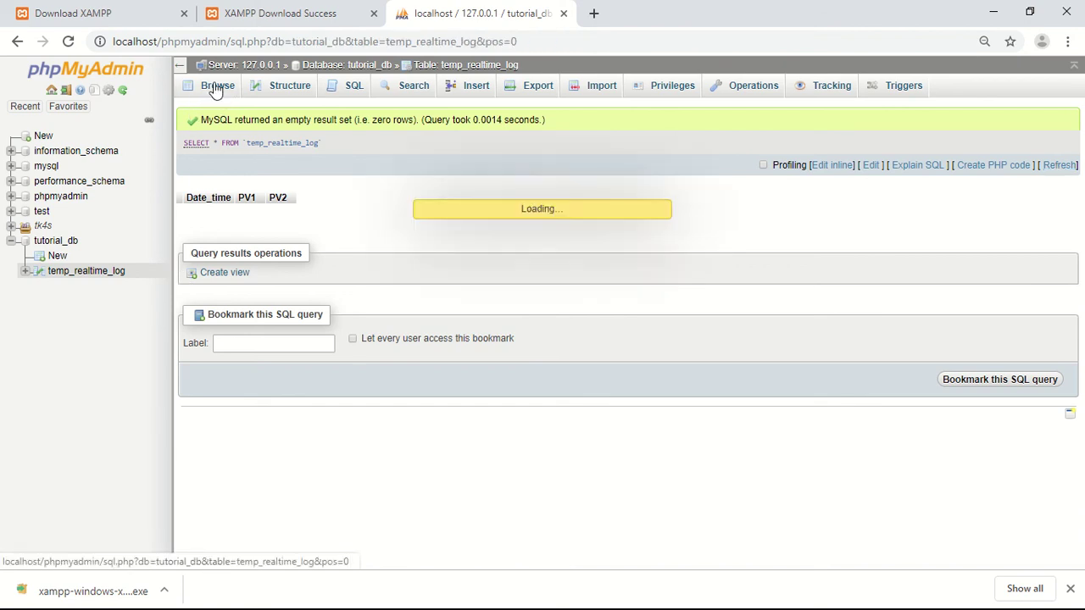
click(68, 41)
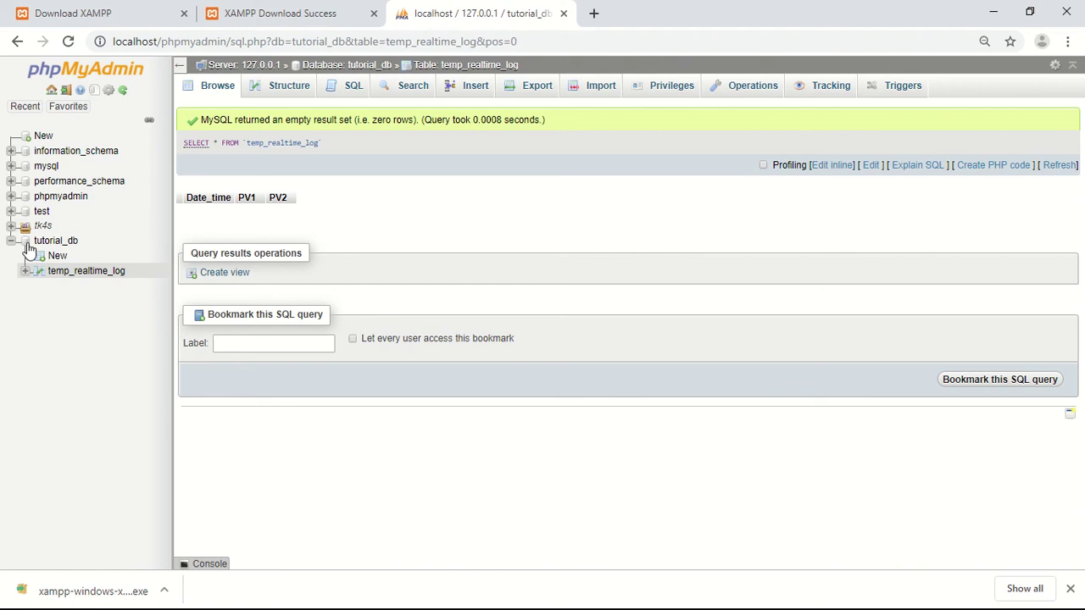
- List temp_realtime_log's Date_time, PV1 and PV2 columns, refresh once more, and return to DAQMaster Pro
click(26, 271)
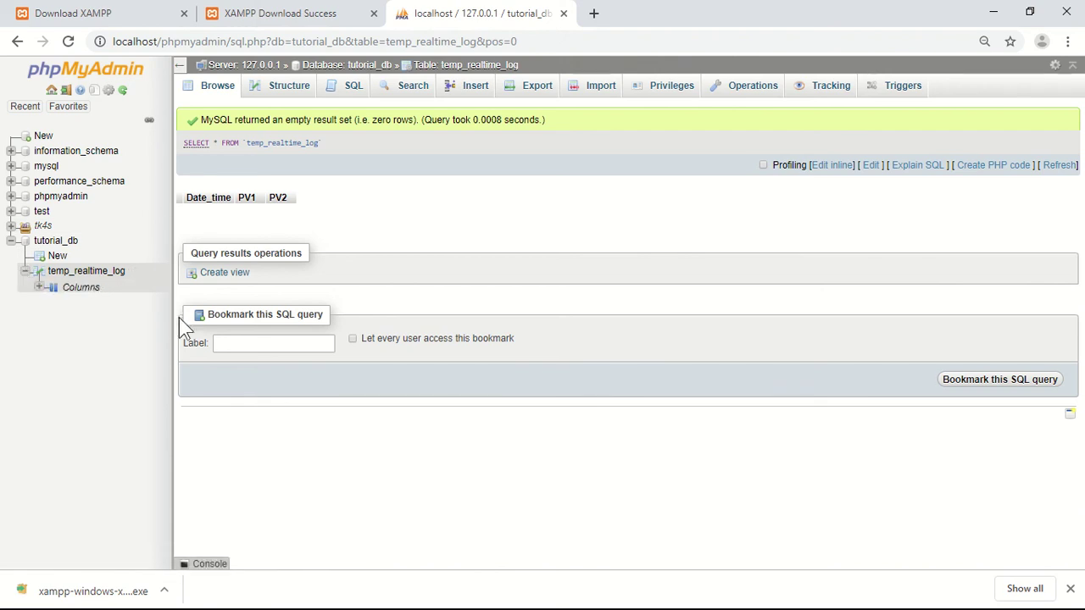
click(39, 288)
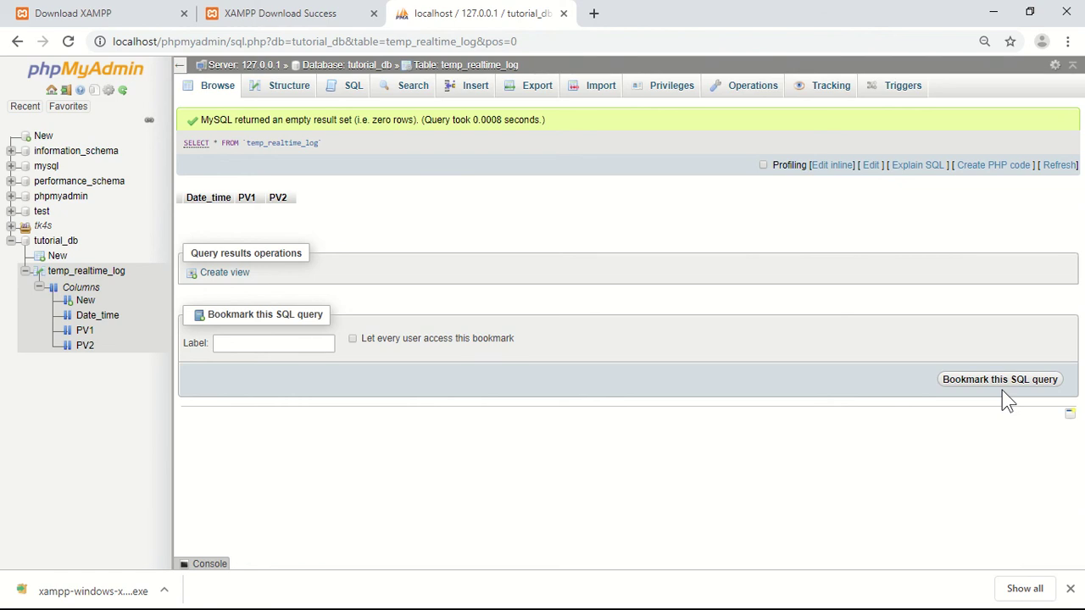
click(1059, 166)
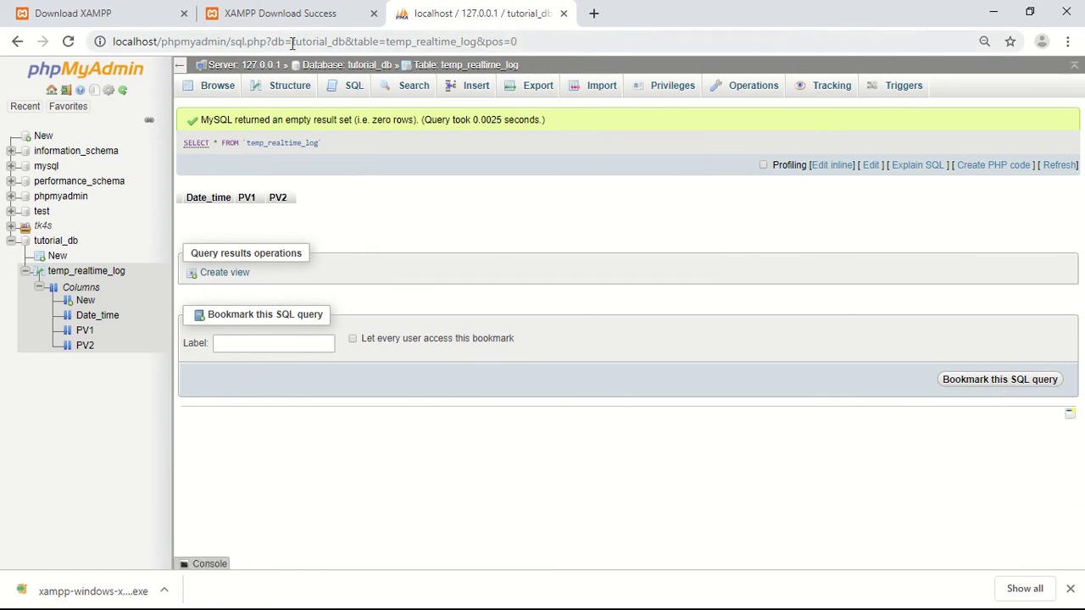
click(1008, 13)
click(307, 598)
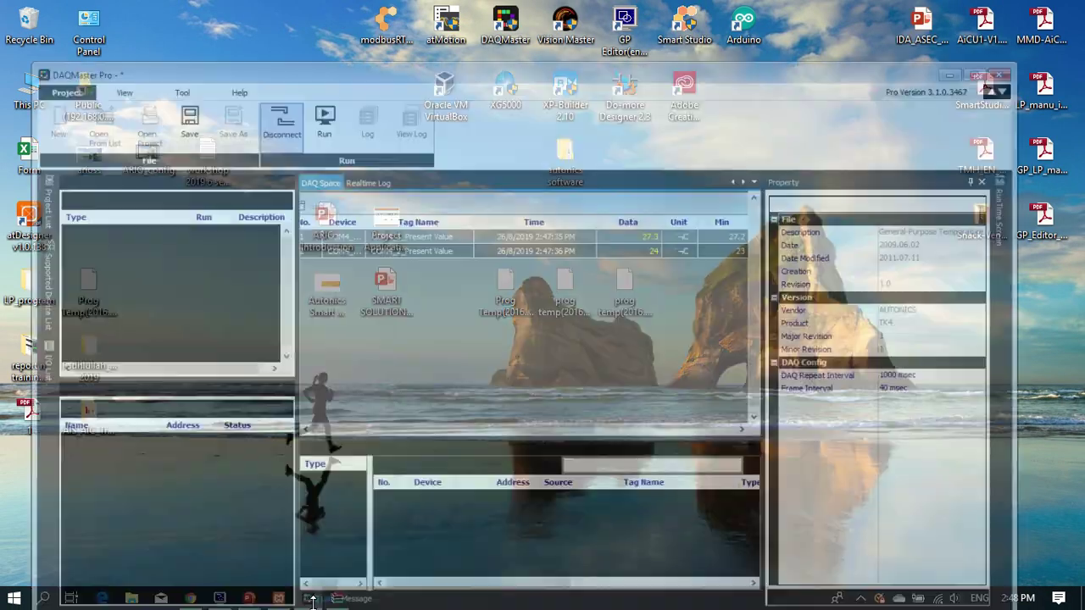
- Run the project so the Realtime Log saves TK4 readings, then minimize DAQMaster Pro
click(326, 83)
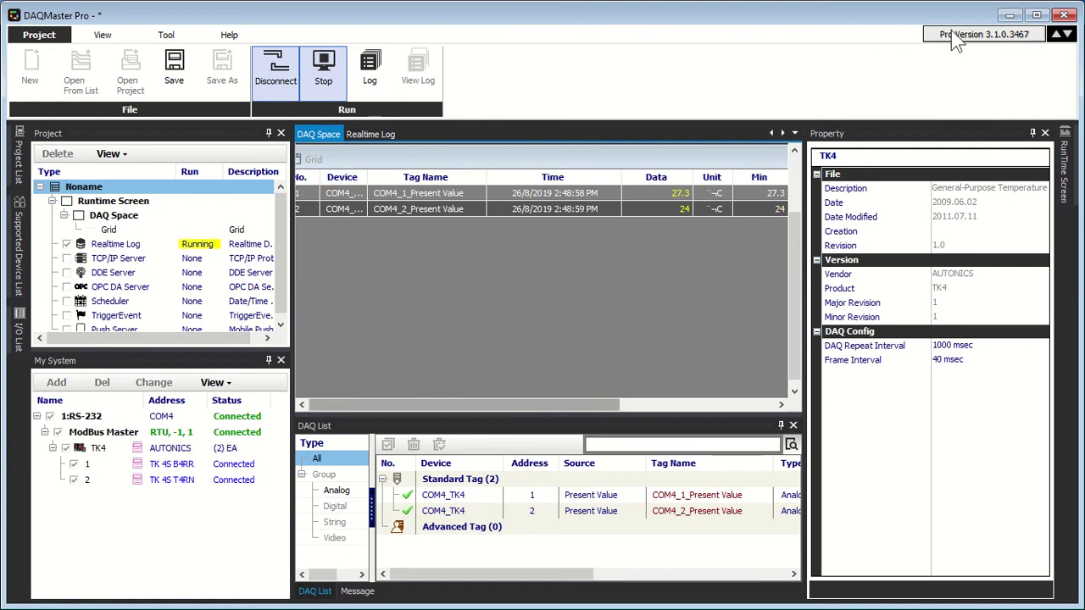
click(1009, 15)
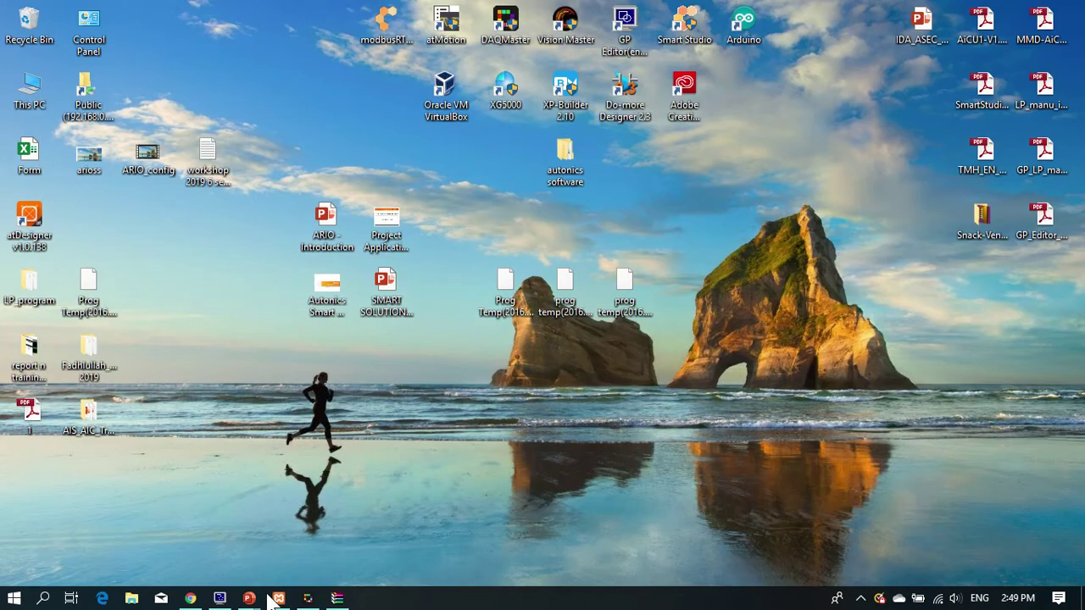
- Browse temp_realtime_log in phpMyAdmin and refresh twice until 15 rows of PV1/PV2 readings appear
mouse_move(310, 601)
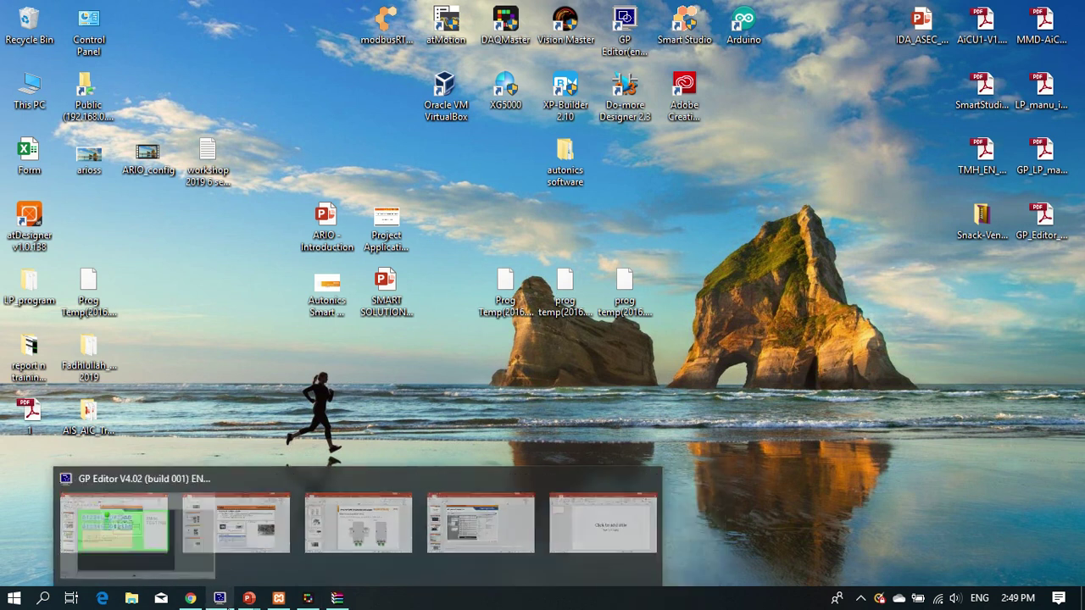
click(191, 600)
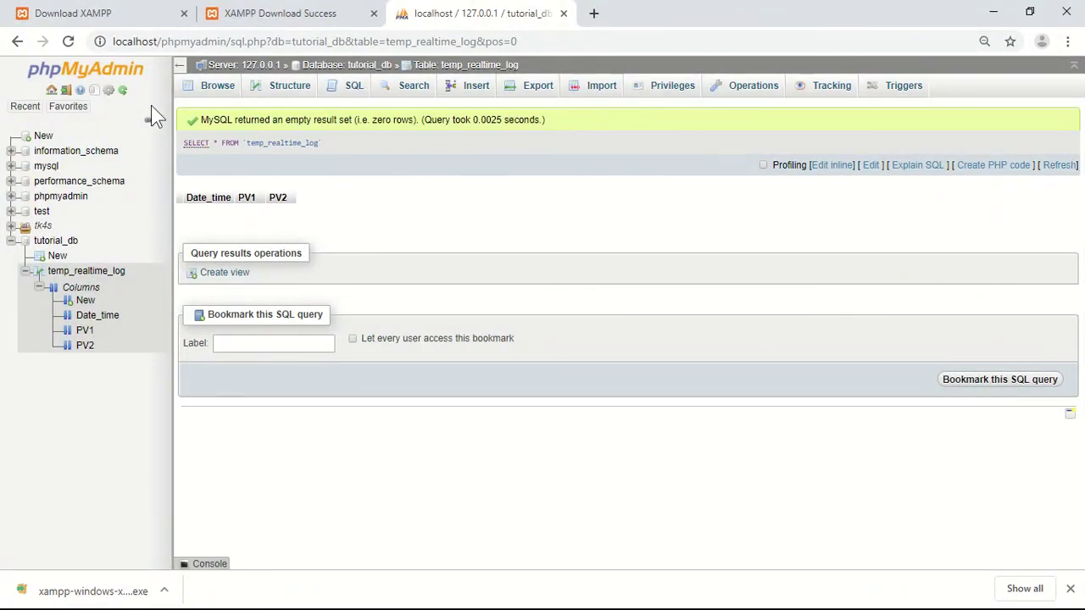
click(203, 91)
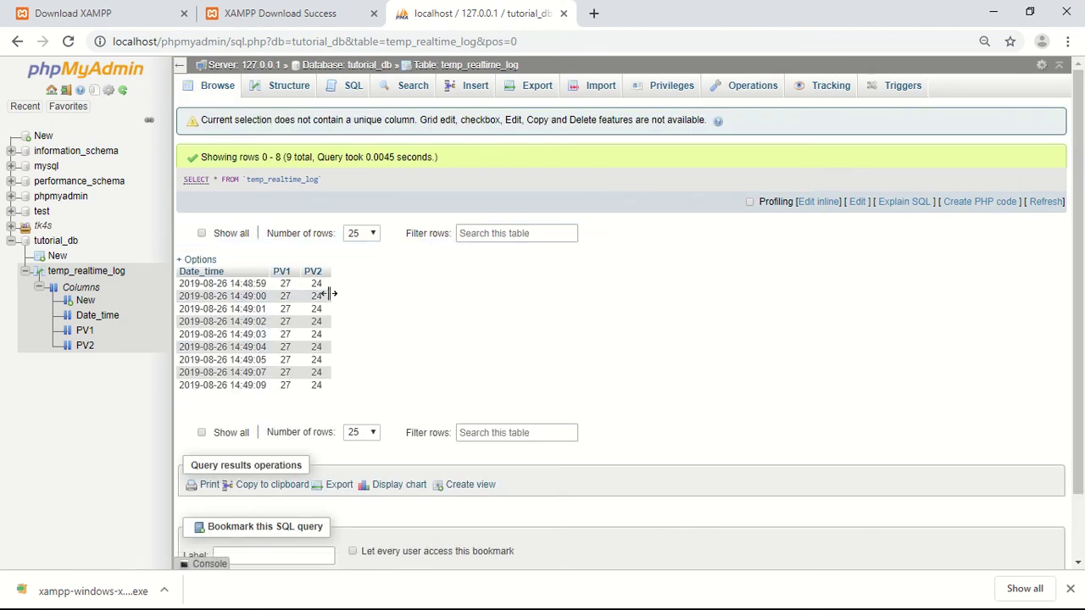
click(1036, 204)
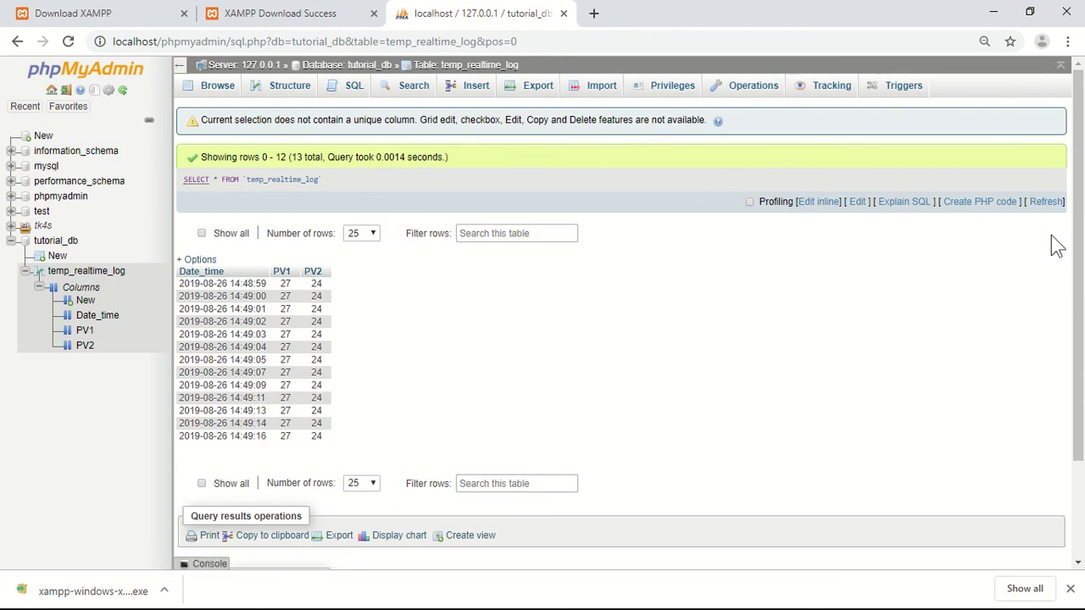
click(1049, 204)
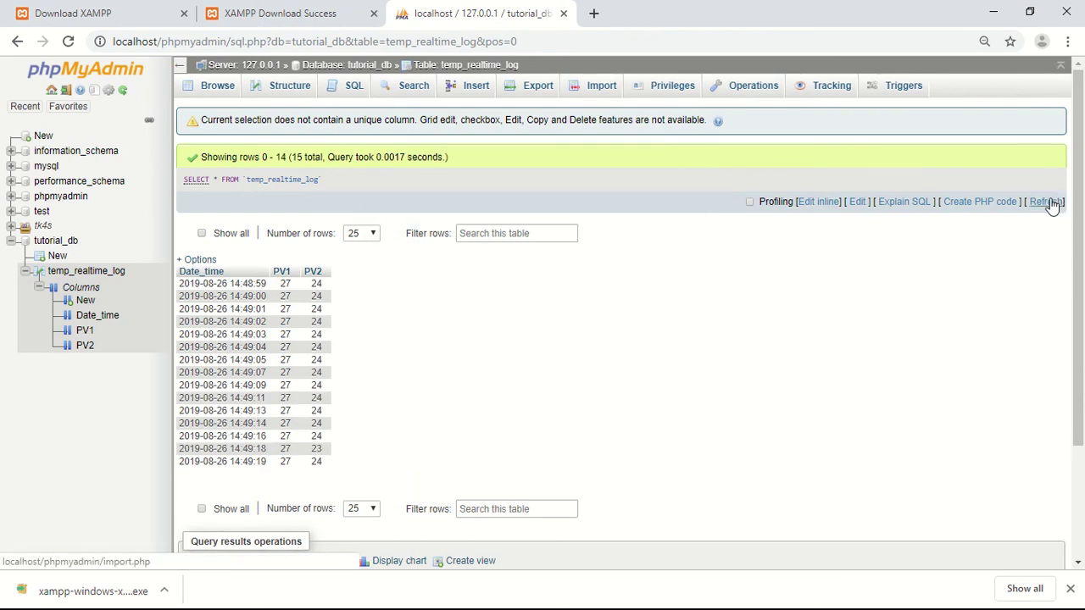